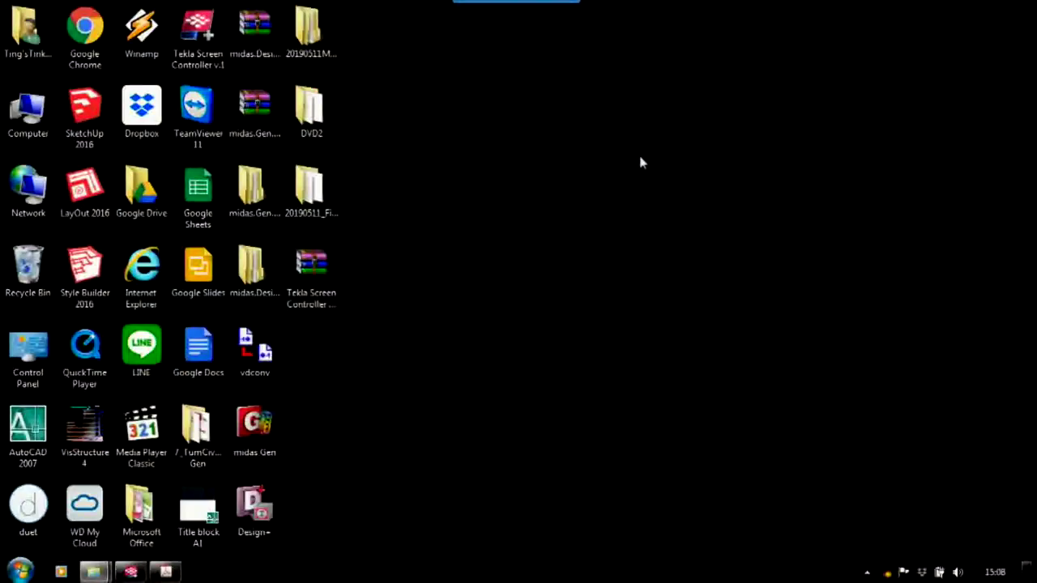
Extract the Tekla Screen Controller (Setup File) archive on the desktop and open the extracted folder.
click(627, 159)
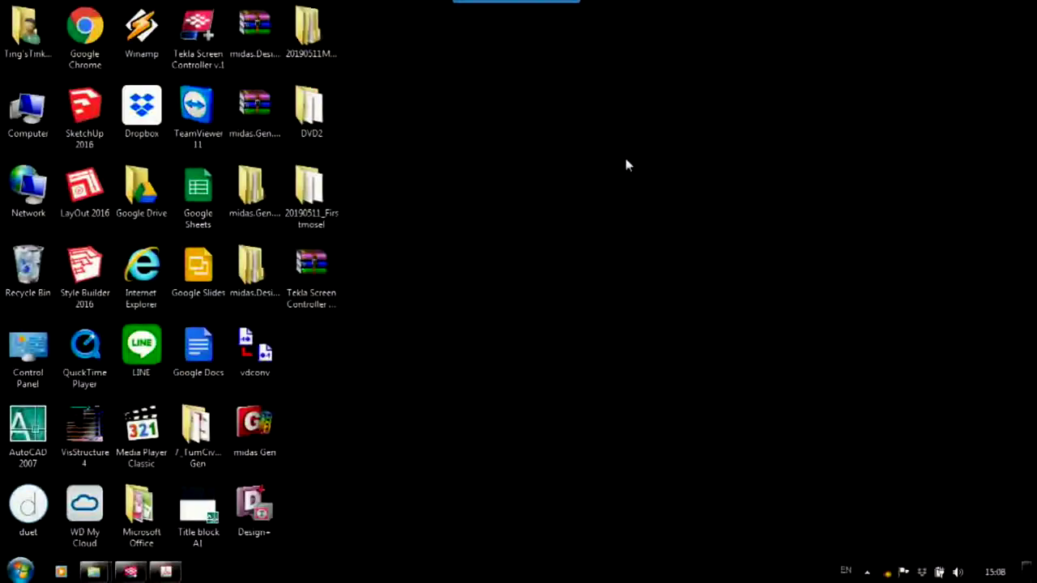
click(307, 271)
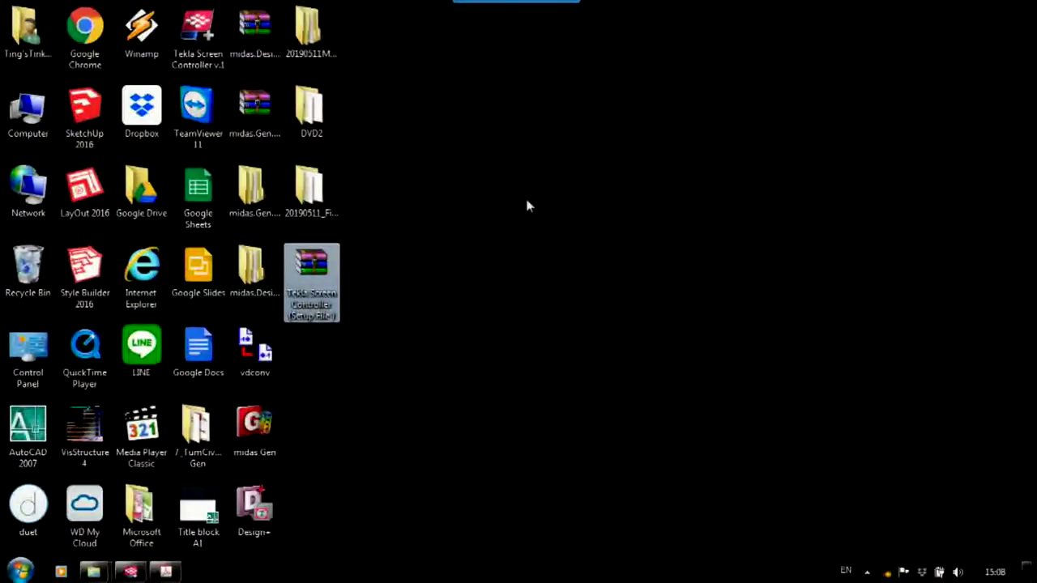
right_click(319, 279)
click(426, 252)
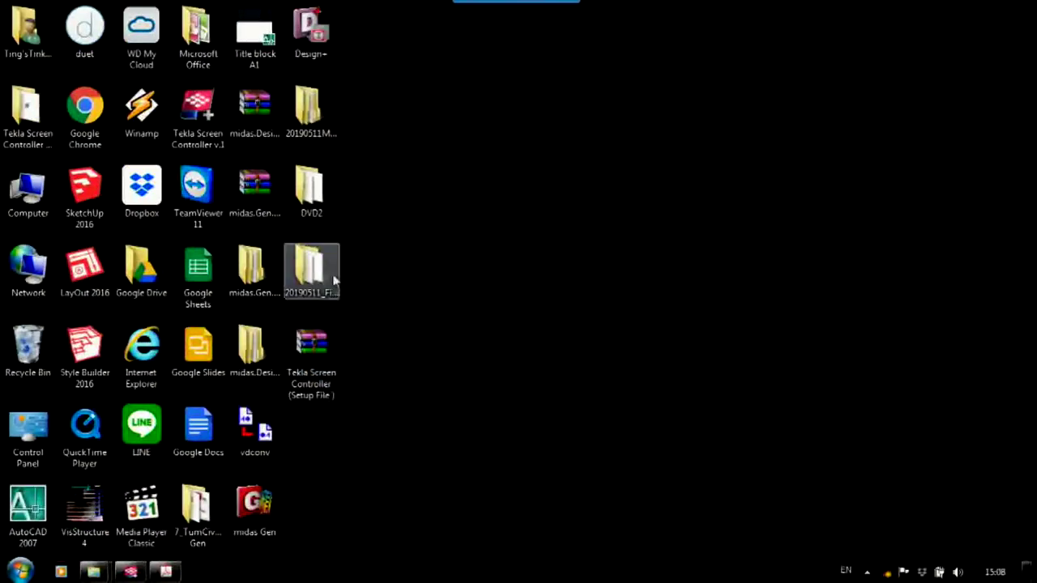
drag(42, 112, 417, 401)
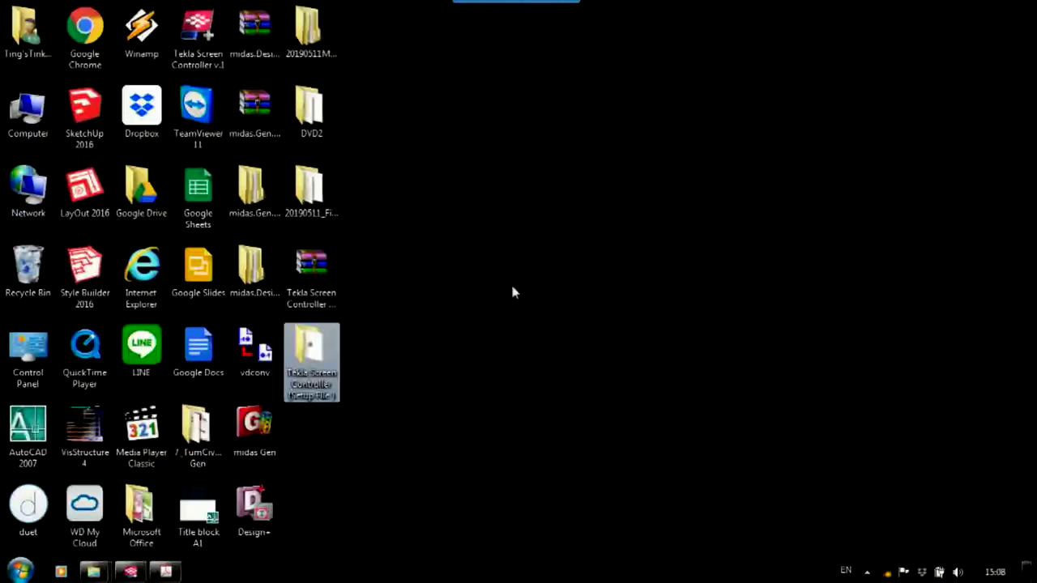
double_click(325, 365)
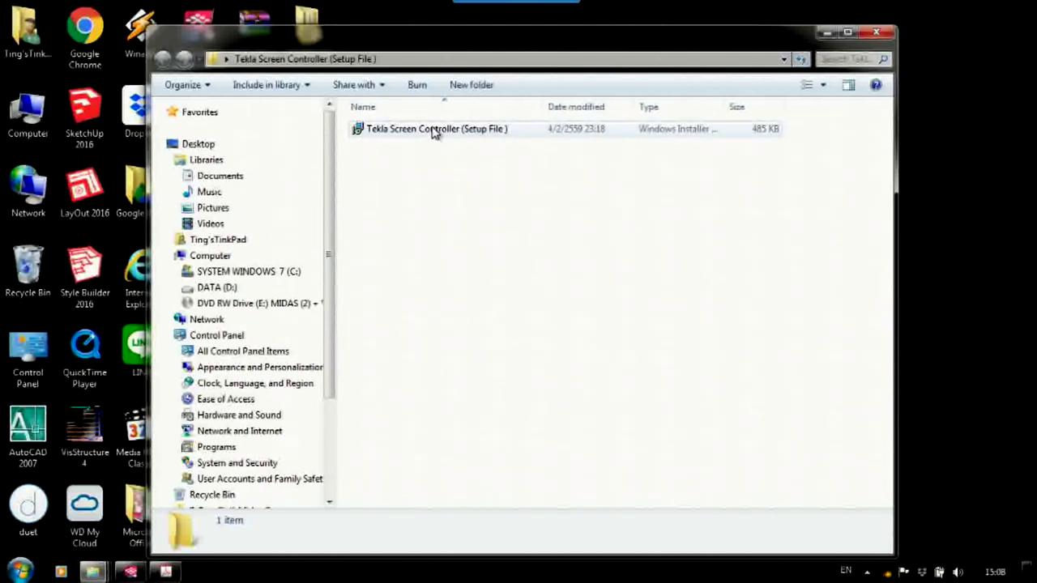
Close the extracted Tekla Screen Controller folder and move it to the Recycle Bin.
click(877, 32)
click(311, 357)
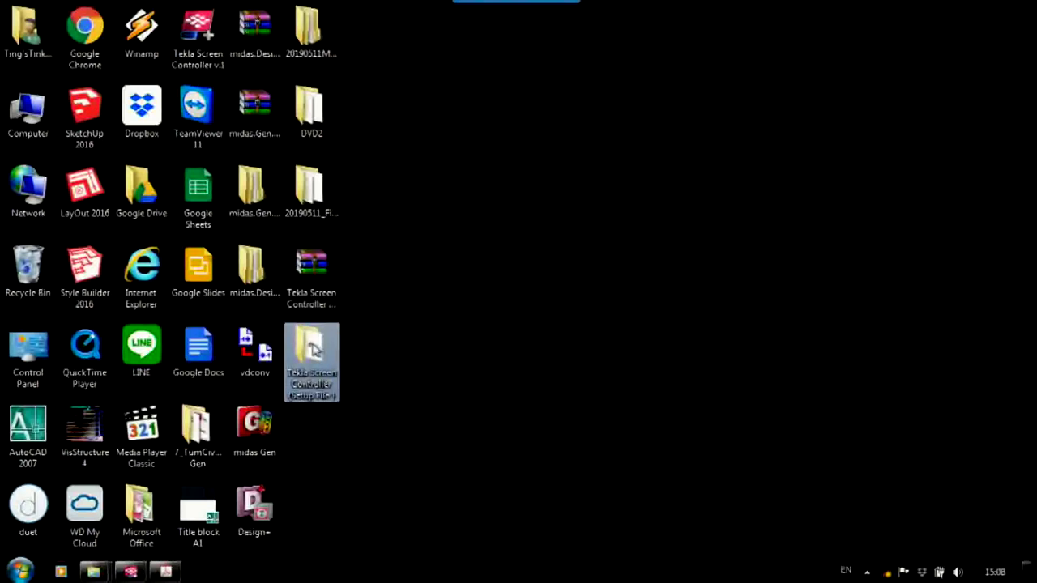
drag(312, 356, 29, 270)
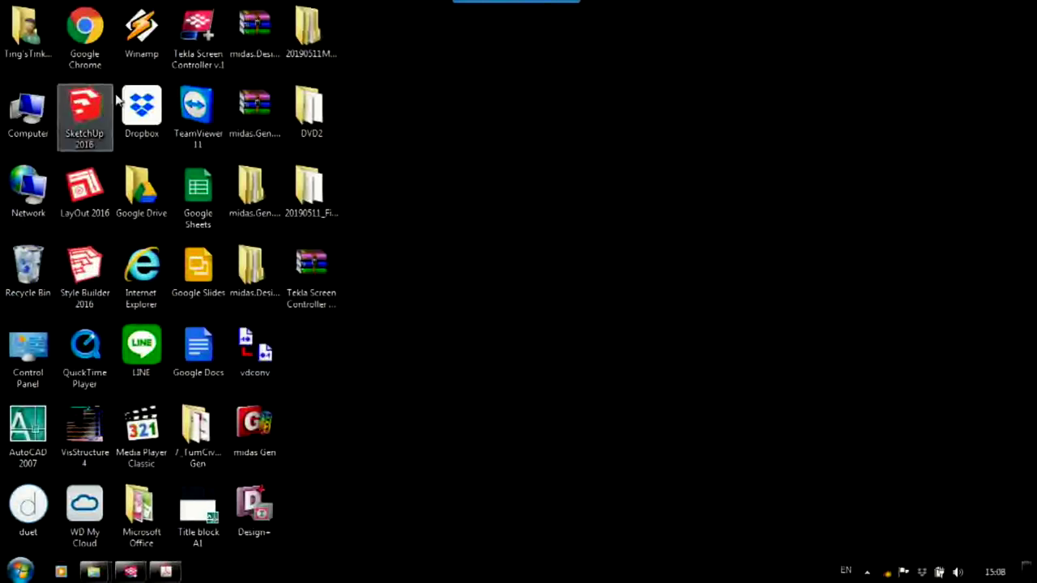
Bring up the Tekla Screen Controller pad and open the 20190511_Firstmosel folder with its window partly below the screen edge.
click(137, 573)
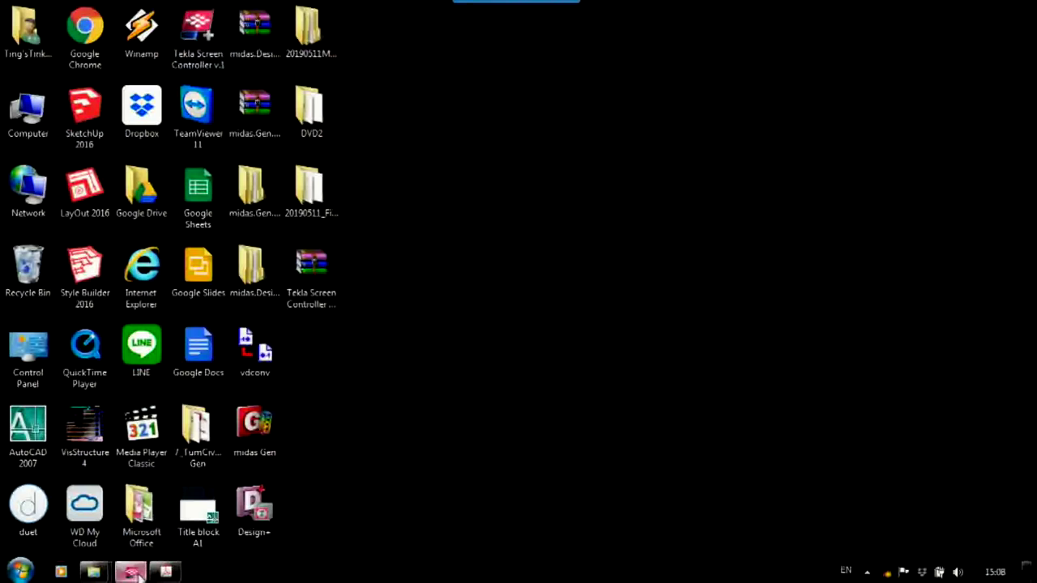
drag(295, 379, 734, 281)
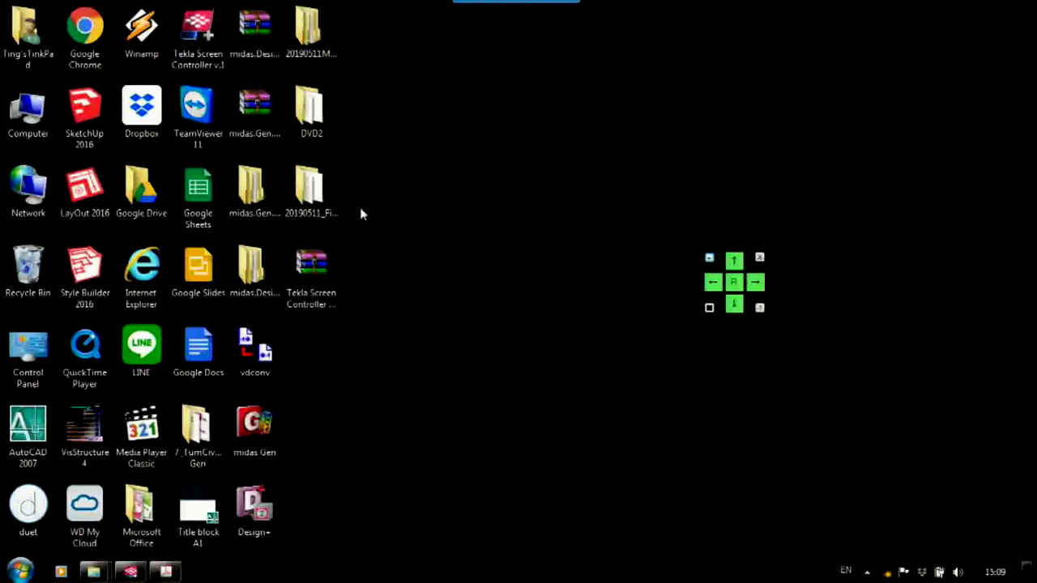
double_click(320, 197)
drag(665, 47, 387, 495)
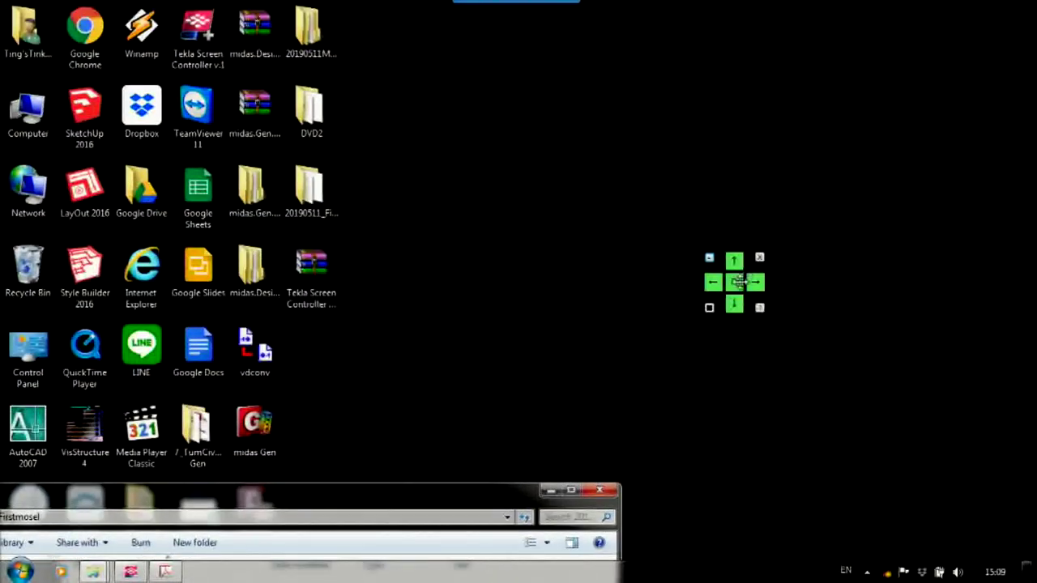
drag(738, 281, 763, 474)
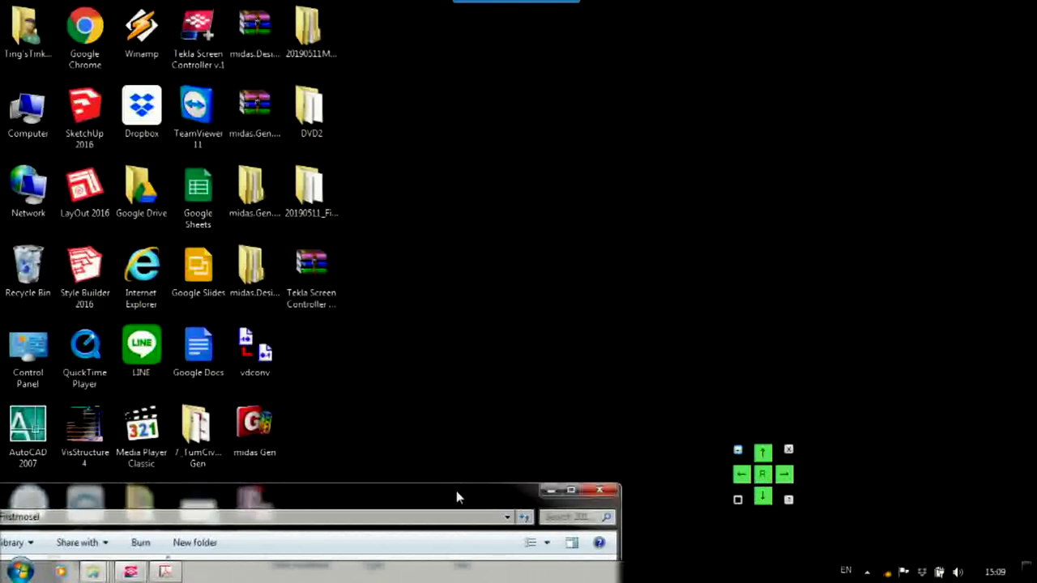
Shift the display up, left and right with the screen controller, and place the folder window fully on screen.
click(764, 455)
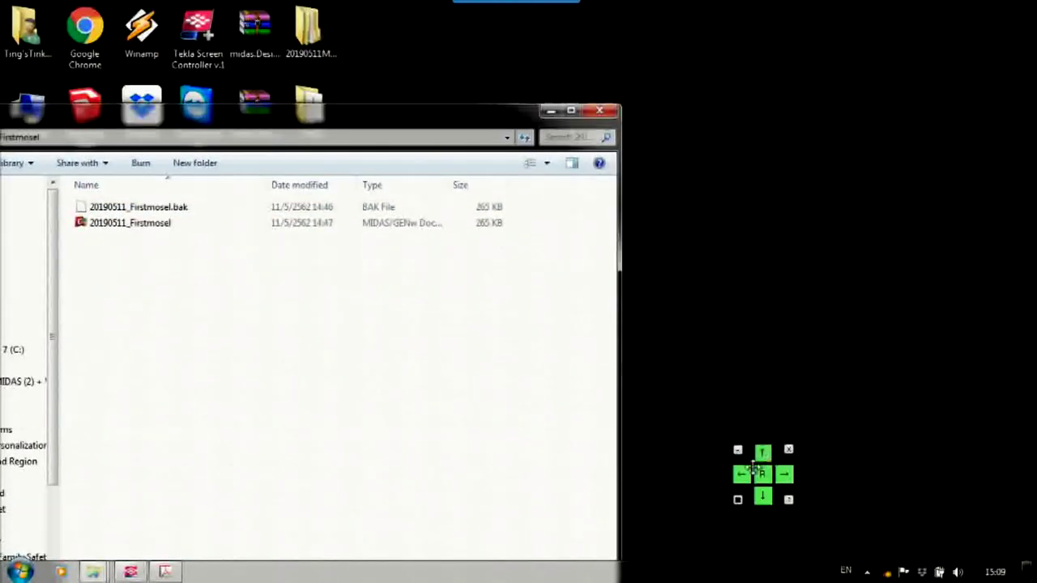
click(740, 475)
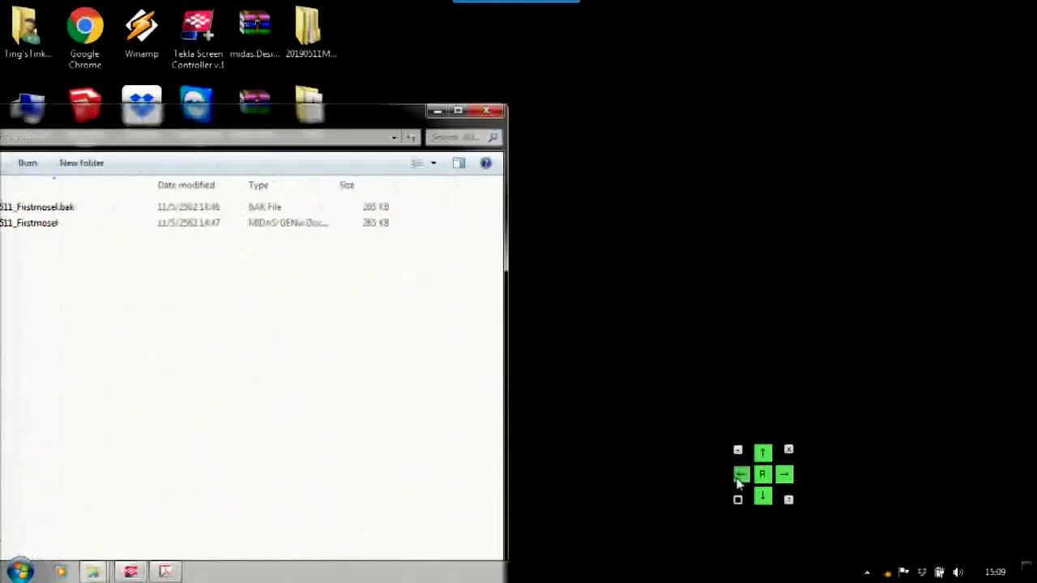
click(784, 475)
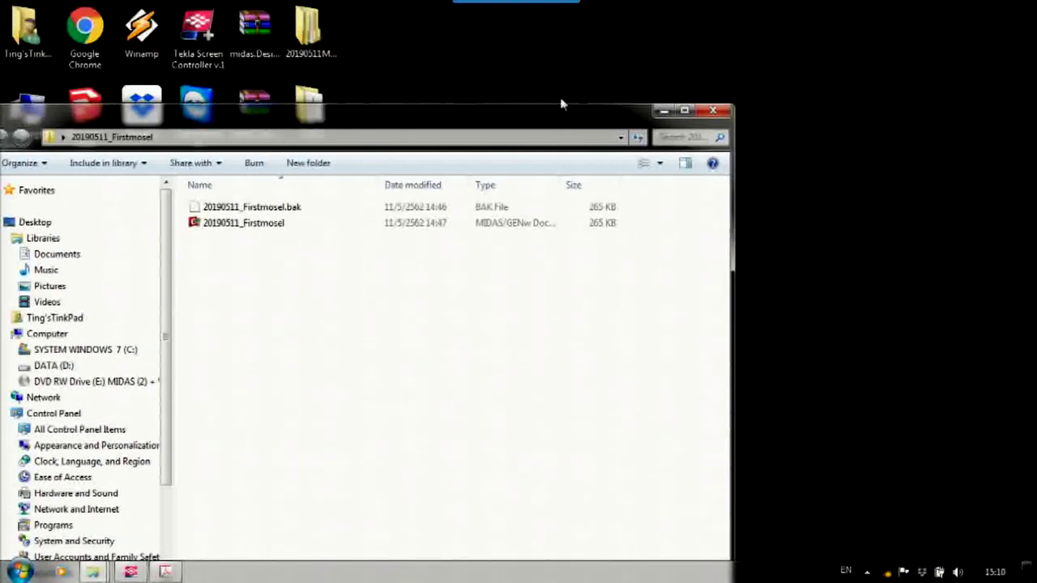
drag(551, 121, 687, 36)
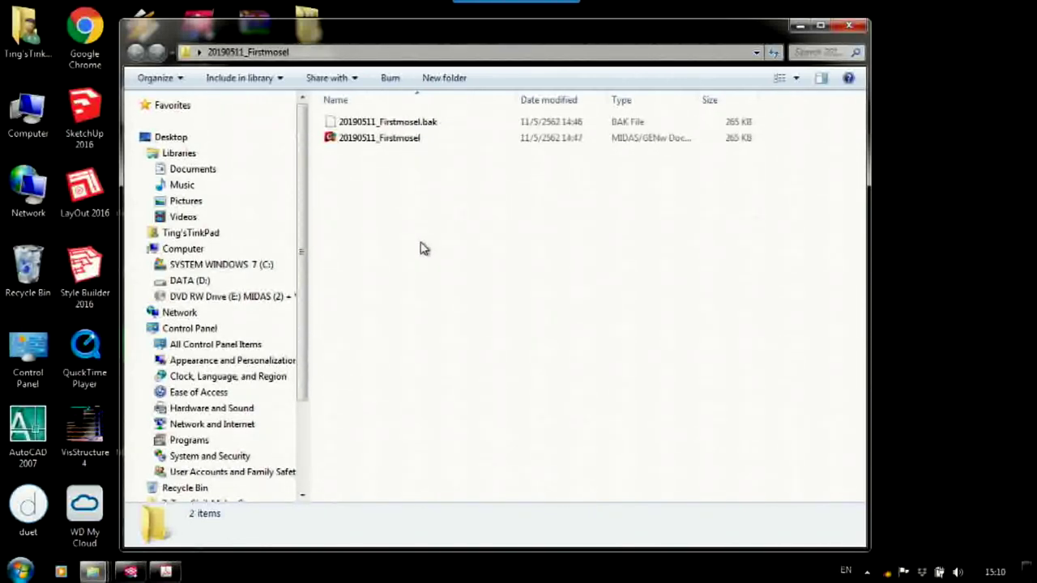
Open the 20190511_Firstmosel model file in midas Gen.
click(403, 144)
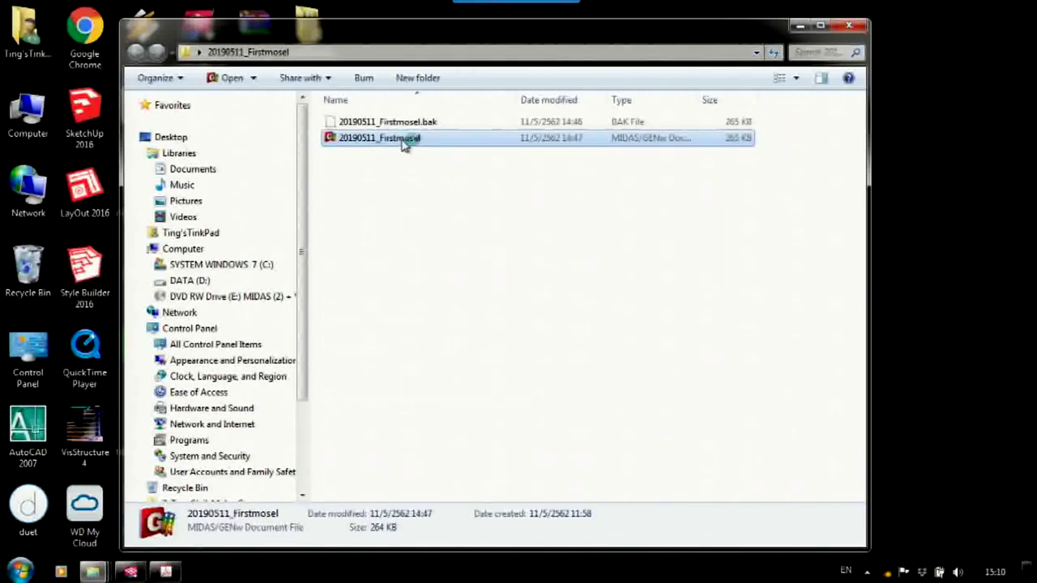
double_click(403, 143)
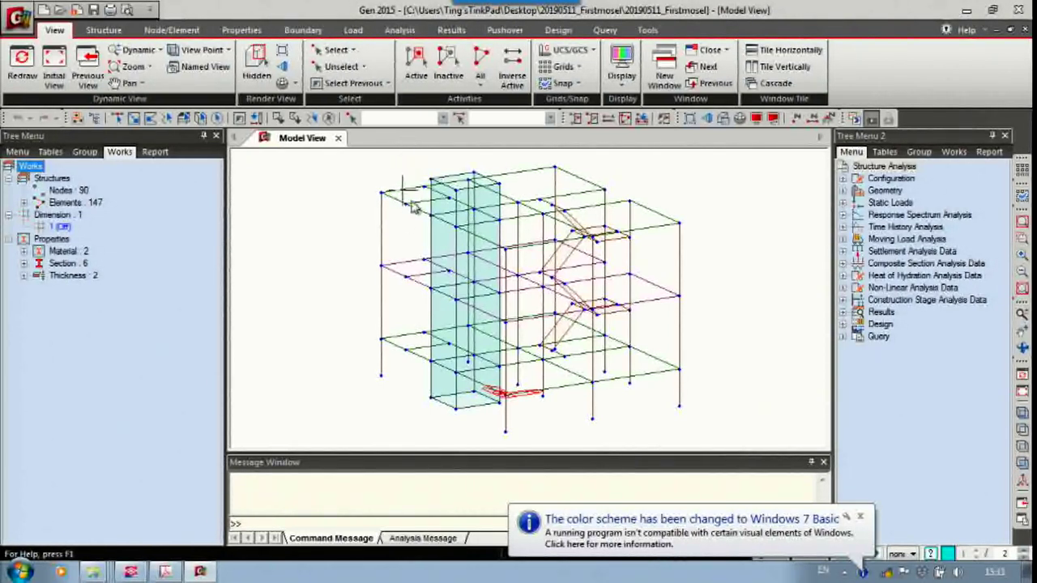
middle_drag(462, 295, 432, 297)
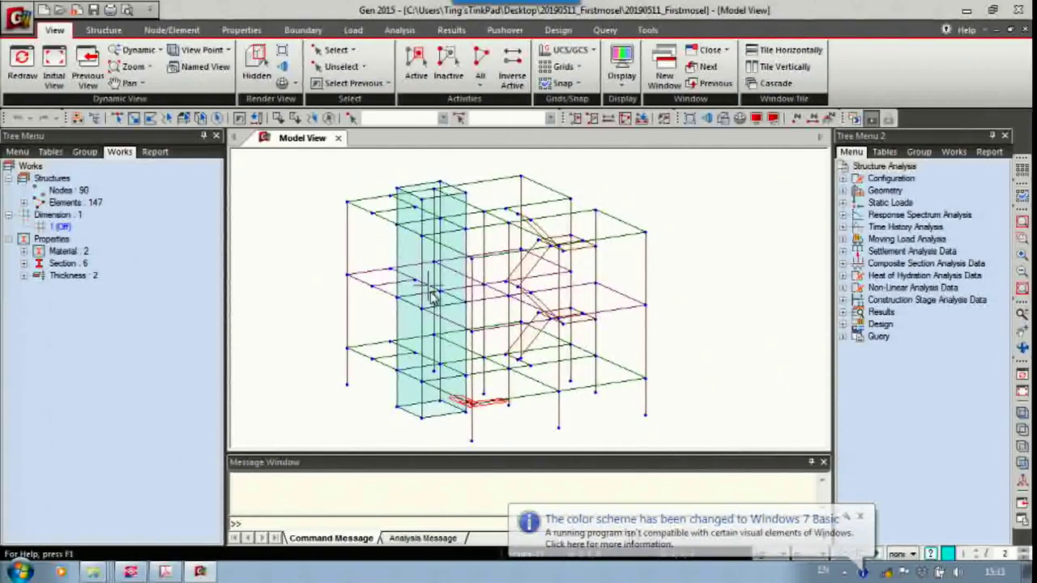
mouse_move(432, 297)
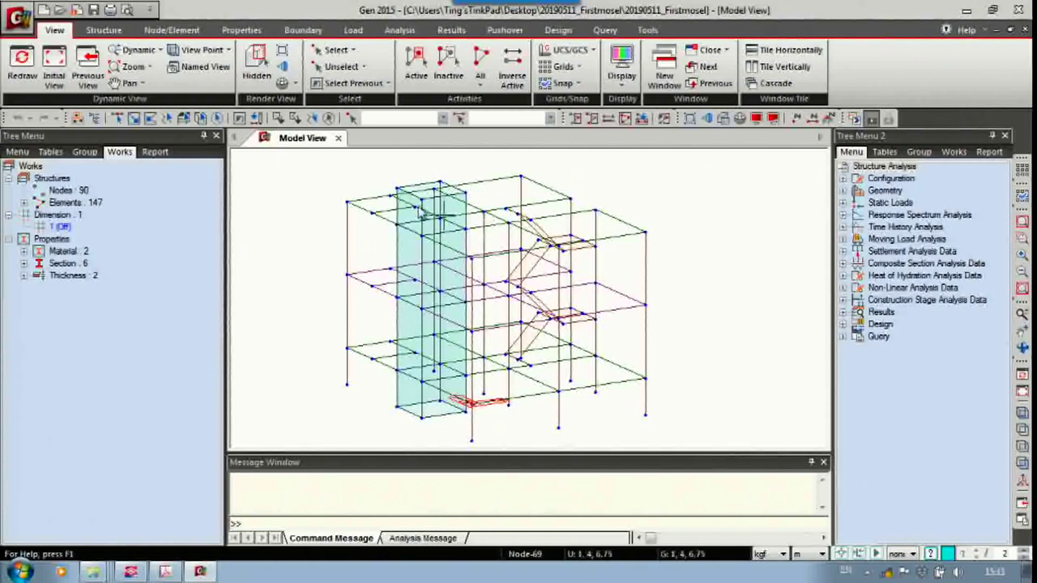
Expand all levels of the Works tree to list the model's elements, materials, sections and thicknesses.
click(30, 167)
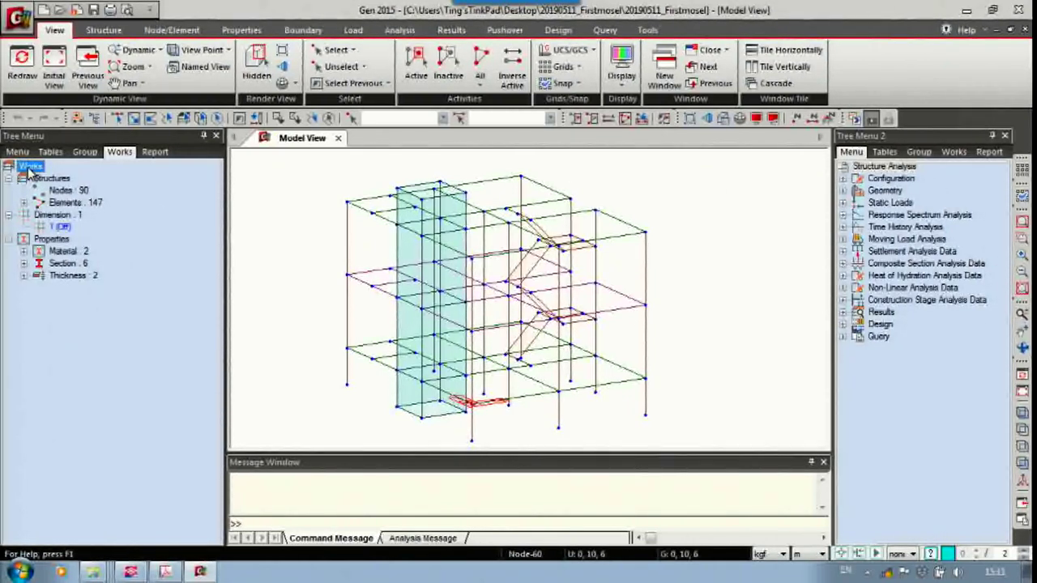
right_click(29, 172)
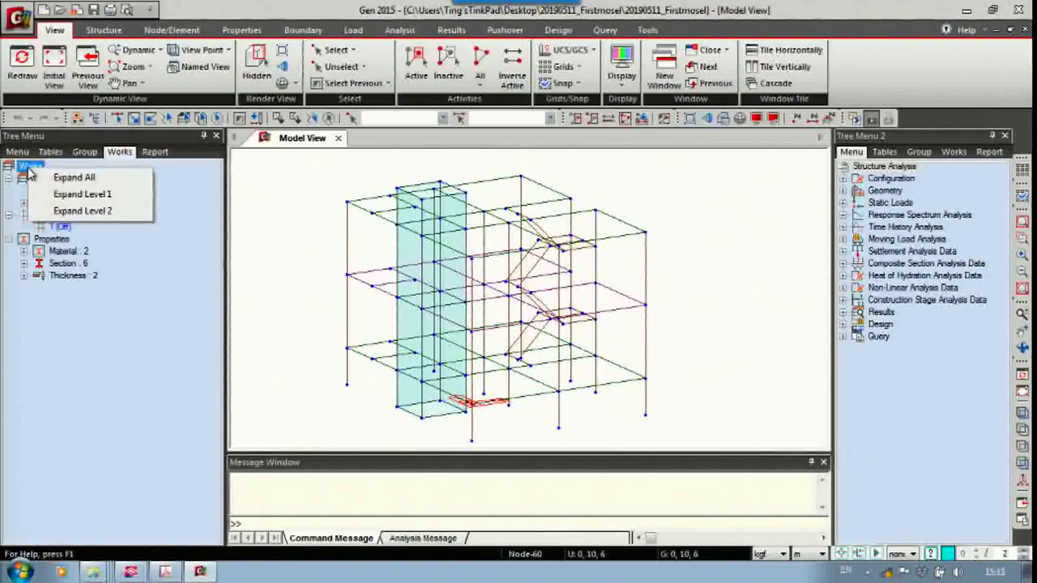
click(95, 179)
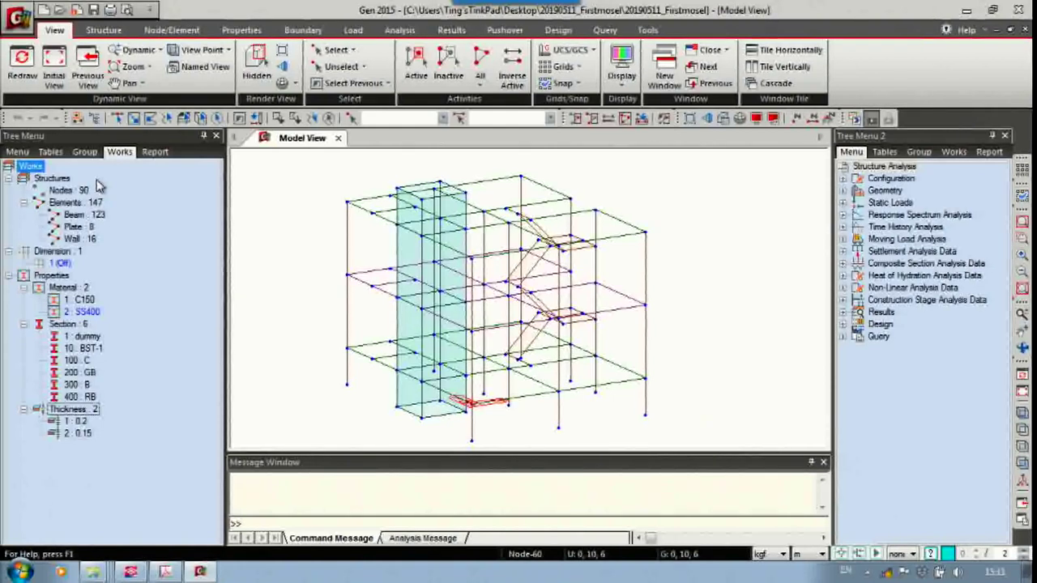
click(29, 166)
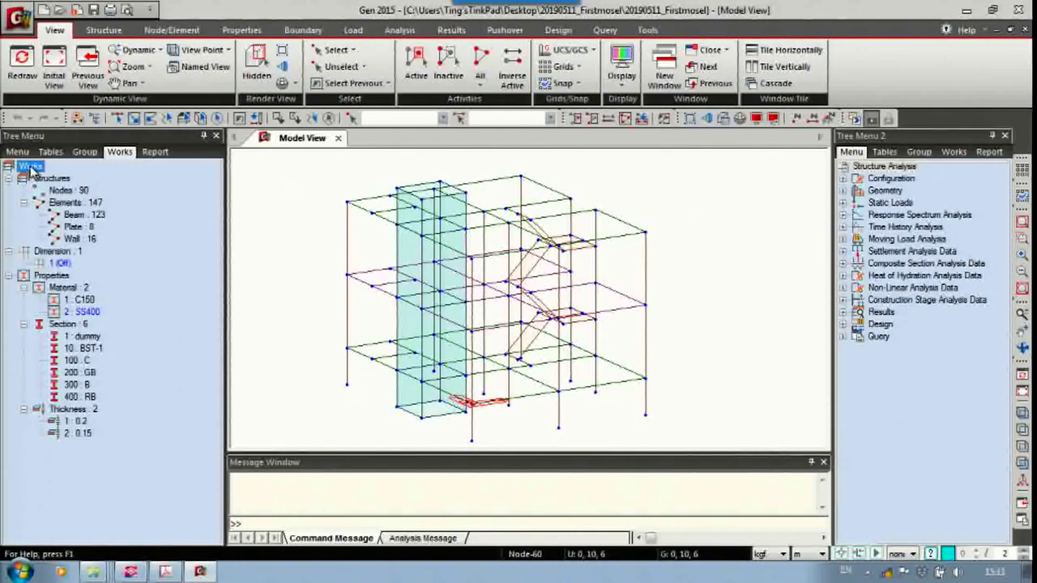
right_click(30, 171)
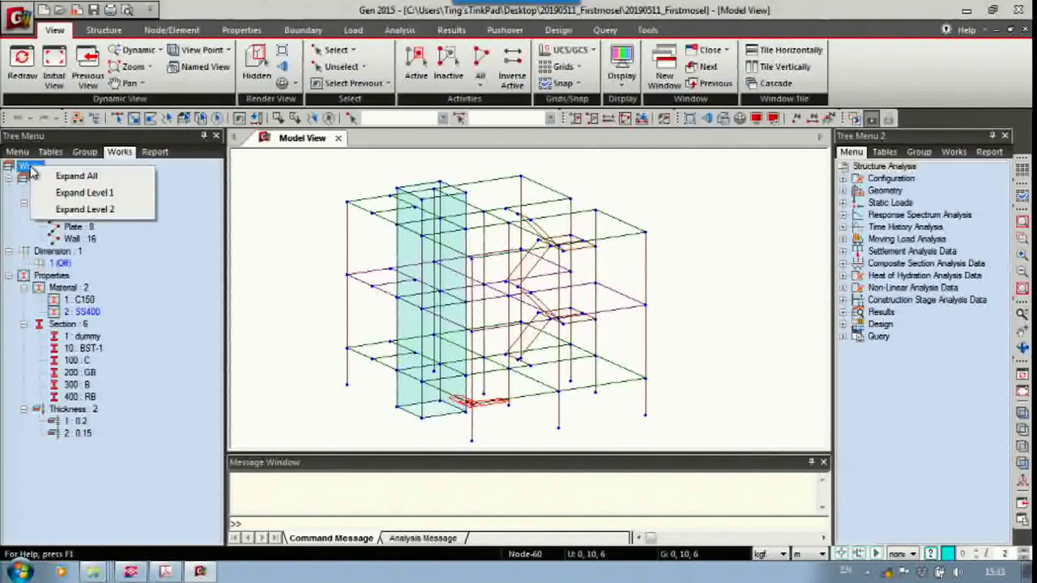
click(77, 177)
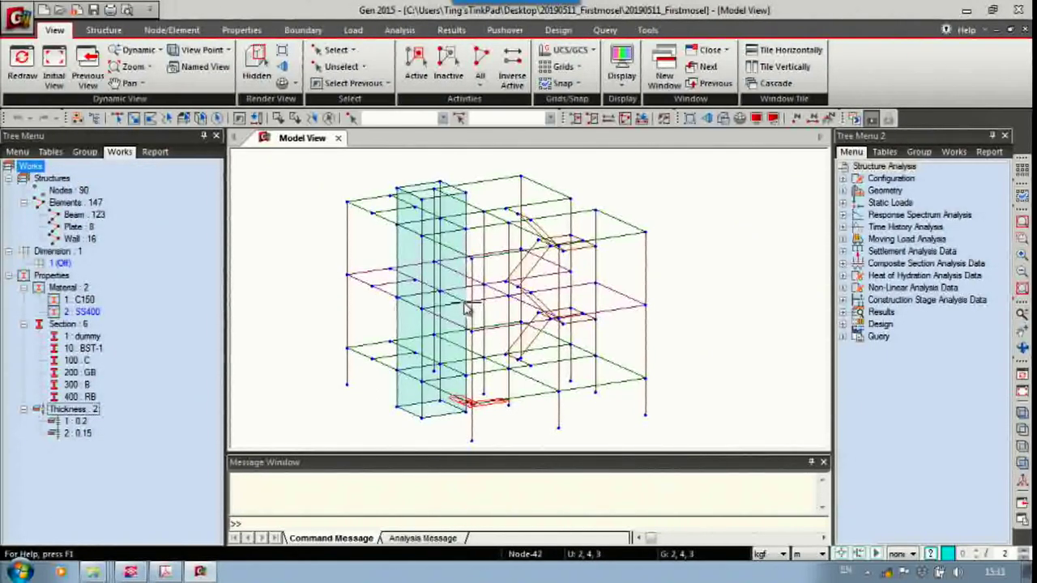
Display dimension 1, the floor plan drawing, in the model view.
ctrl+middle_drag(474, 304, 499, 253)
scroll(478, 253, down, 2)
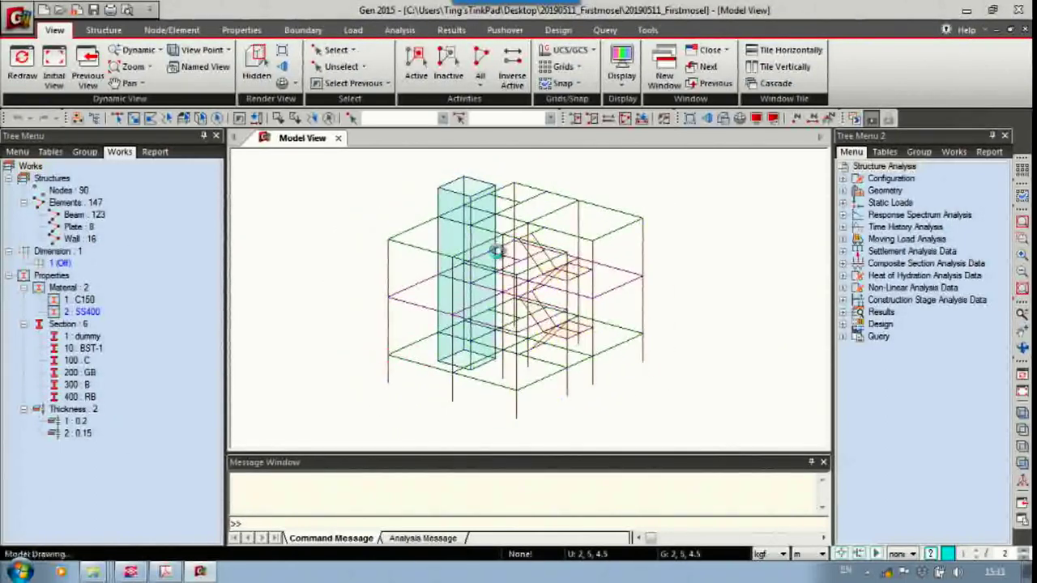
click(64, 265)
right_click(67, 268)
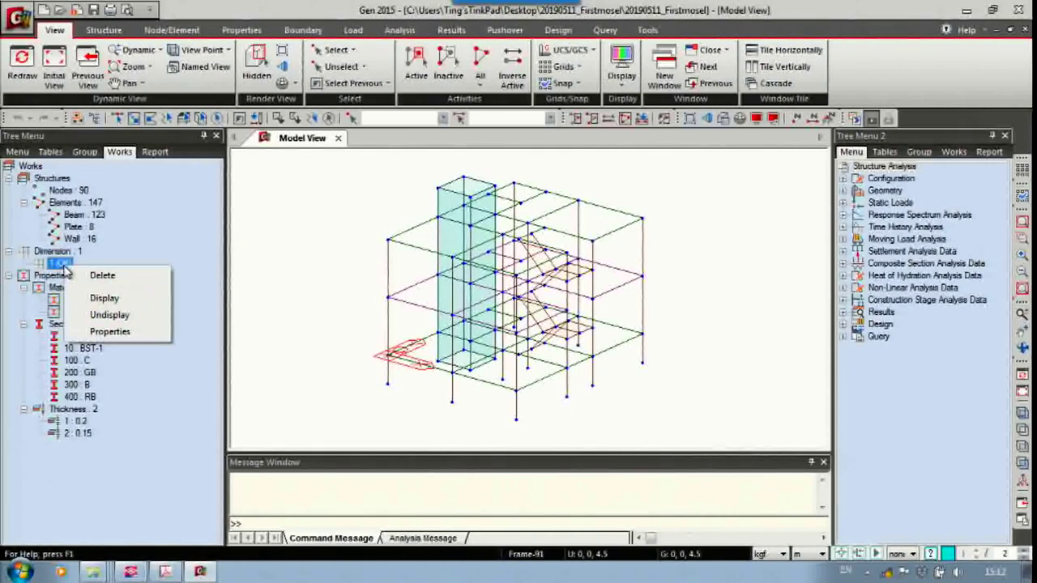
click(126, 299)
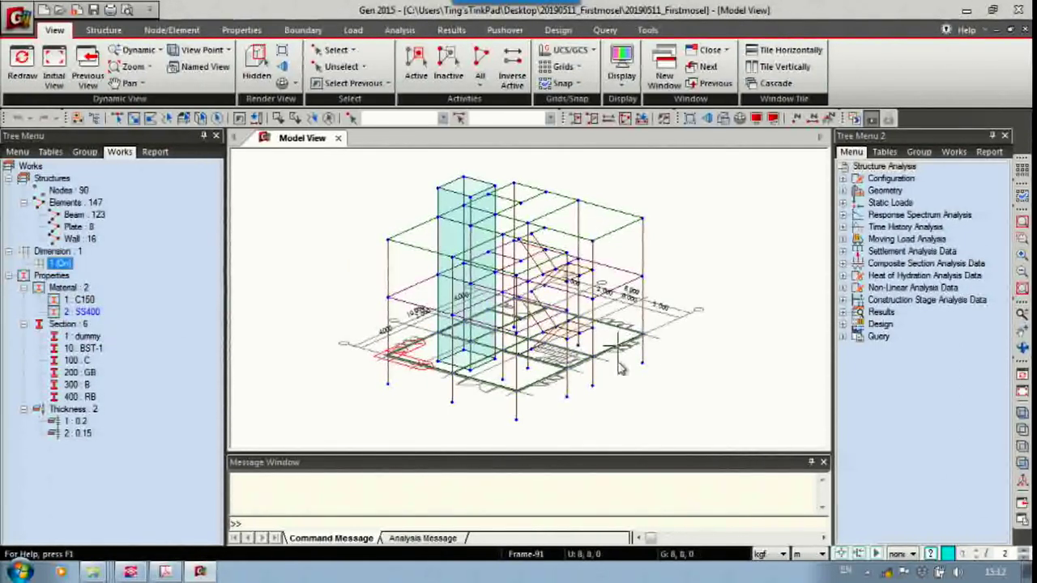
mouse_move(619, 367)
ctrl+middle_down()
mouse_move(537, 371)
mouse_move(395, 349)
mouse_move(400, 342)
mouse_move(460, 397)
mouse_move(521, 359)
mouse_move(617, 354)
mouse_move(567, 411)
mouse_move(559, 336)
mouse_move(529, 332)
mouse_move(577, 343)
ctrl+middle_up()
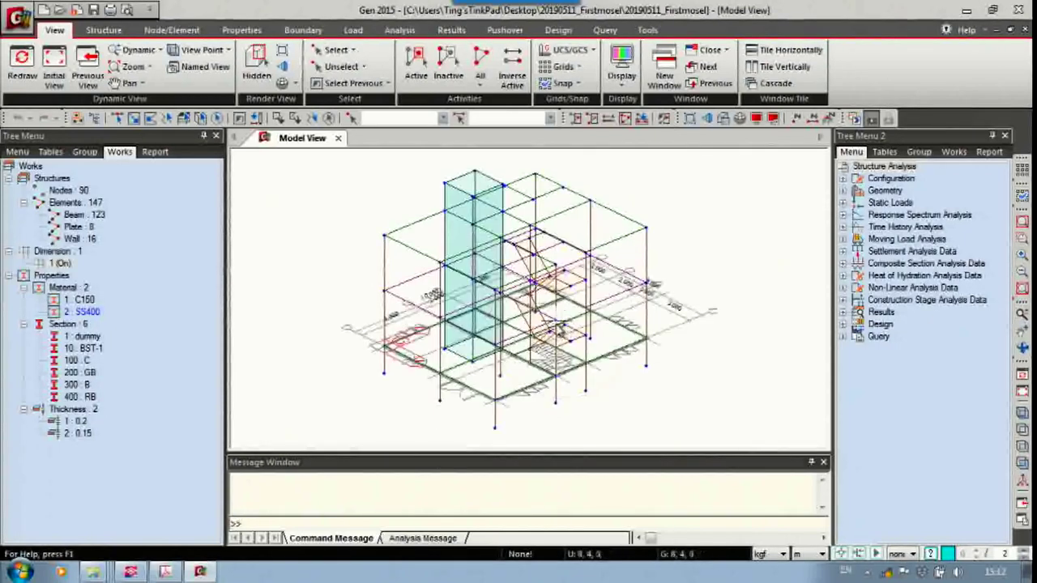
Hide dimension 1 from the model view.
click(60, 264)
right_click(63, 270)
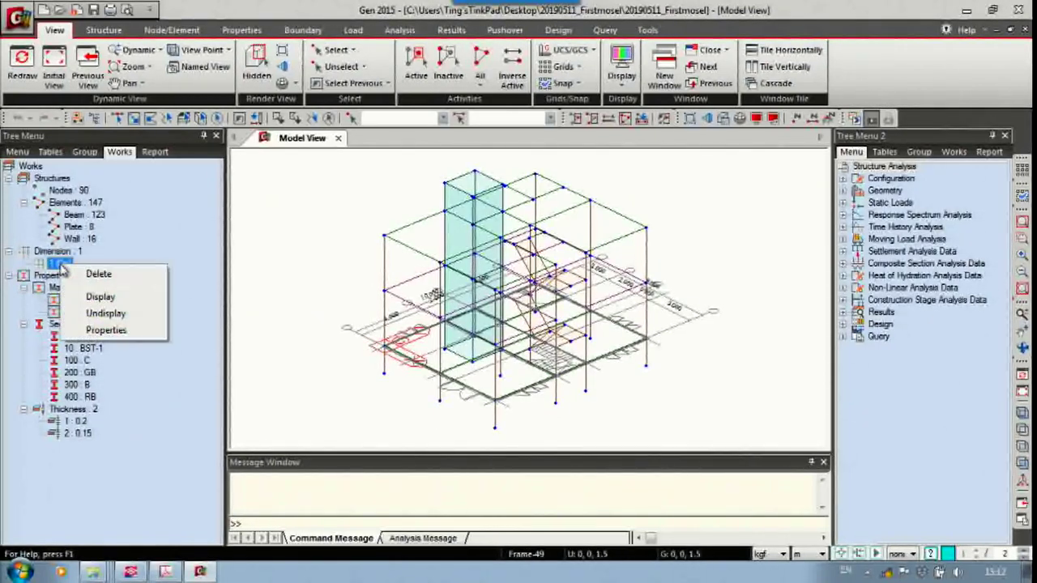
click(106, 314)
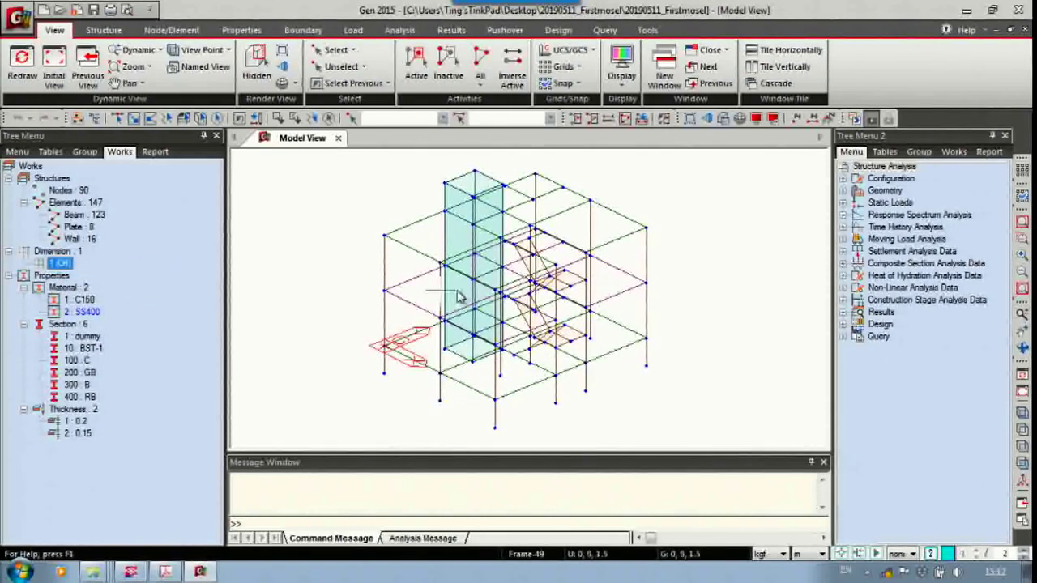
Show the building frame as solid members with Hidden rendering and switch the view to perspective.
ctrl+middle_drag(463, 334, 524, 292)
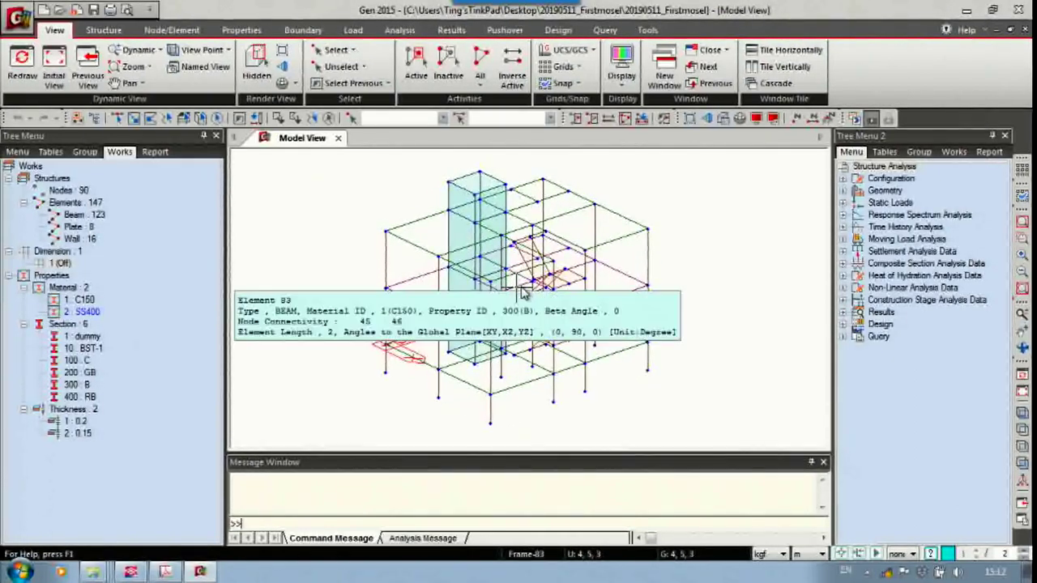
key(ctrl+h)
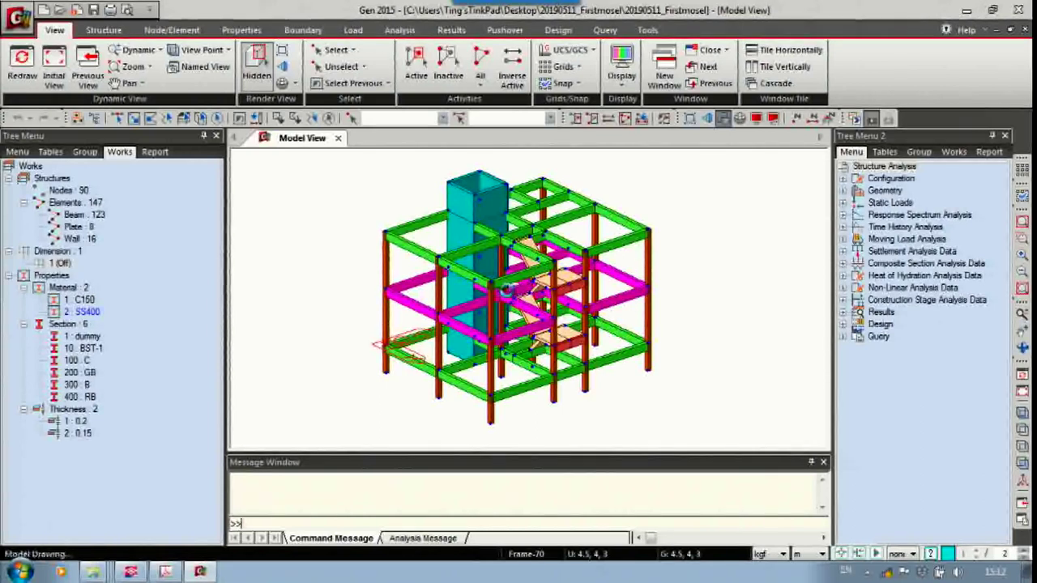
key(ctrl+j)
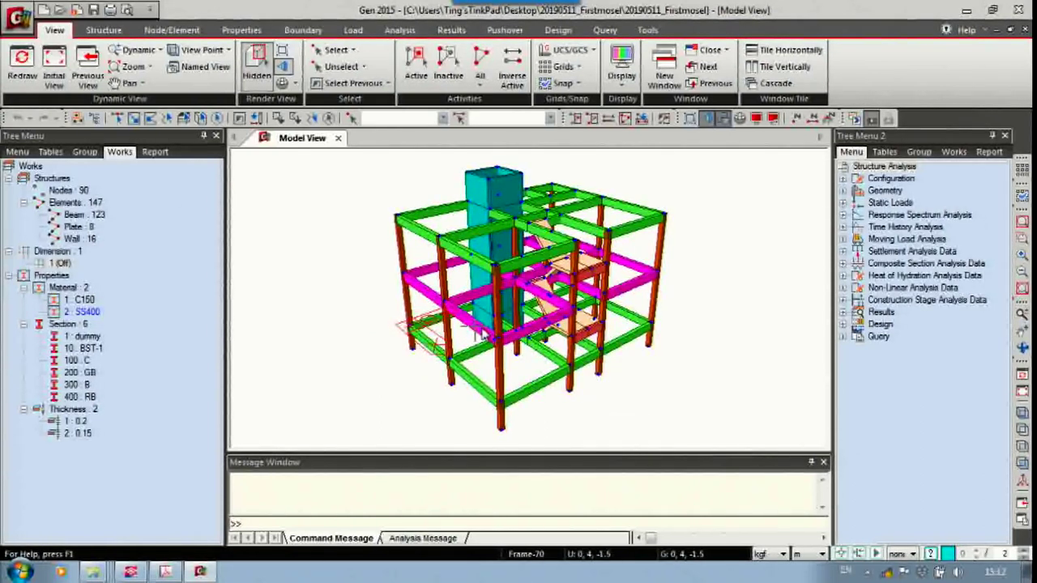
mouse_move(487, 313)
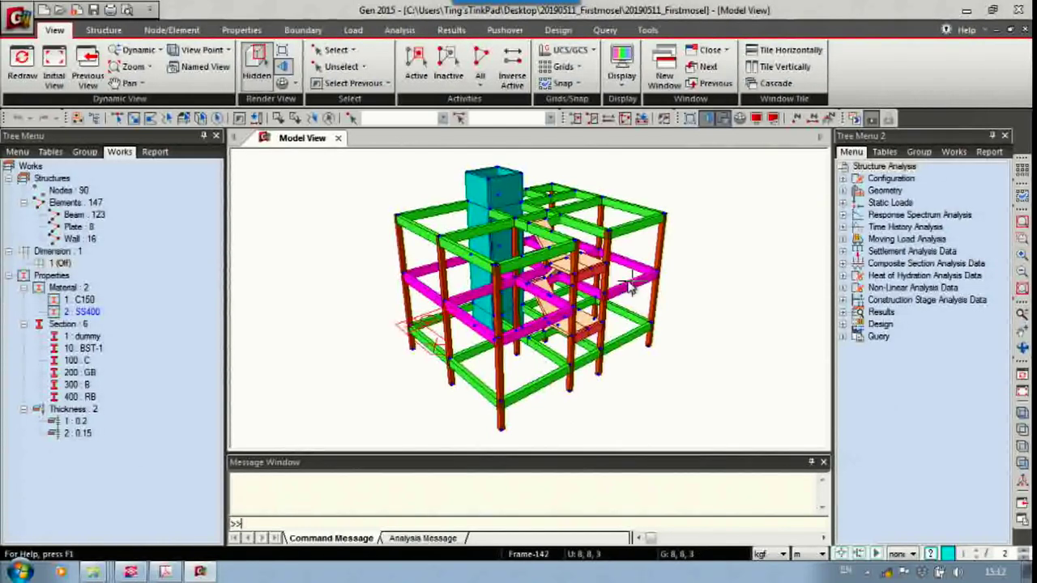
Examine the perspective rendering of the whole building frame, its stair plates and core walls from several distances and angles.
ctrl+middle_drag(652, 280, 626, 276)
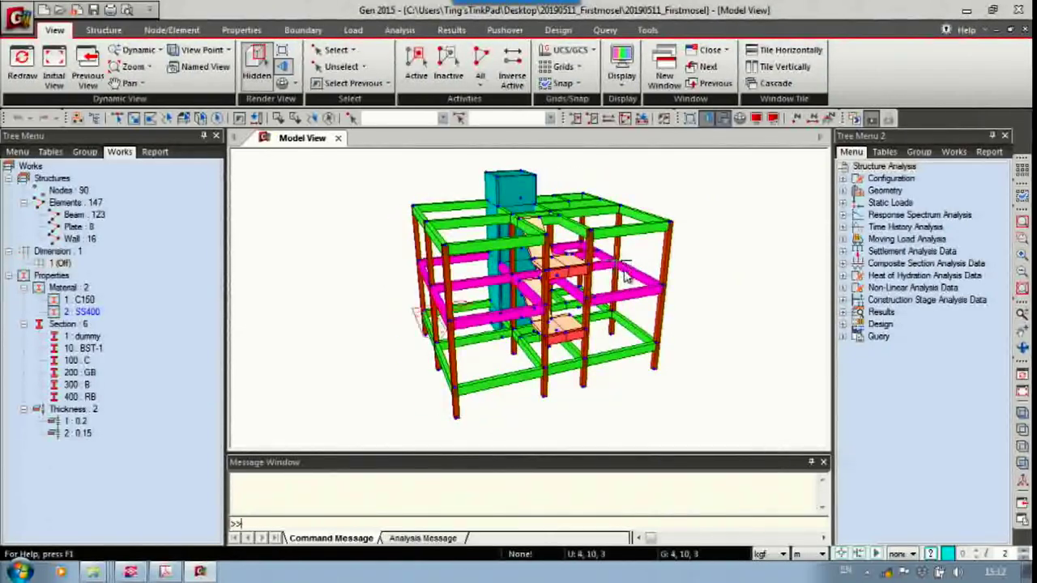
scroll(625, 276, up, 3)
scroll(627, 277, down, 5)
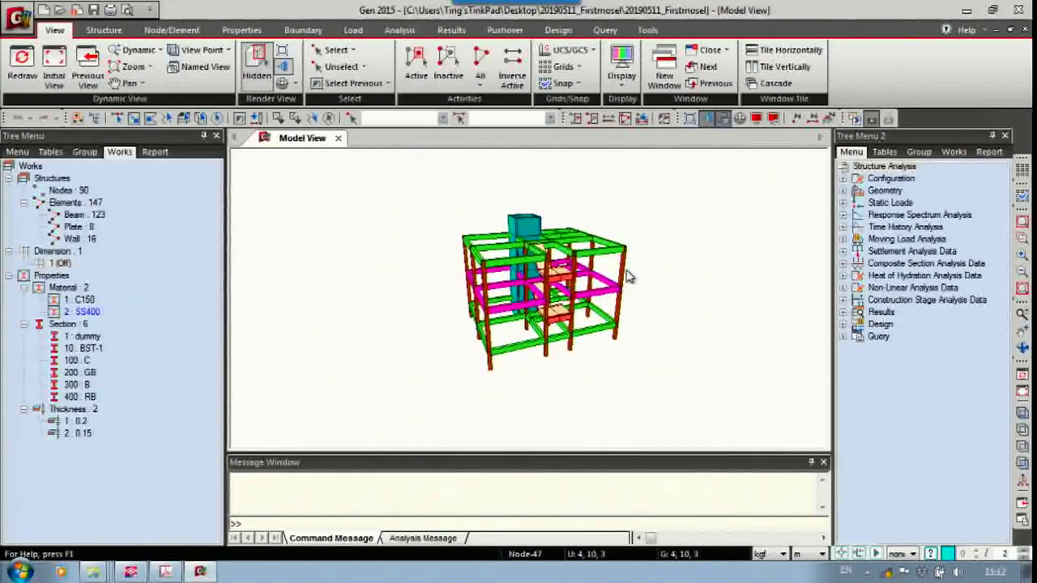
scroll(628, 276, up, 3)
scroll(628, 276, down, 1)
scroll(630, 276, up, 1)
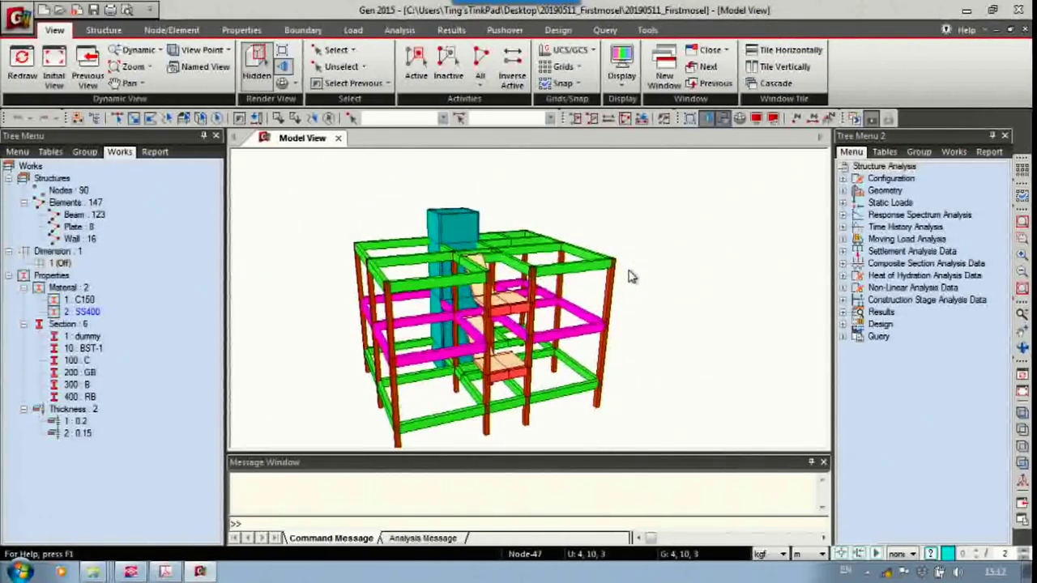
scroll(631, 276, up, 2)
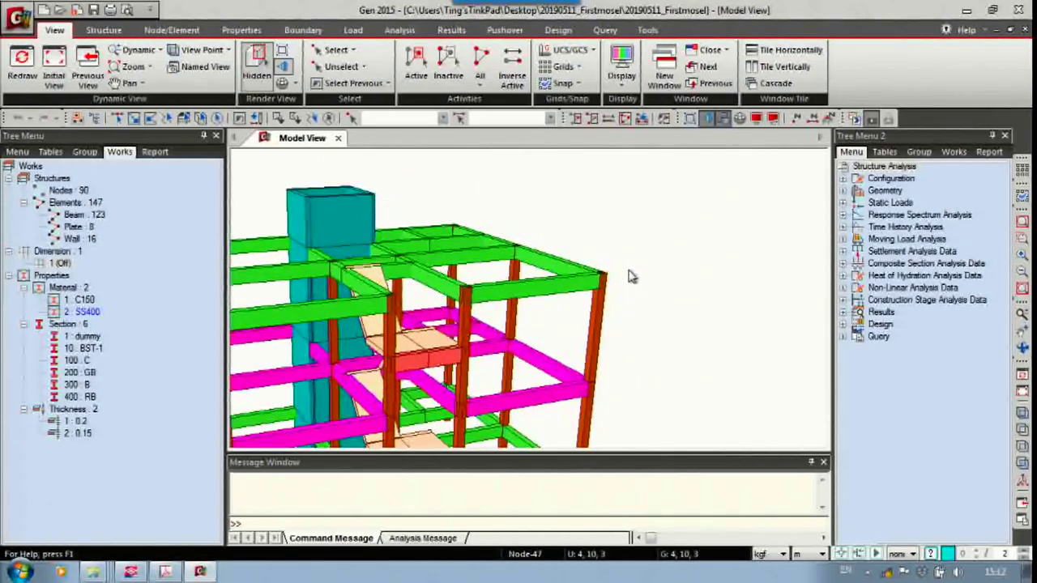
scroll(631, 276, down, 3)
scroll(632, 276, up, 2)
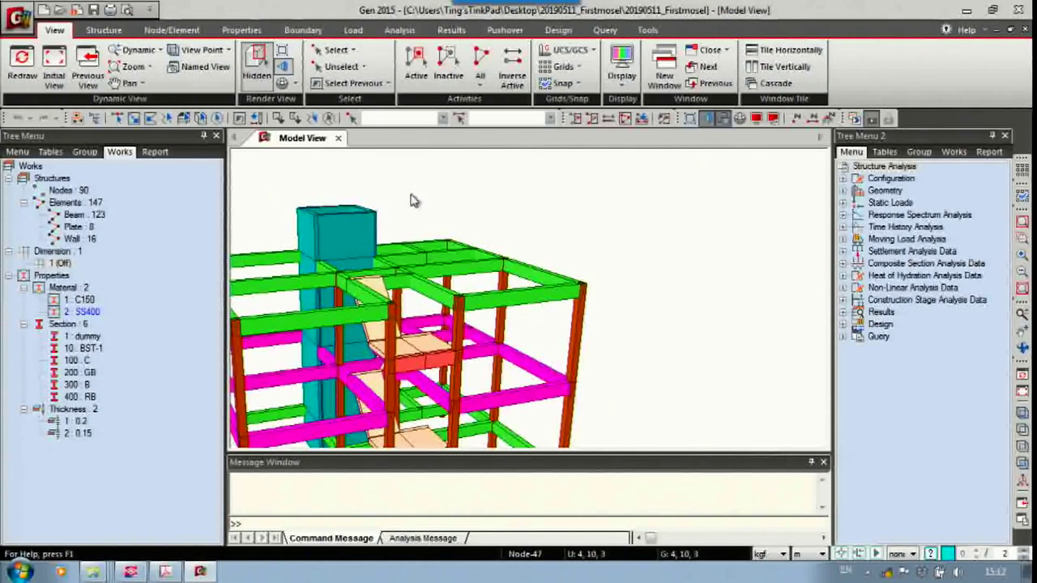
key(ctrl+f)
middle_drag(433, 196, 420, 226)
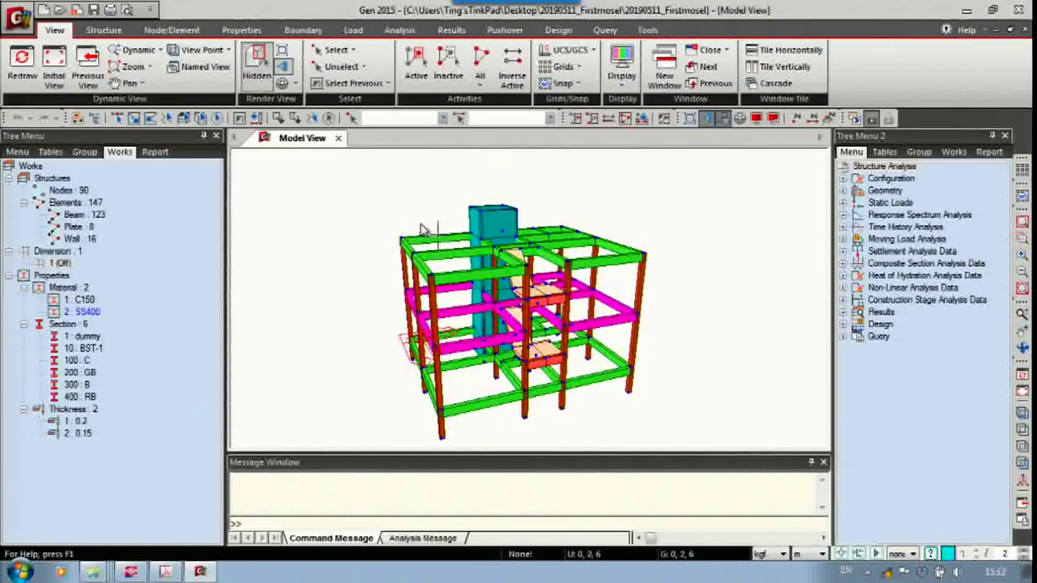
scroll(421, 229, up, 3)
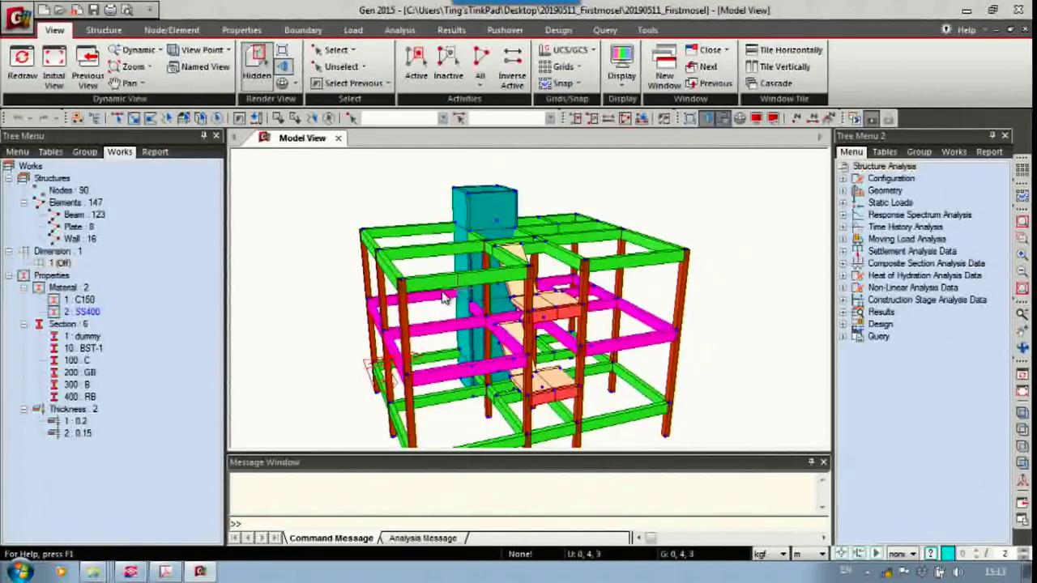
Inspect the stair bay and core in elevation and from an oblique angle, and look over the node display settings.
ctrl+middle_drag(443, 299, 541, 257)
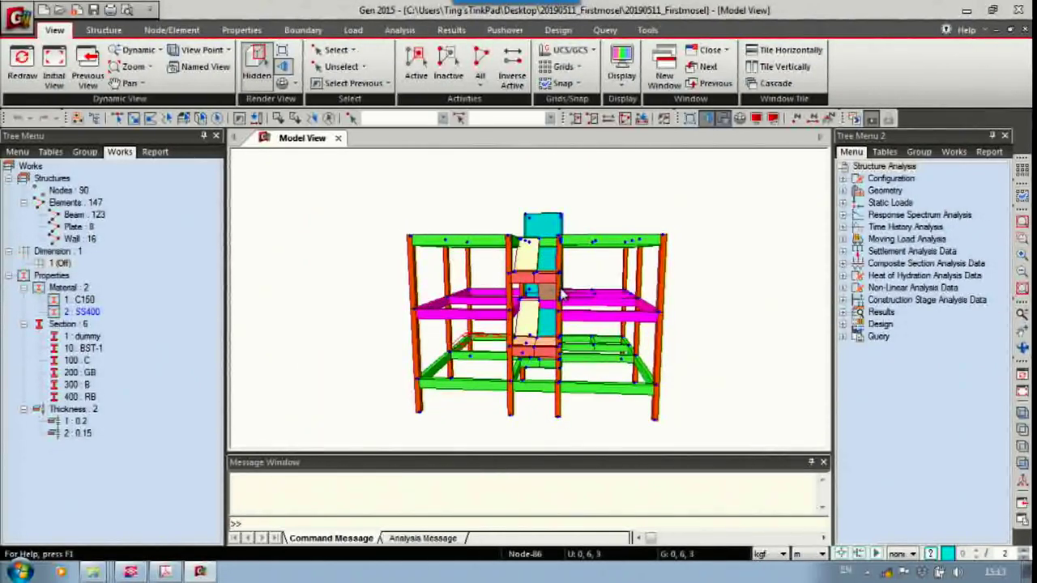
scroll(562, 269, up, 4)
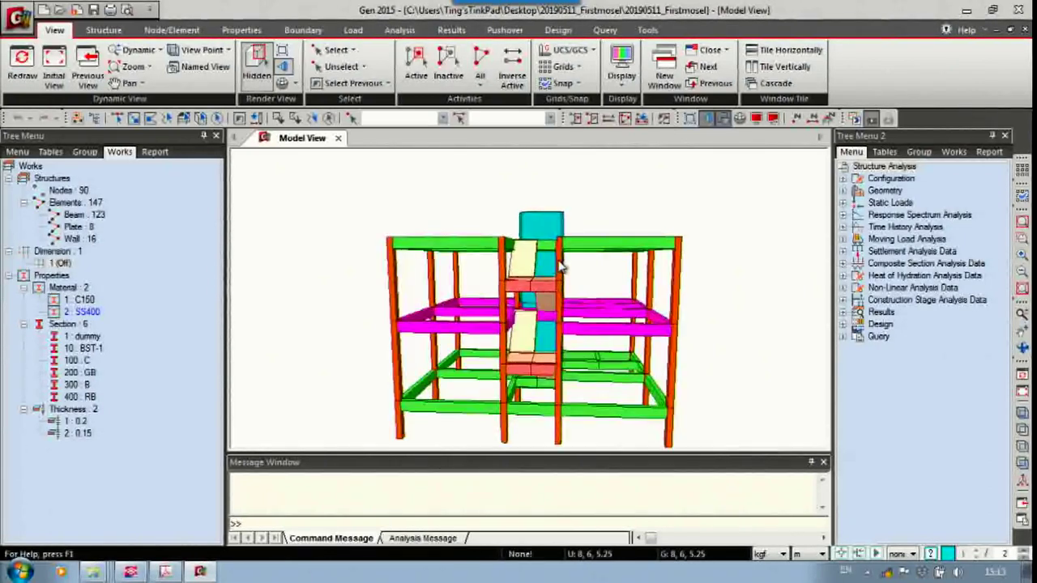
scroll(563, 270, up, 3)
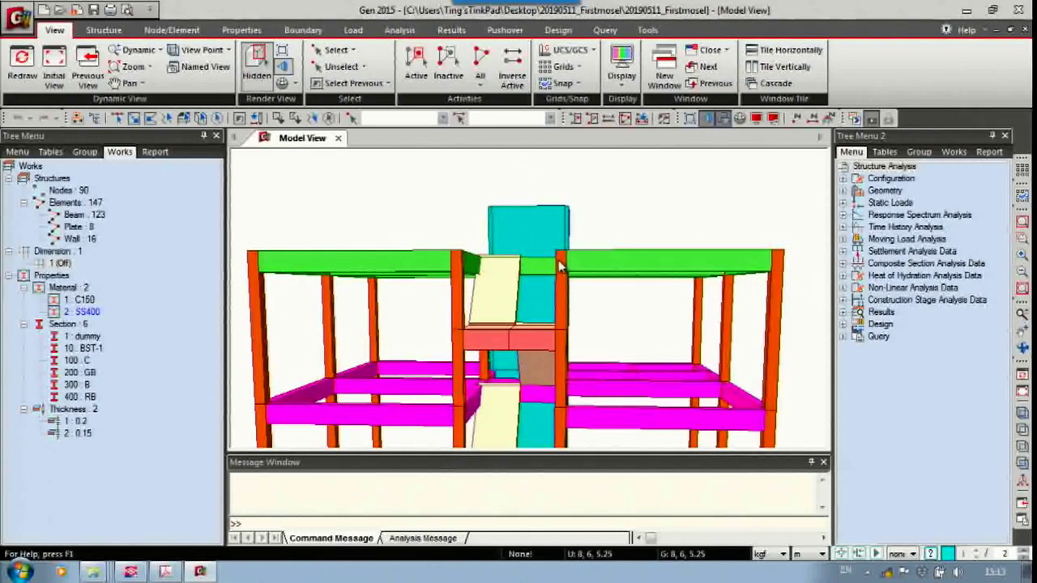
scroll(563, 270, up, 3)
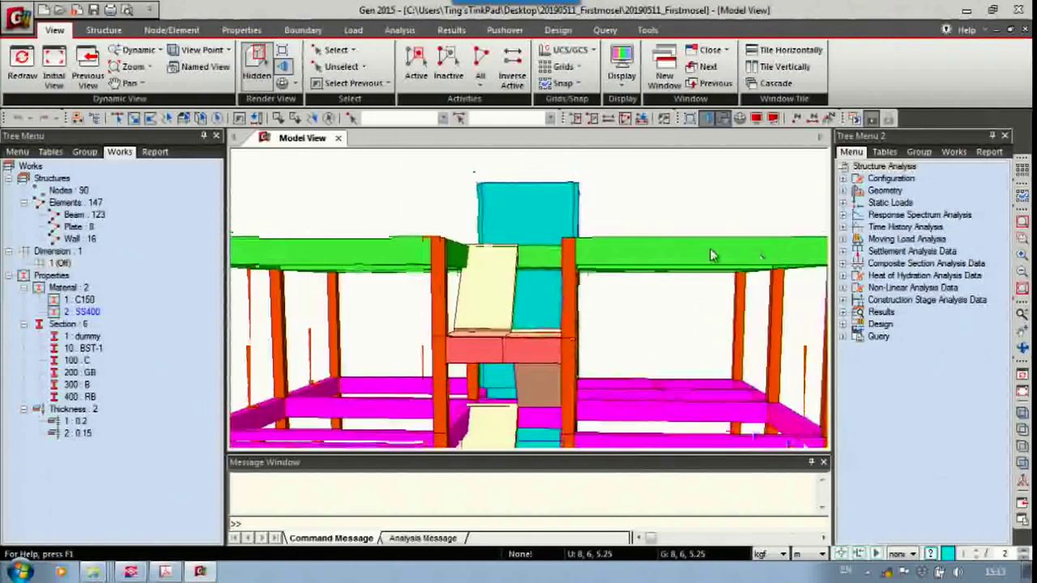
scroll(709, 256, down, 5)
scroll(474, 259, up, 4)
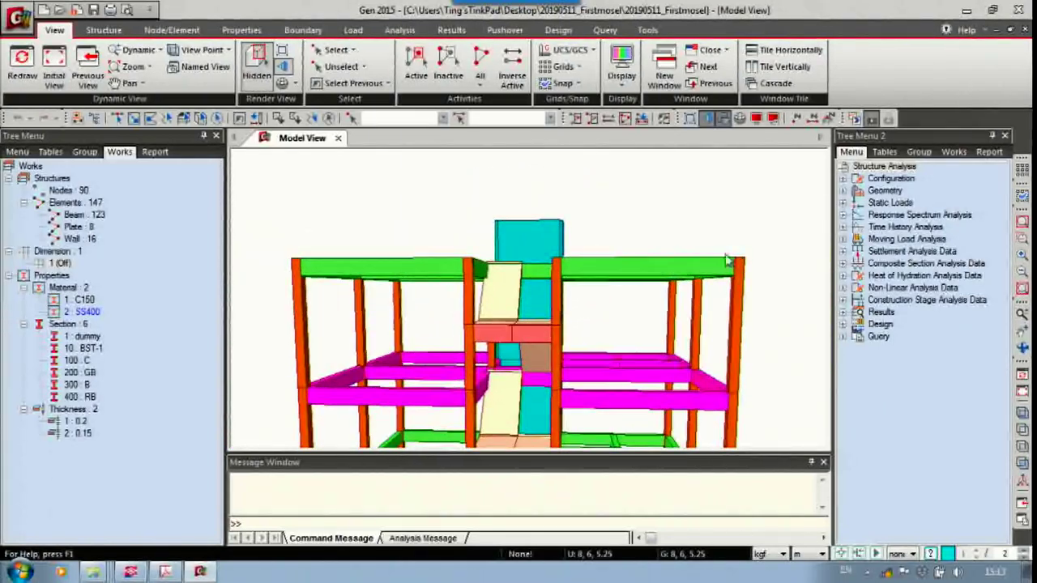
scroll(727, 261, down, 3)
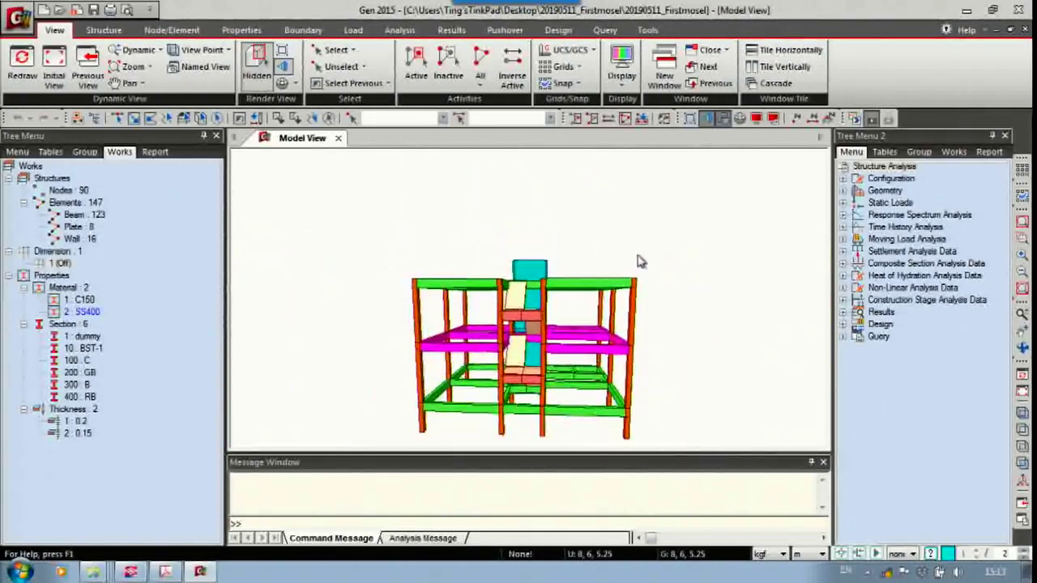
scroll(697, 261, up, 2)
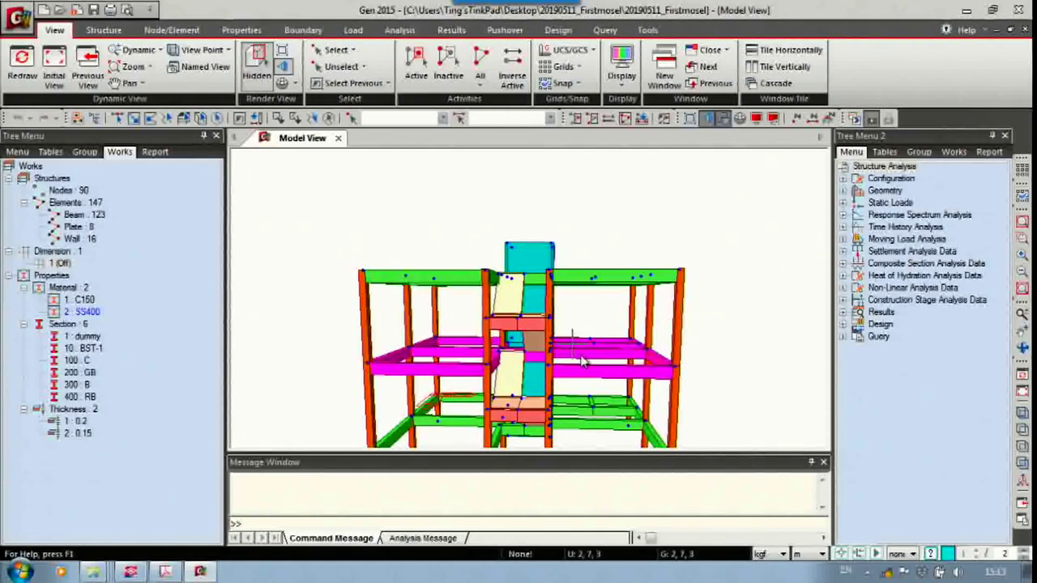
middle_drag(580, 341, 527, 274)
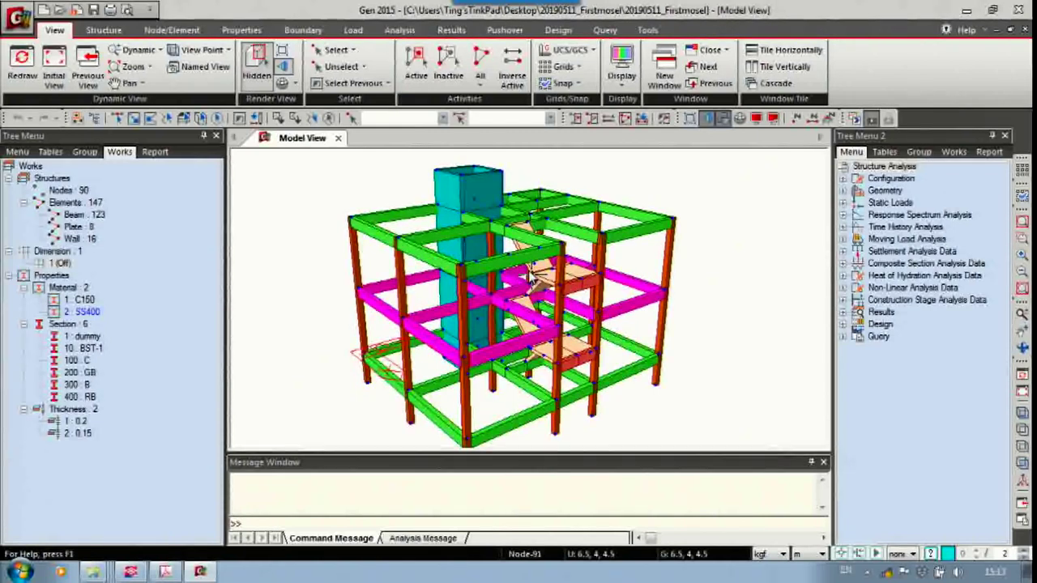
key(ctrl+e)
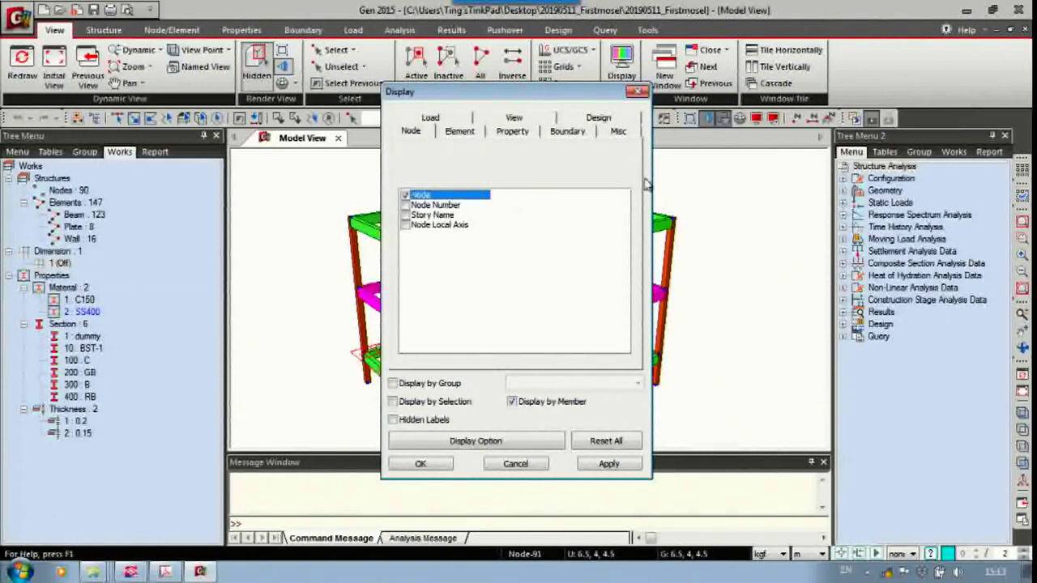
click(638, 93)
Select all stair plates through their 0.15 thickness property and delete them from the model.
middle_drag(502, 251, 581, 282)
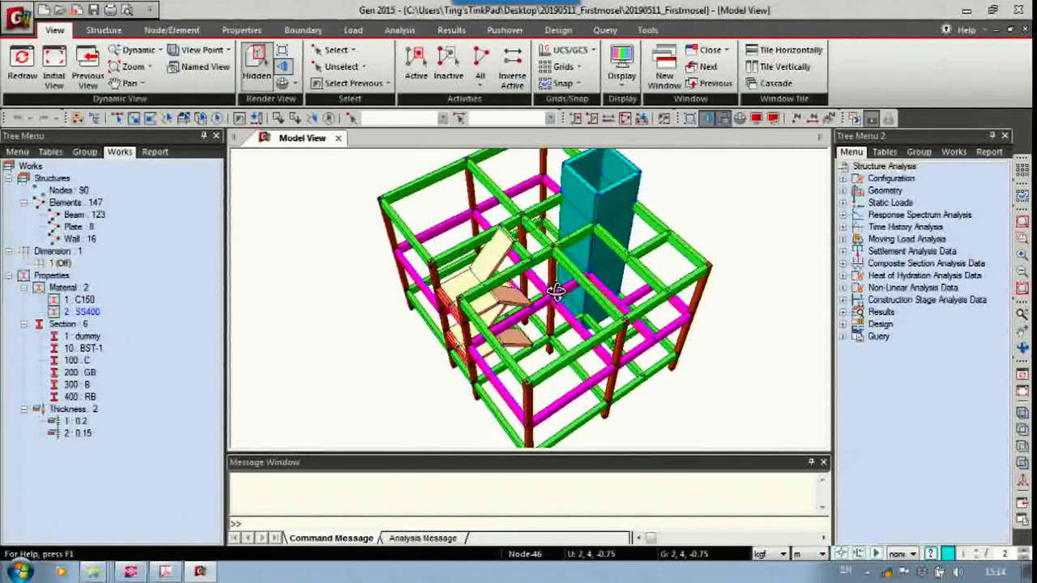
middle_drag(555, 291, 523, 291)
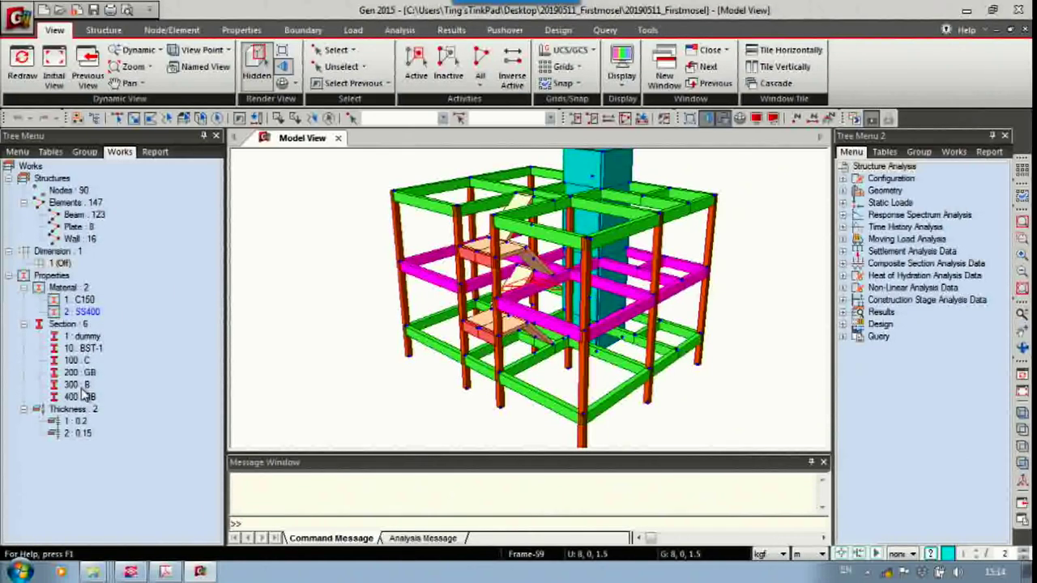
double_click(79, 434)
click(292, 142)
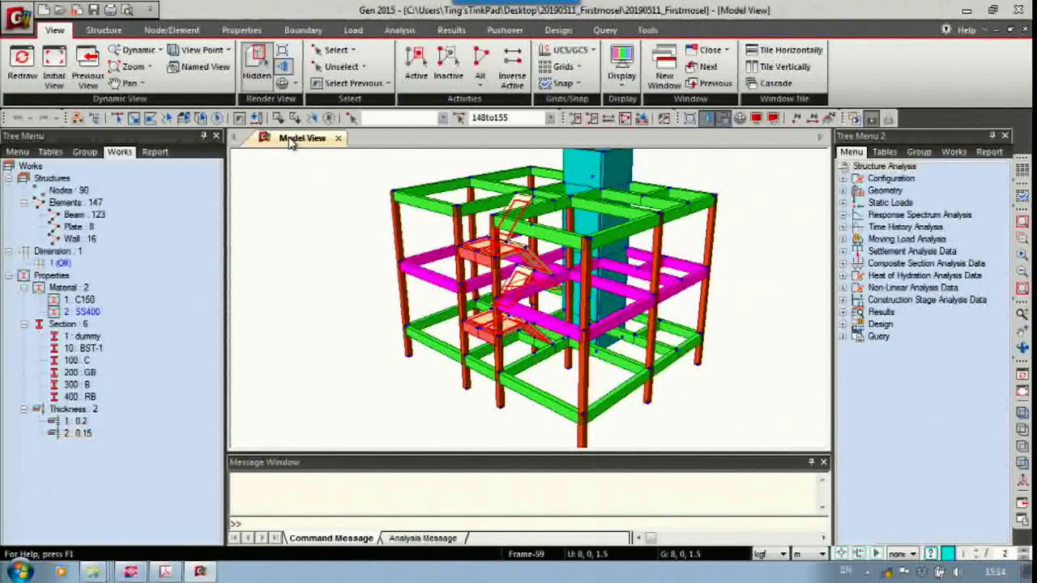
key(Delete)
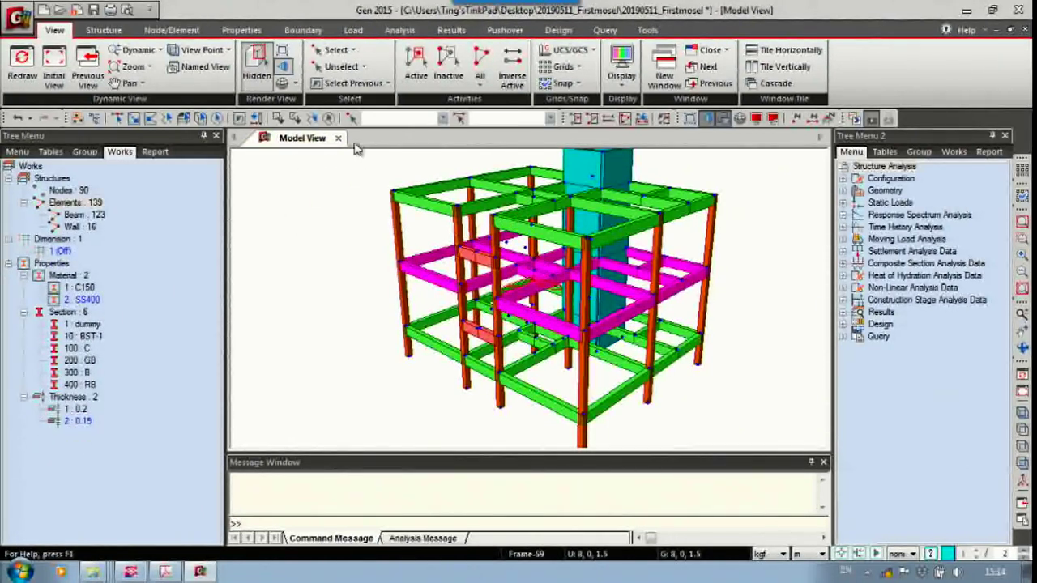
Merge the frame elements of the whole model by selection, with Remove Free Nodes enabled.
click(118, 30)
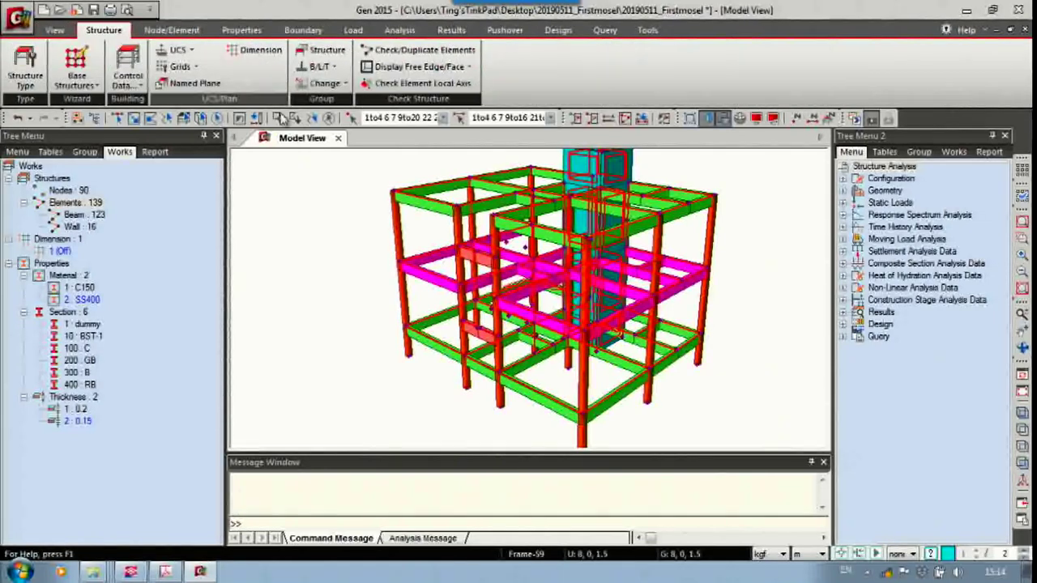
click(173, 31)
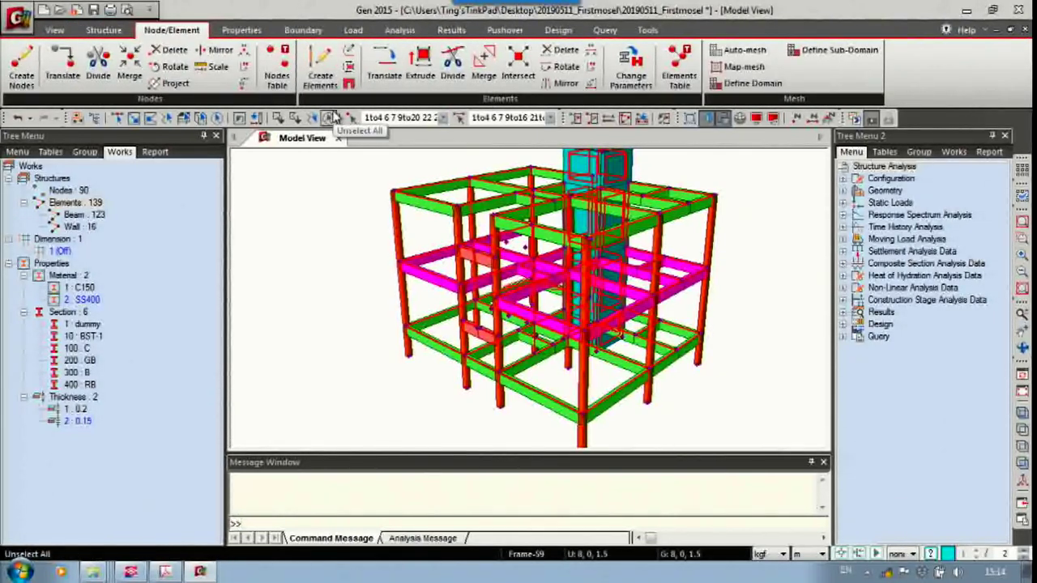
click(484, 75)
click(97, 441)
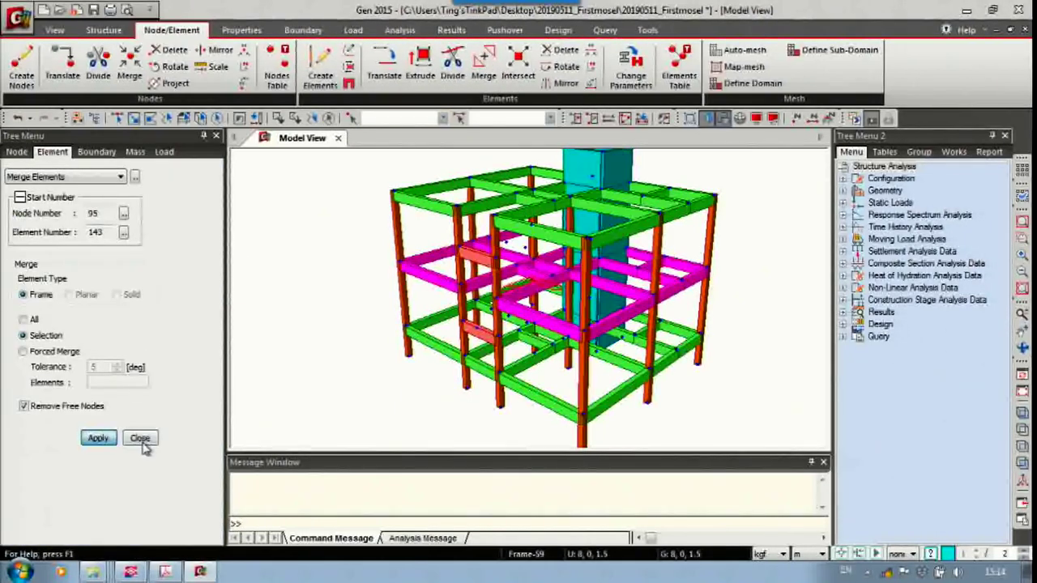
click(142, 441)
Show the building frame in top view with perspective turned off.
ctrl+middle_drag(422, 322, 537, 384)
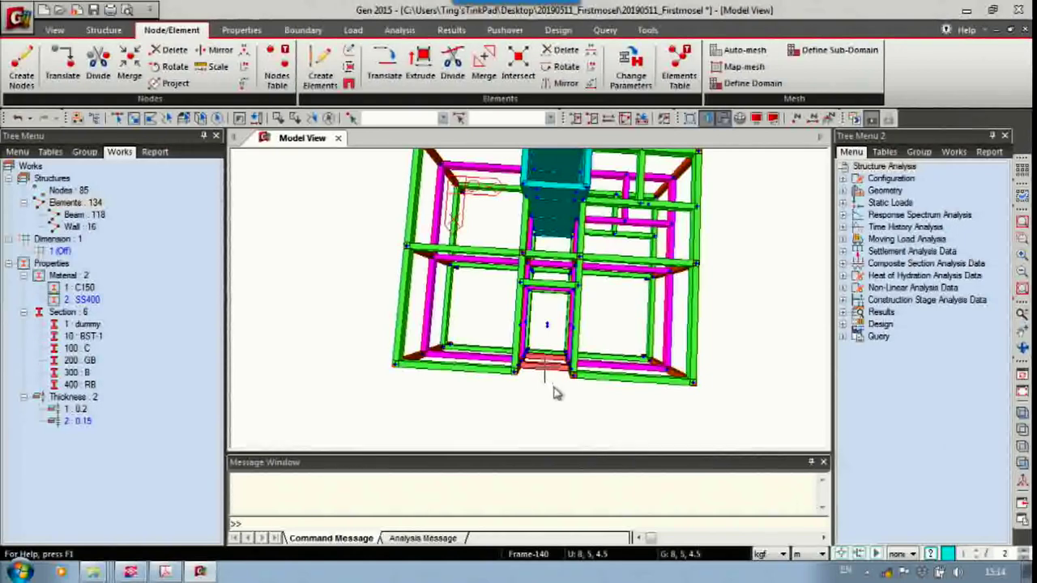
mouse_move(554, 388)
ctrl+middle_down()
mouse_move(565, 370)
mouse_move(560, 379)
ctrl+middle_up()
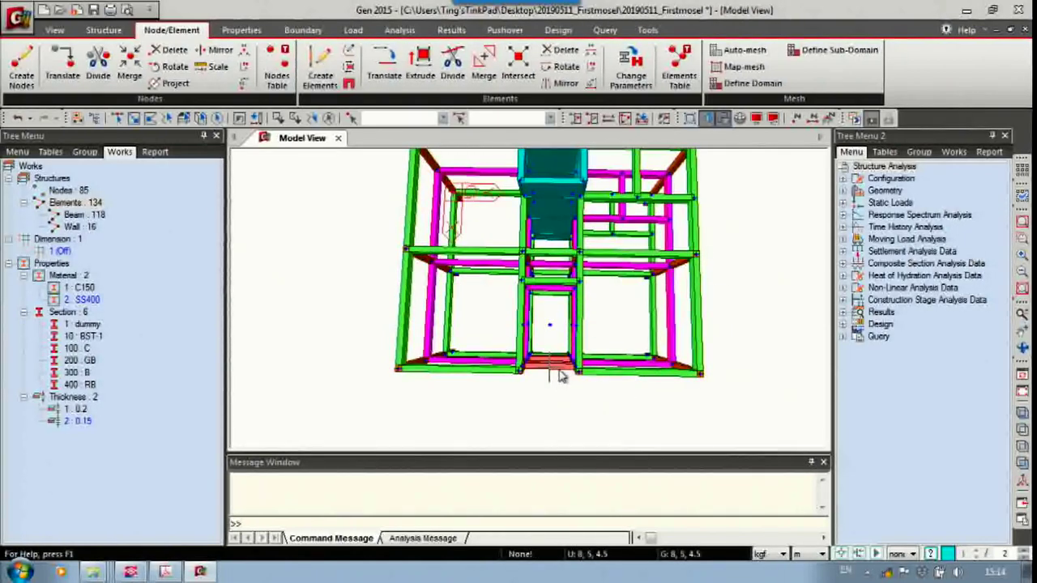
click(1023, 447)
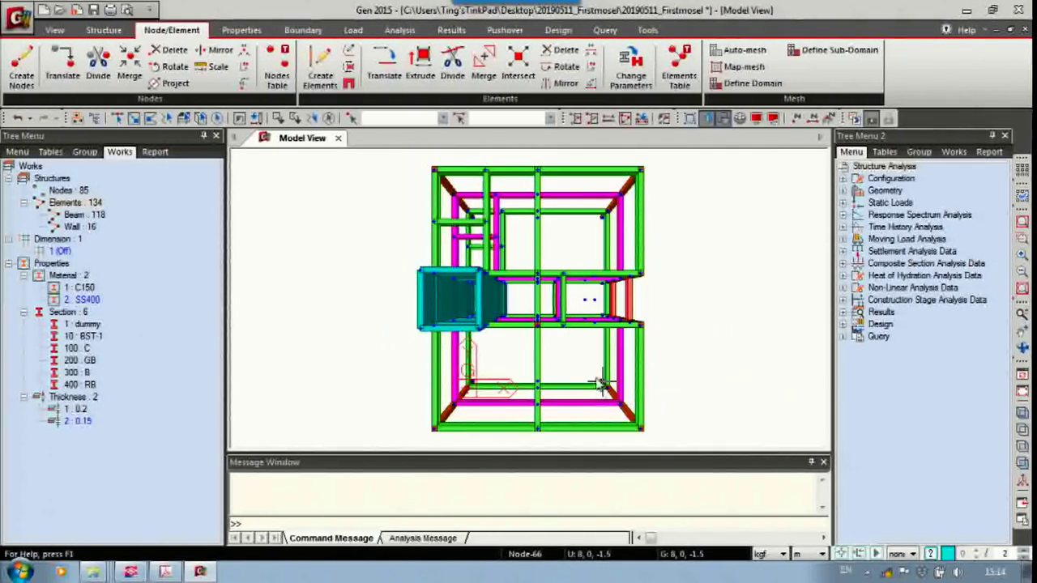
click(706, 120)
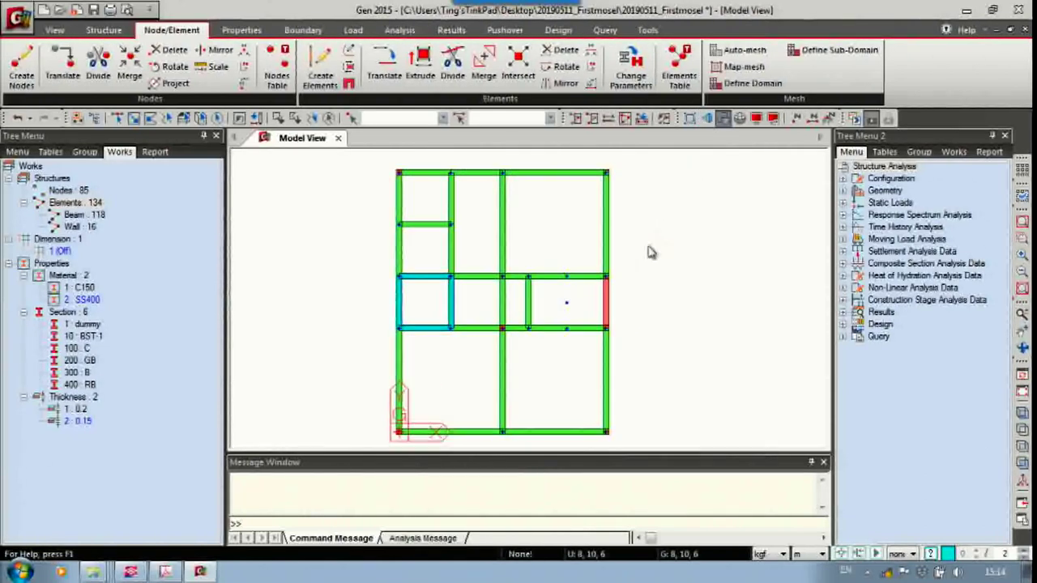
scroll(652, 225, up, 3)
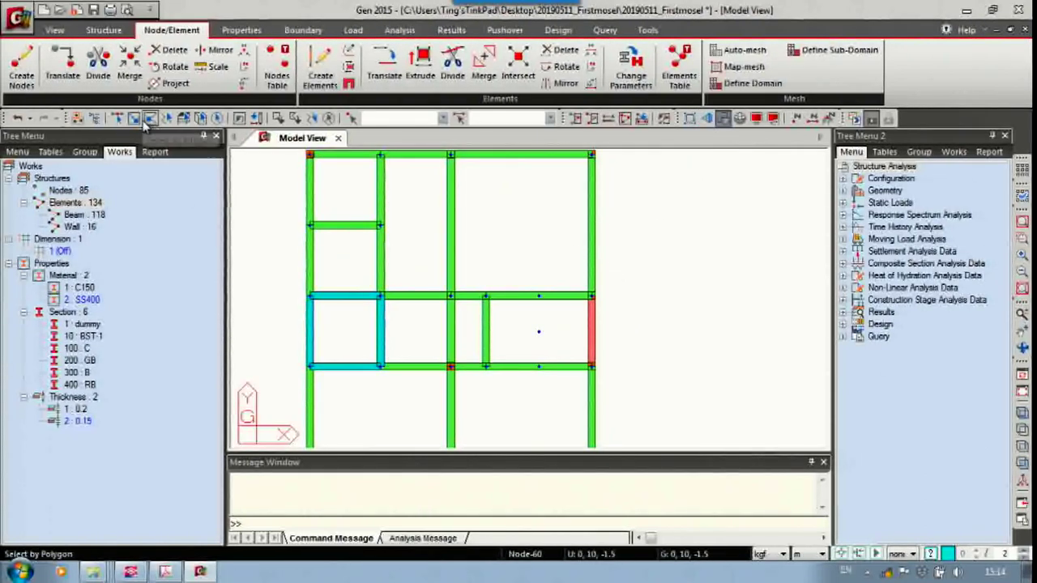
Delete the free nodes from the whole model, using the Selection type with Only Free Nodes enabled.
click(200, 119)
click(168, 49)
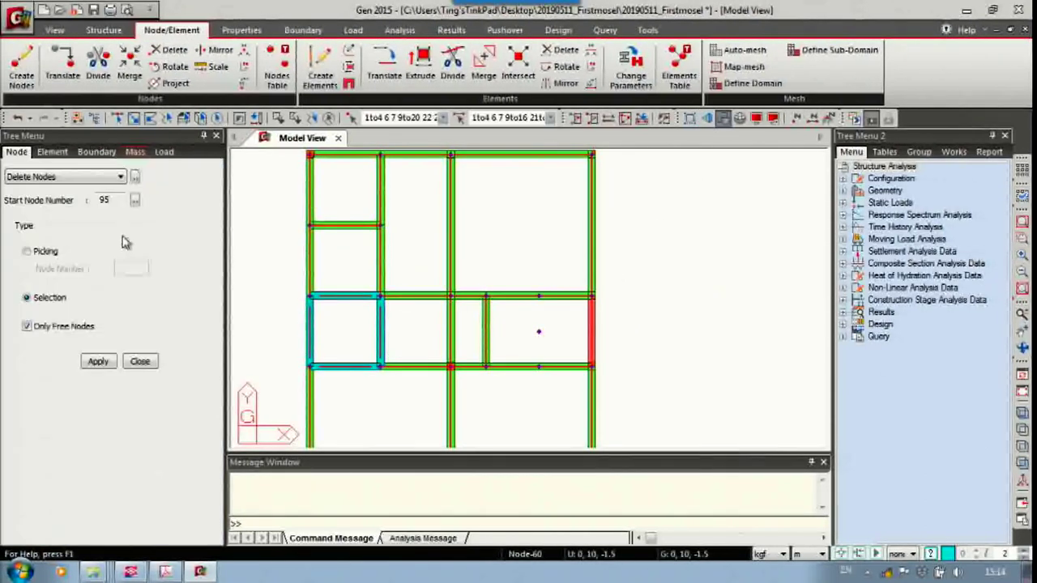
click(98, 361)
click(139, 361)
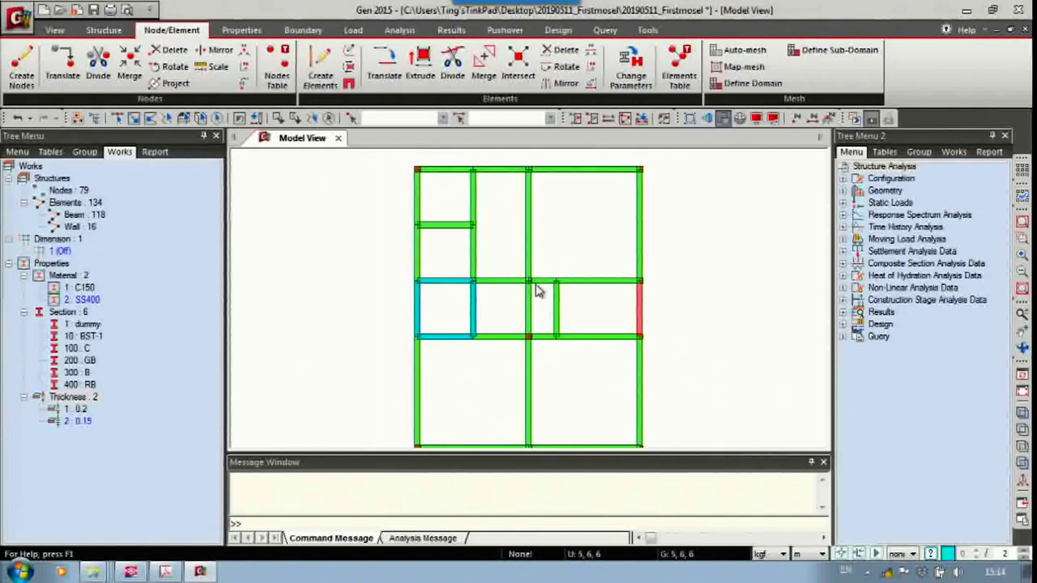
Select the stair bay's beams and columns beside the core in plan and activate only those members in the view.
click(136, 118)
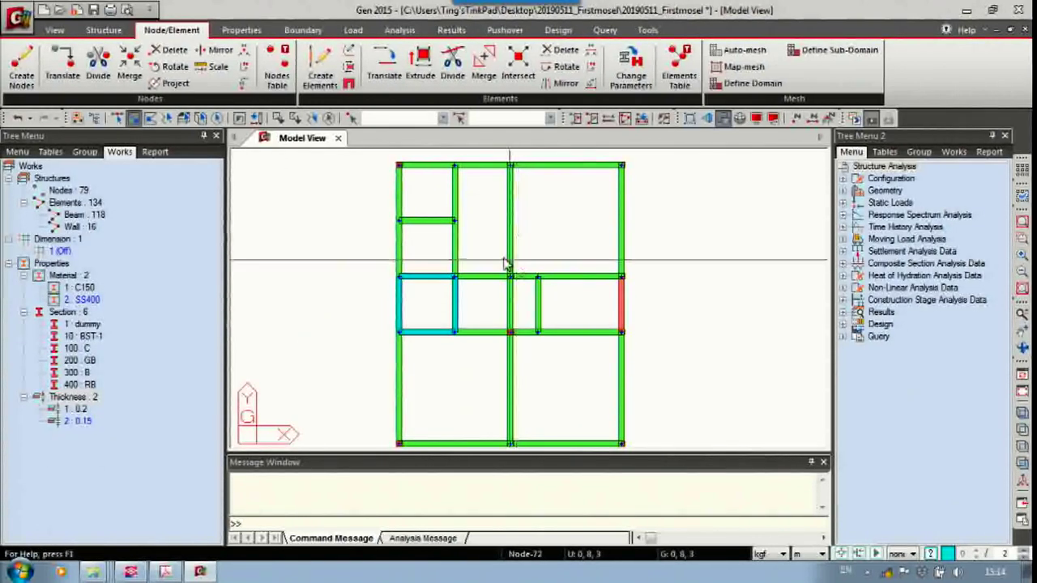
drag(479, 332, 477, 334)
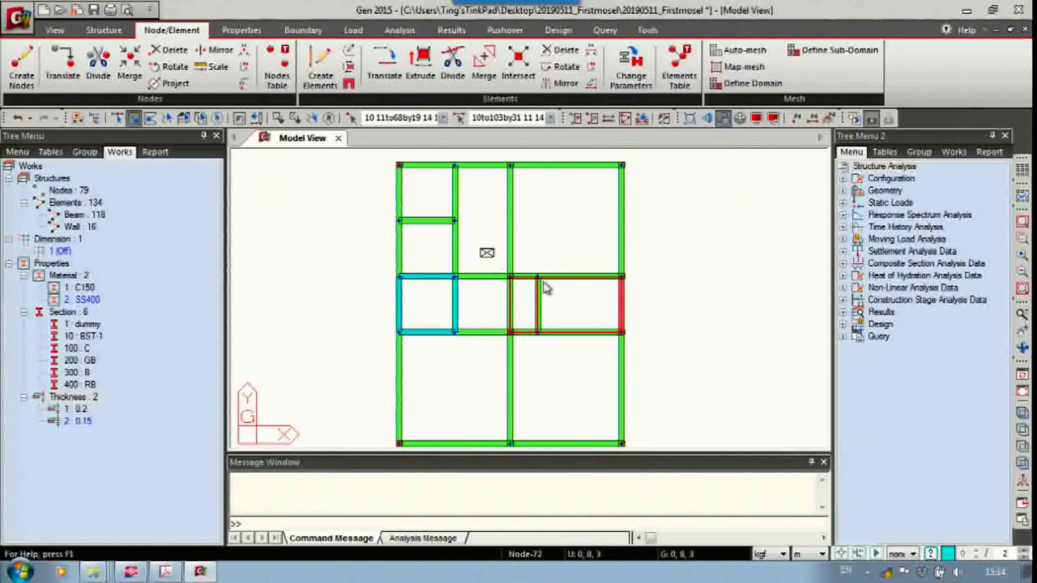
drag(495, 252, 680, 373)
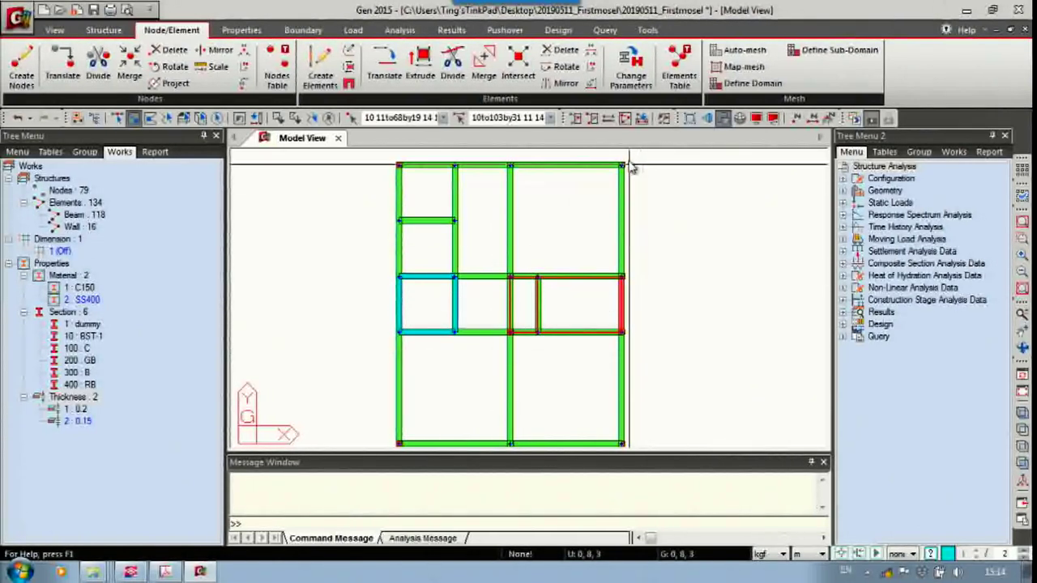
click(578, 119)
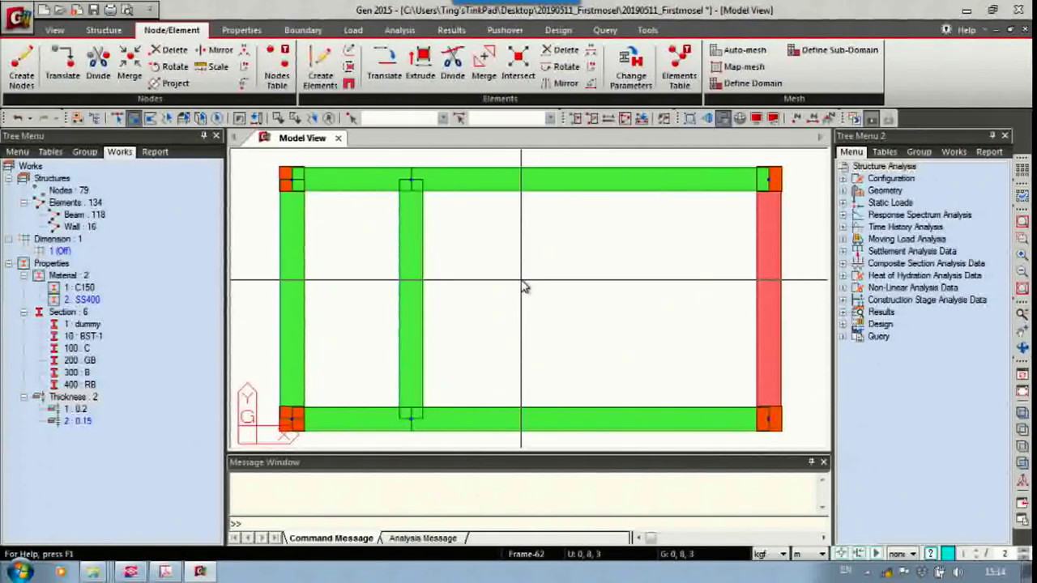
ctrl+middle_drag(577, 306, 517, 246)
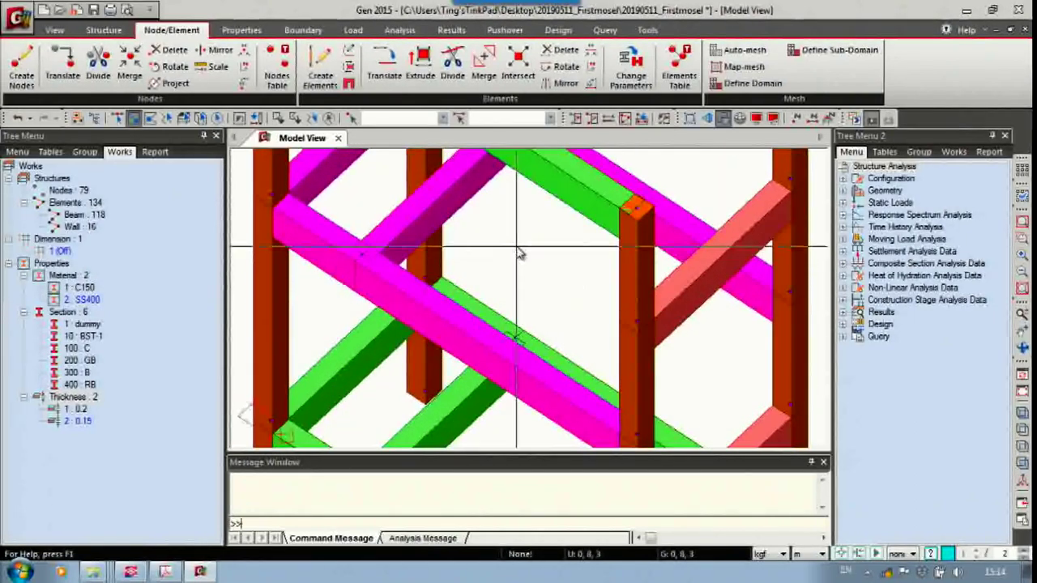
Examine the isolated stair bay from several sides, looking at its landing beams and inner cross beams.
middle_drag(563, 284, 576, 235)
scroll(559, 245, down, 4)
ctrl+middle_drag(578, 308, 524, 266)
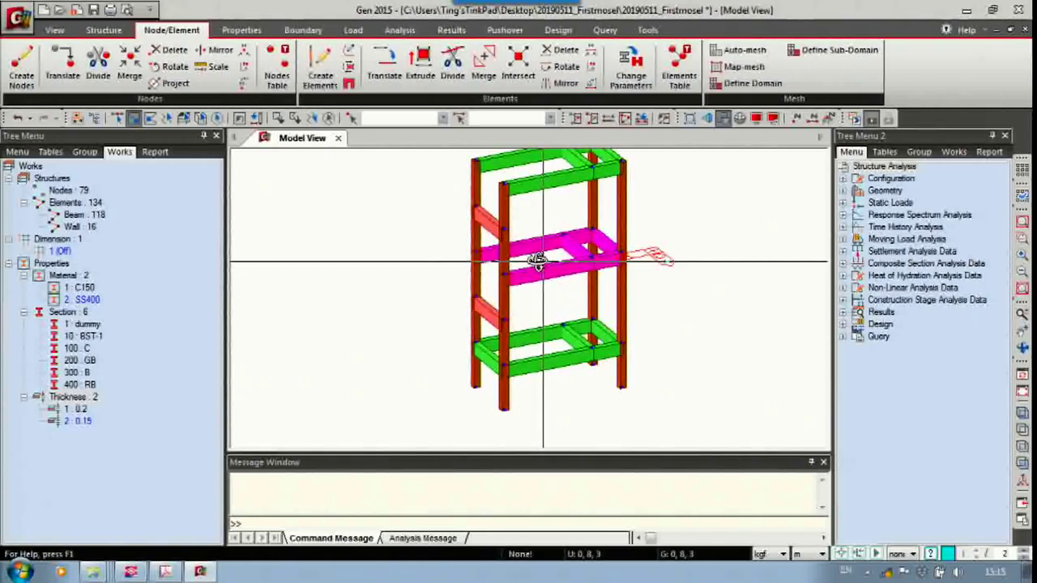
ctrl+middle_drag(471, 259, 508, 251)
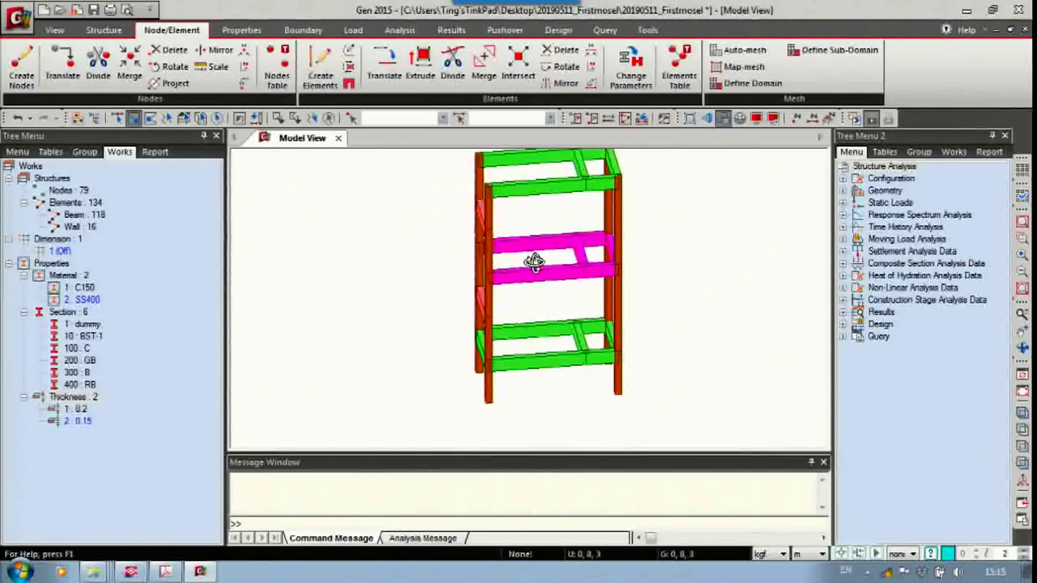
ctrl+middle_drag(448, 306, 526, 312)
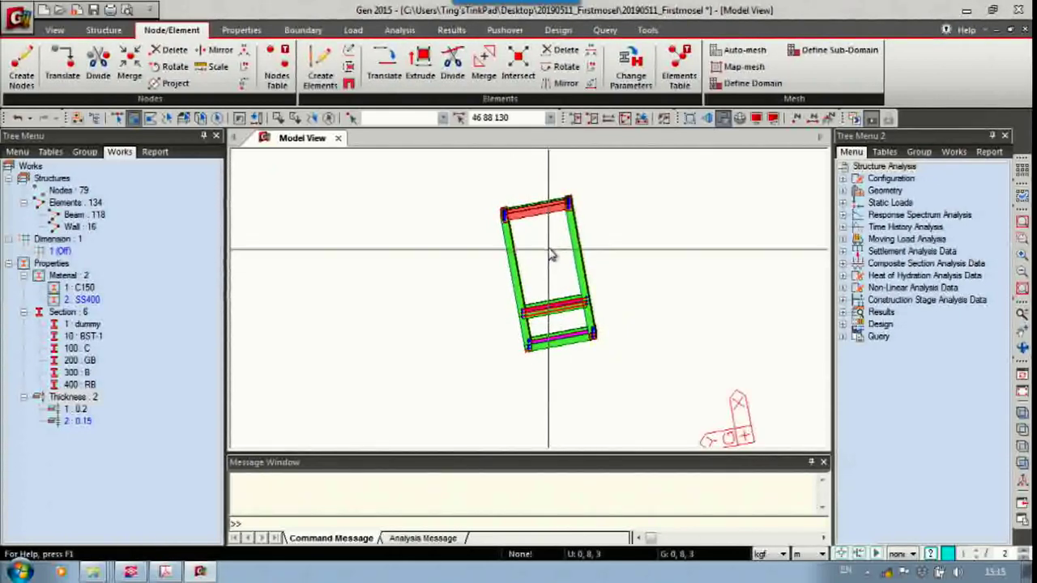
drag(537, 215, 541, 217)
ctrl+middle_drag(541, 218, 711, 179)
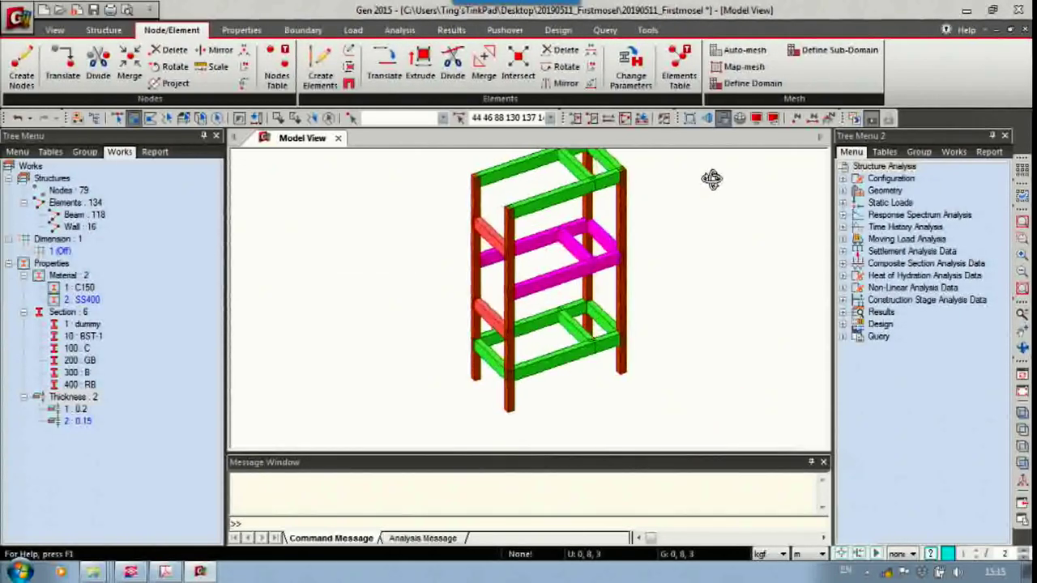
ctrl+middle_drag(453, 370, 494, 357)
scroll(520, 355, down, 2)
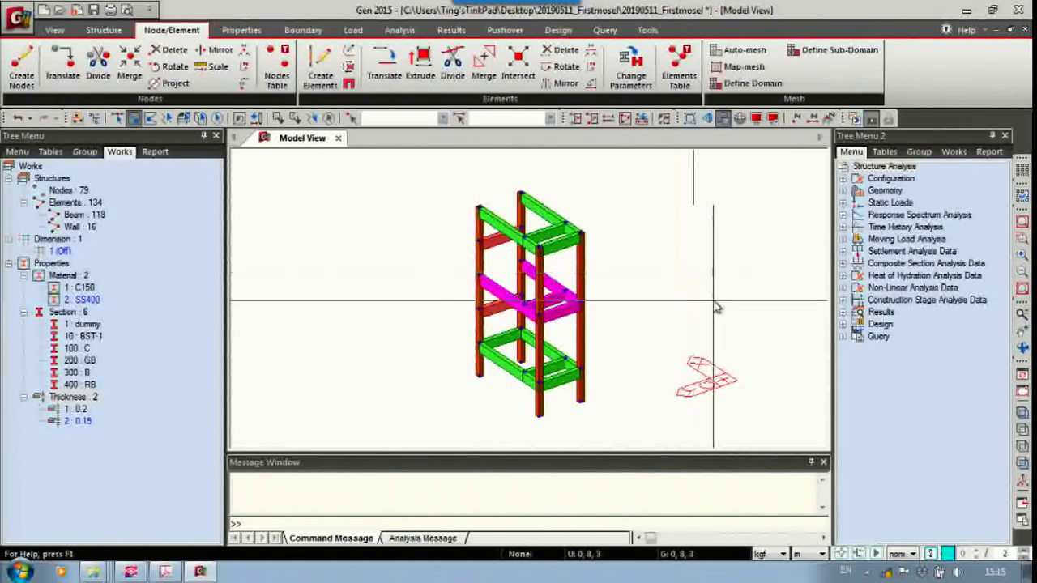
Divide the stair bay's three inner cross beams and two half-level landing beams into 2 equal parts, leaving out the lowest floor's end beam.
click(1023, 435)
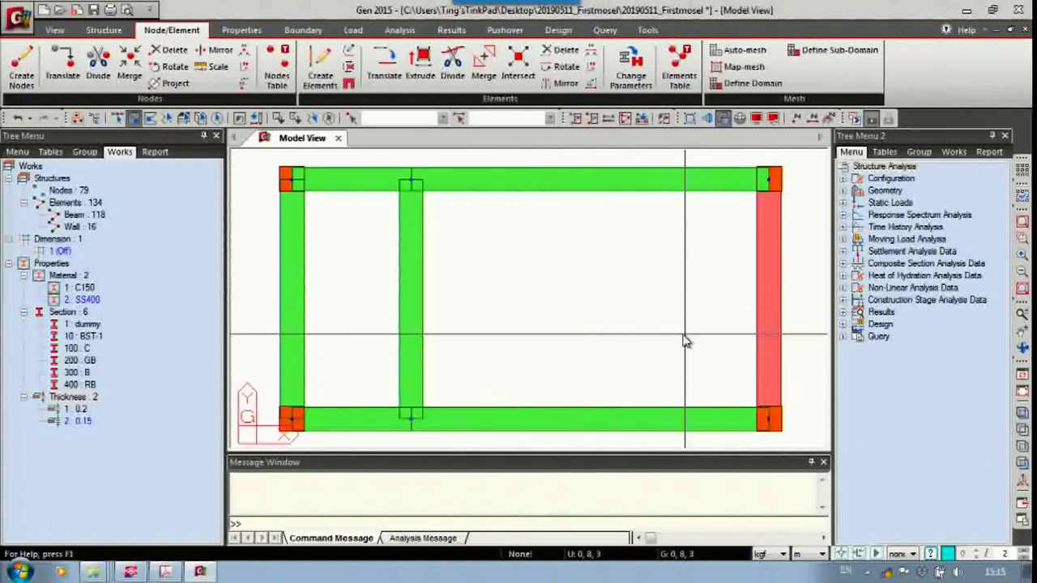
drag(737, 301, 394, 256)
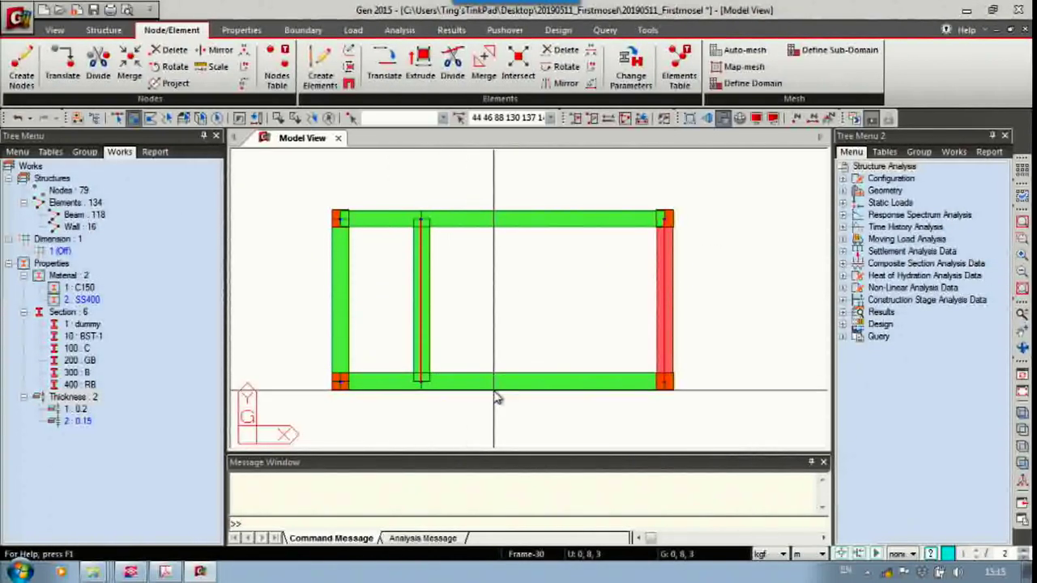
ctrl+middle_drag(609, 392, 555, 313)
scroll(577, 299, down, 5)
scroll(527, 294, up, 2)
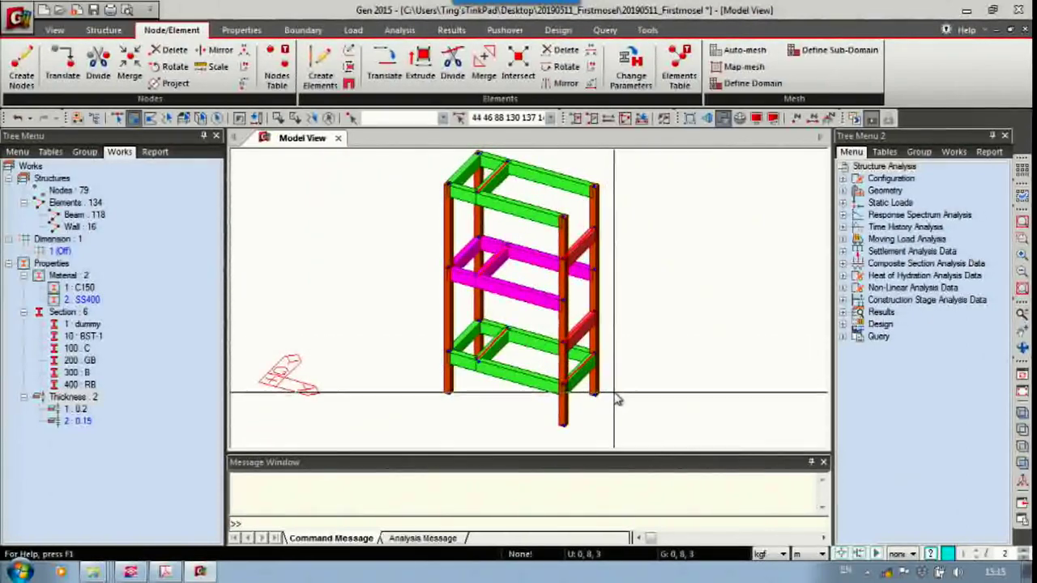
drag(647, 403, 551, 360)
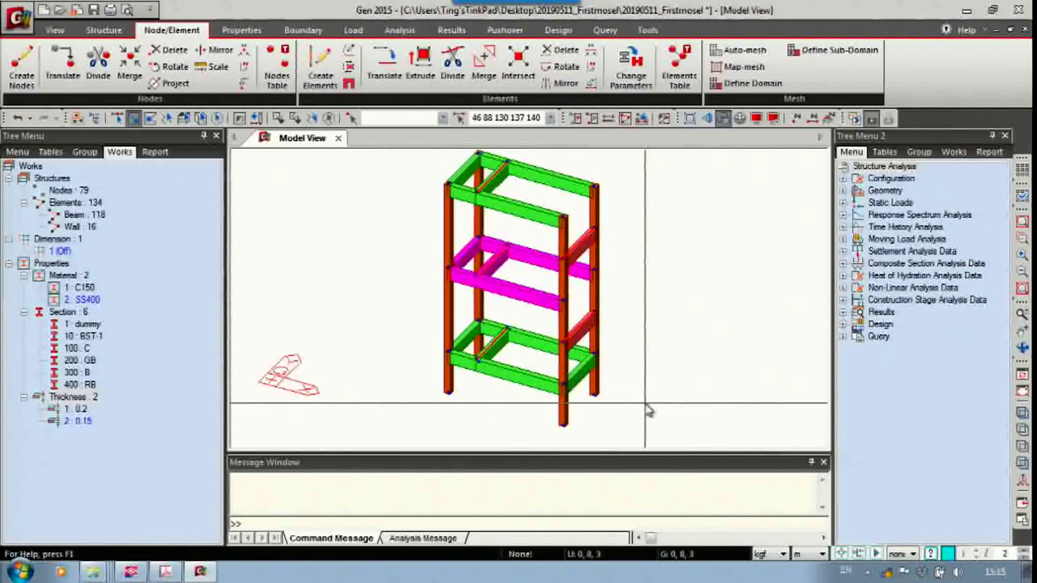
mouse_move(646, 405)
ctrl+middle_down()
mouse_move(662, 384)
mouse_move(693, 376)
mouse_move(650, 385)
ctrl+middle_up()
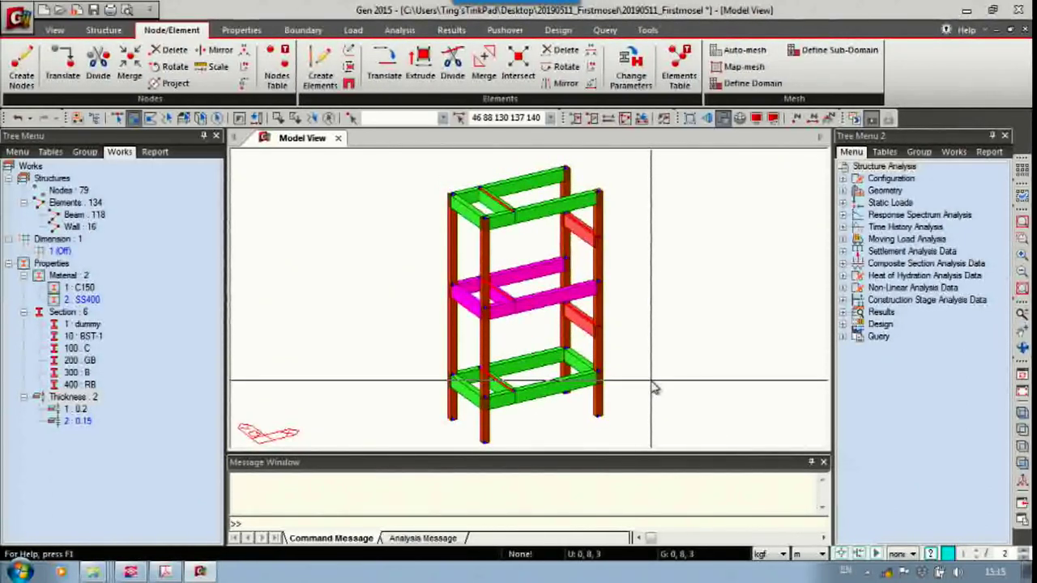
middle_drag(657, 381, 620, 359)
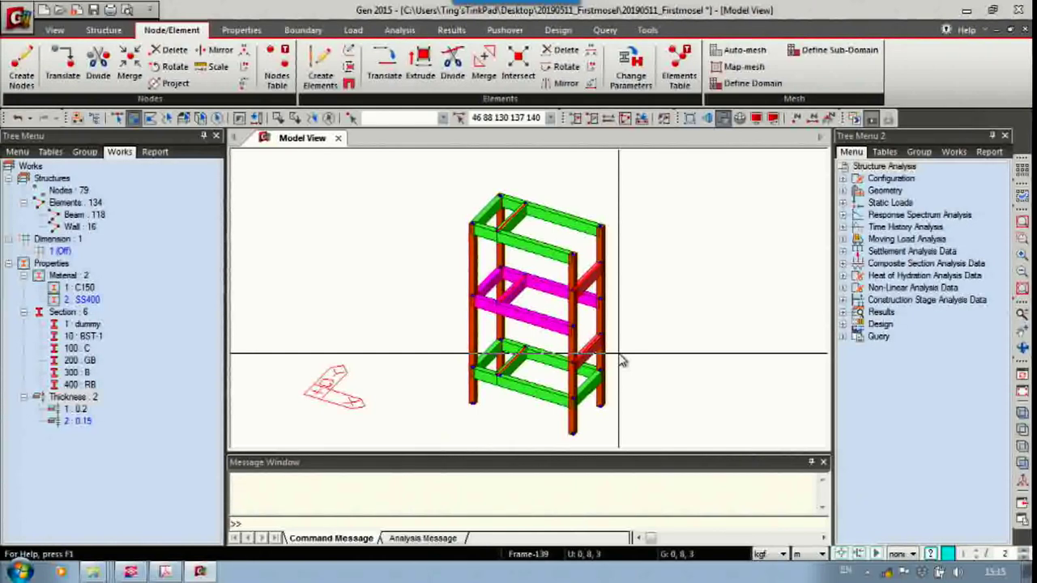
middle_drag(625, 352, 624, 366)
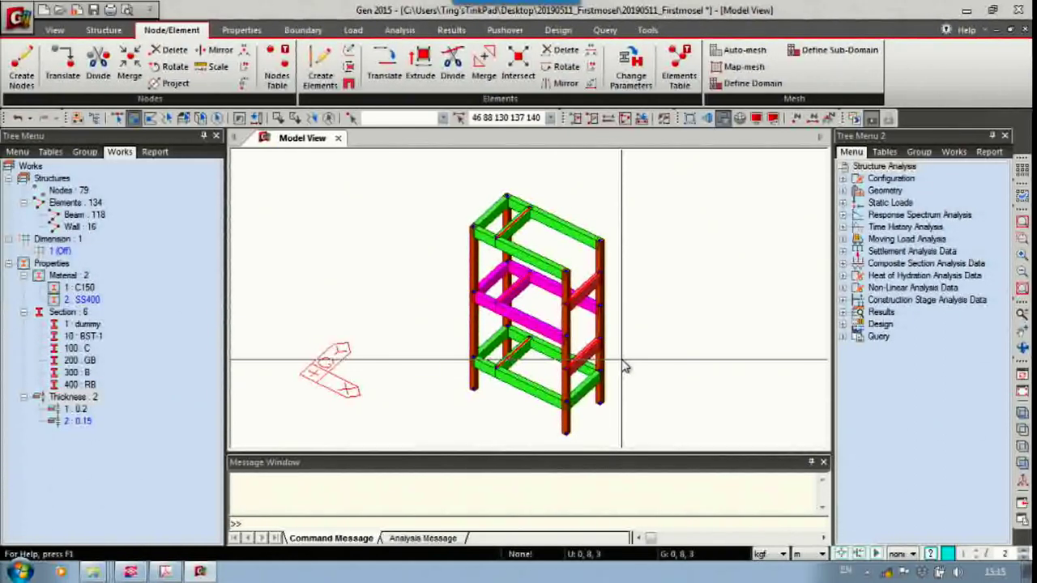
ctrl+middle_drag(486, 306, 585, 282)
scroll(502, 295, up, 2)
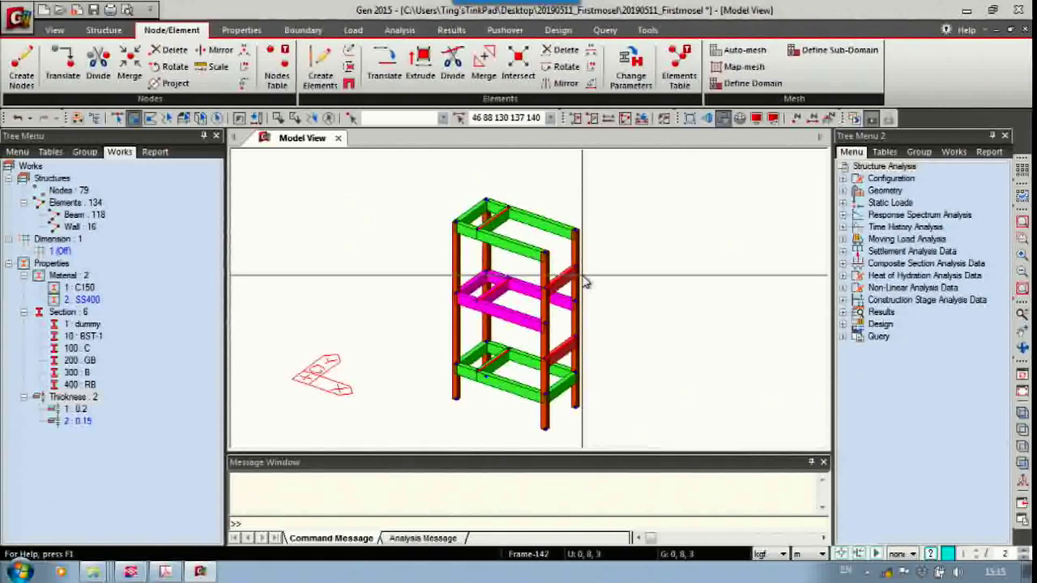
click(452, 72)
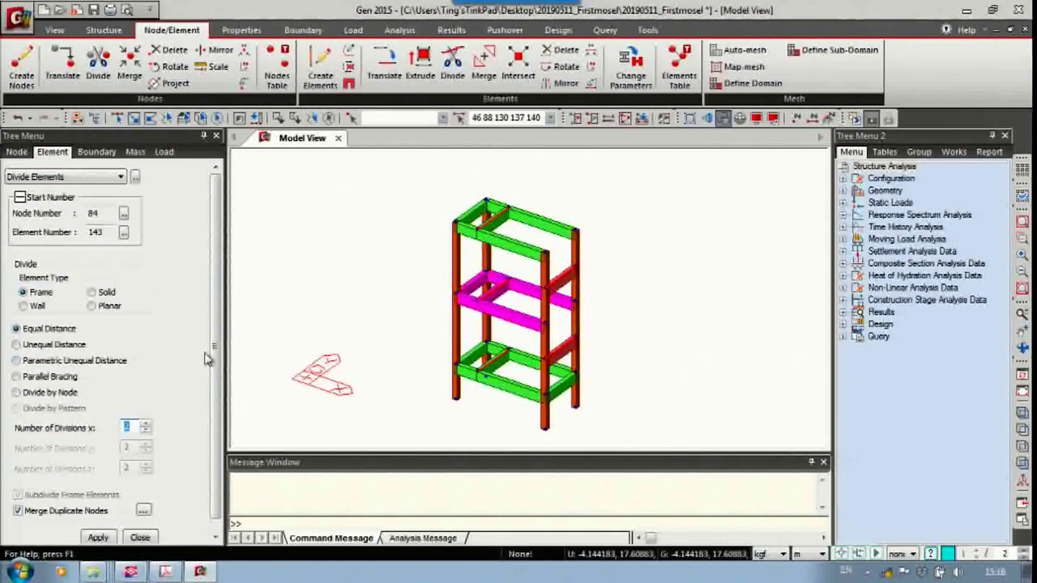
scroll(217, 334, down, 1)
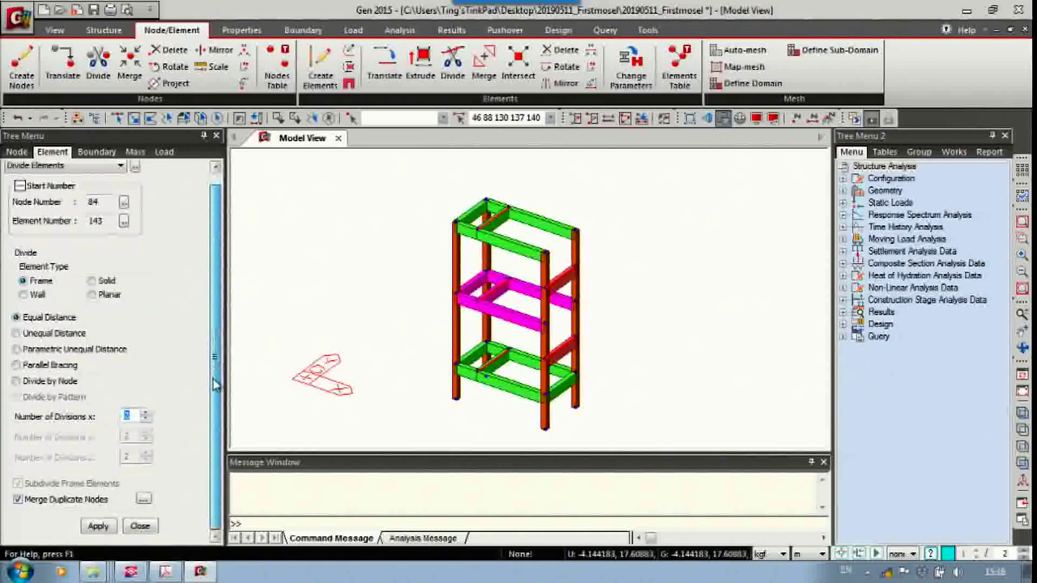
click(108, 526)
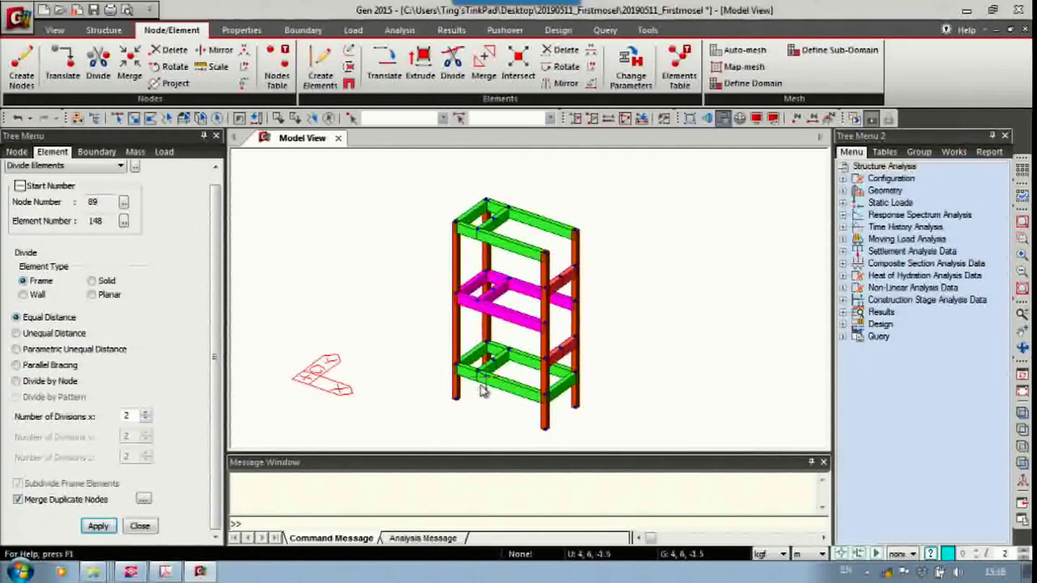
Select the divided landing beams at both half-levels and set Extrude Elements to make plates from line elements with 0.1500 m thickness.
ctrl+middle_drag(356, 374, 393, 373)
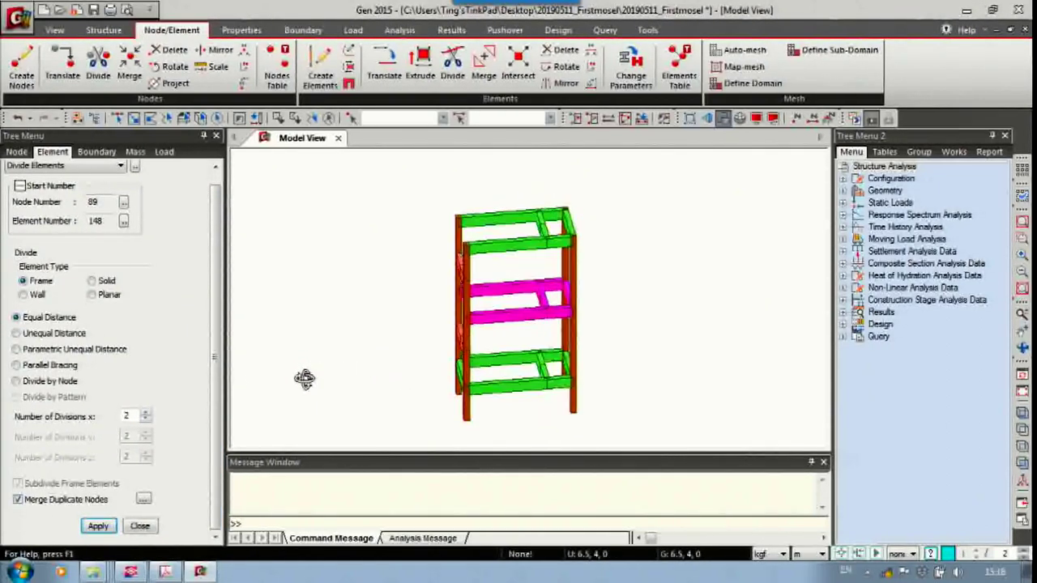
ctrl+middle_drag(660, 300, 431, 319)
scroll(484, 319, up, 2)
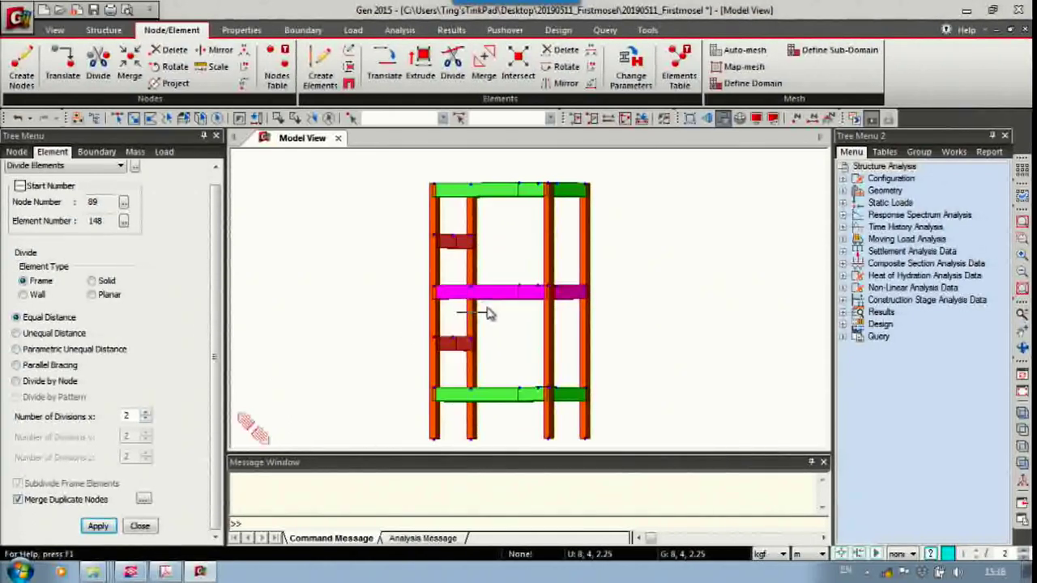
click(136, 119)
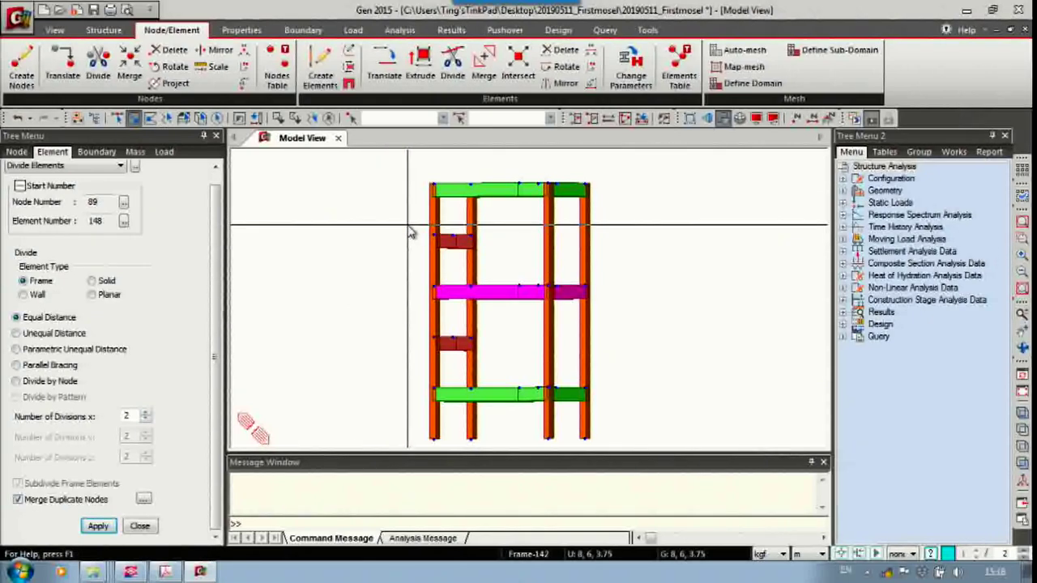
drag(406, 322, 440, 337)
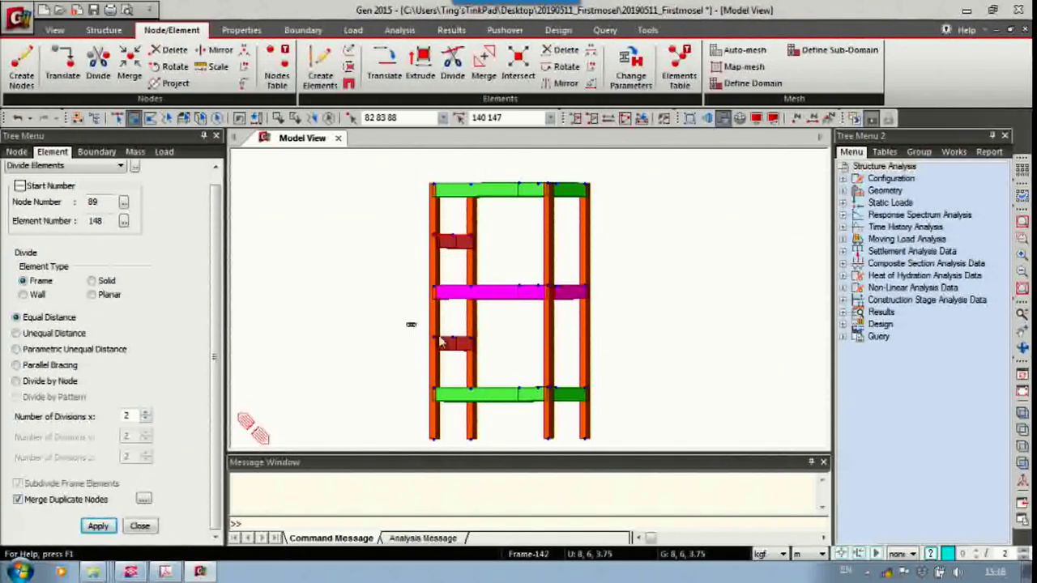
drag(492, 360, 492, 360)
ctrl+middle_drag(521, 364, 578, 338)
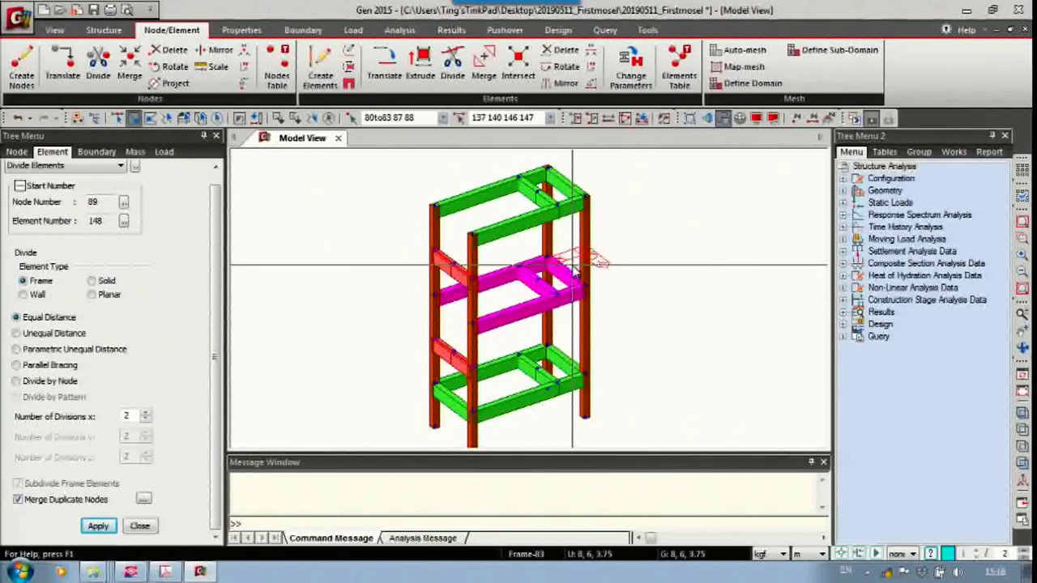
click(420, 69)
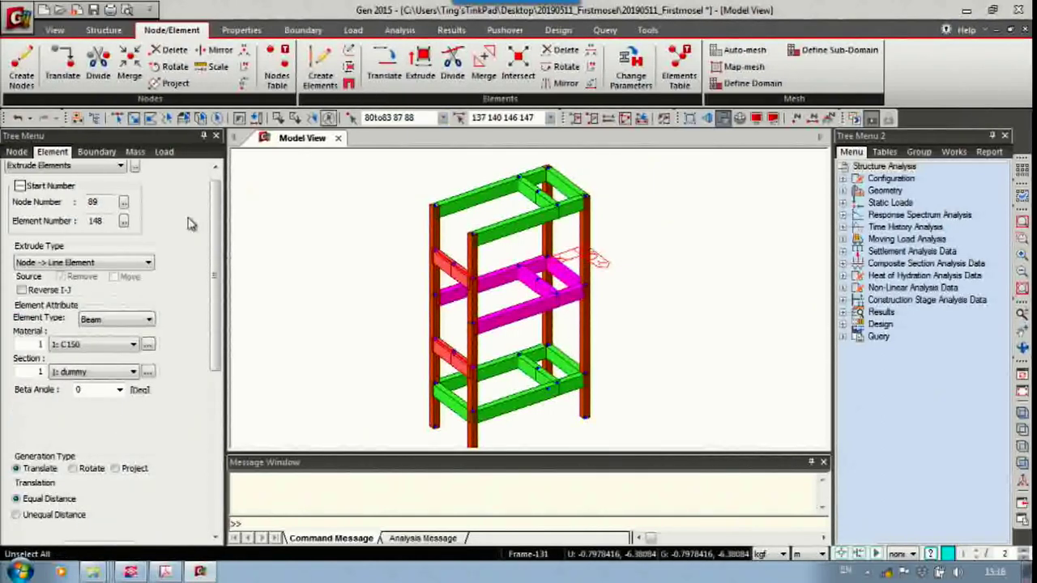
click(95, 264)
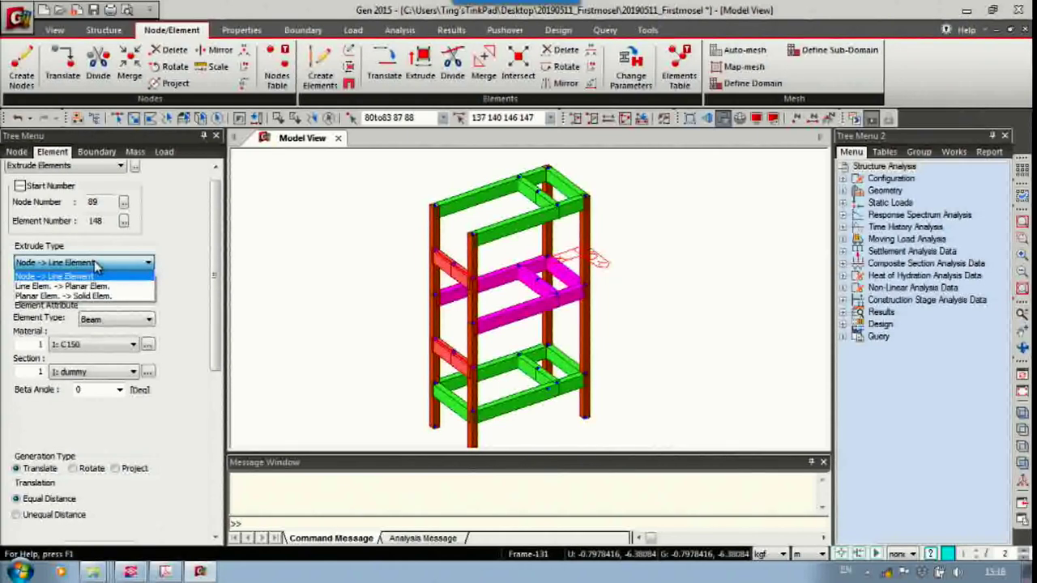
click(108, 287)
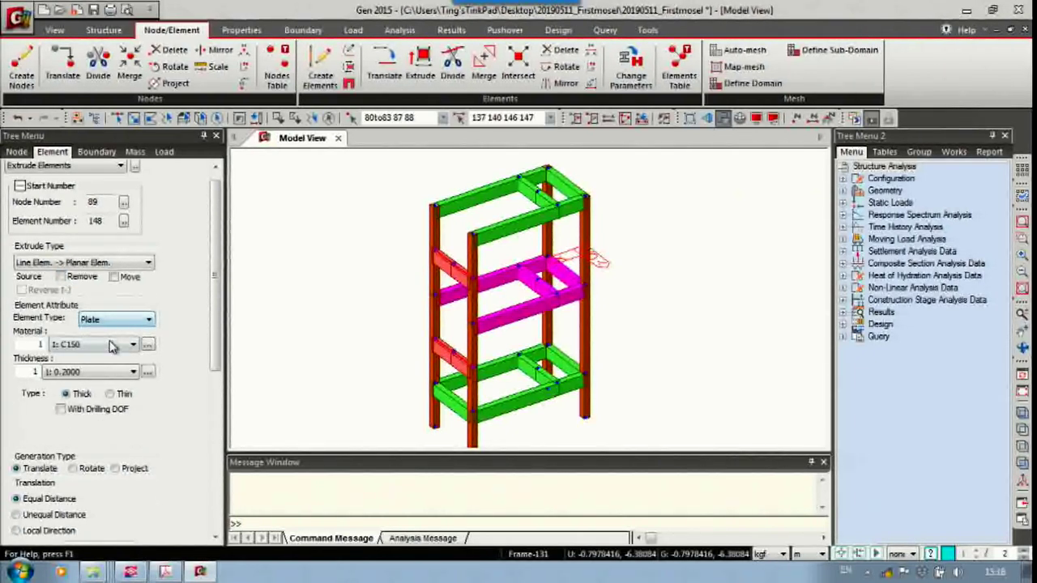
click(86, 375)
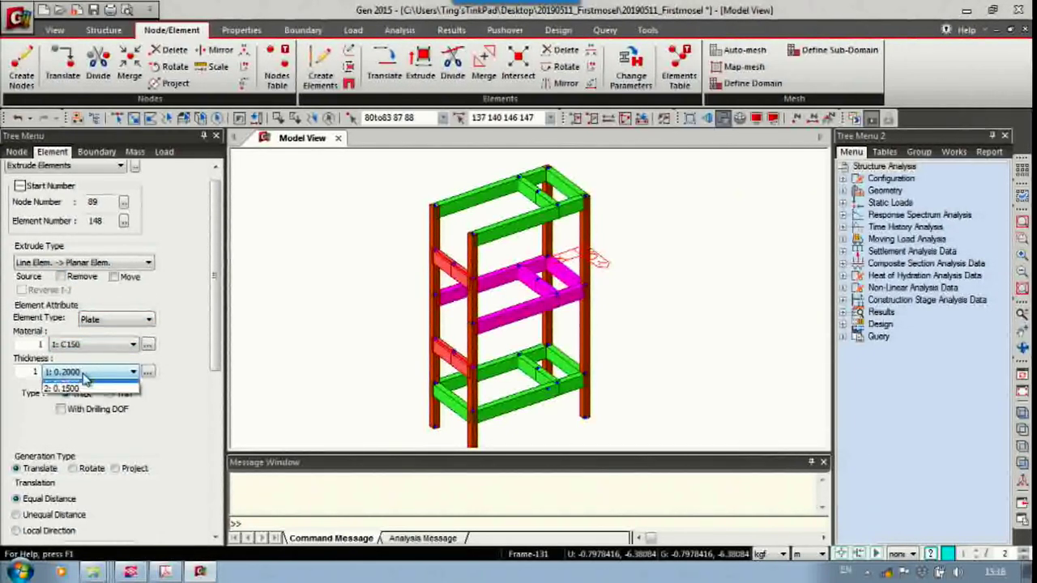
click(90, 396)
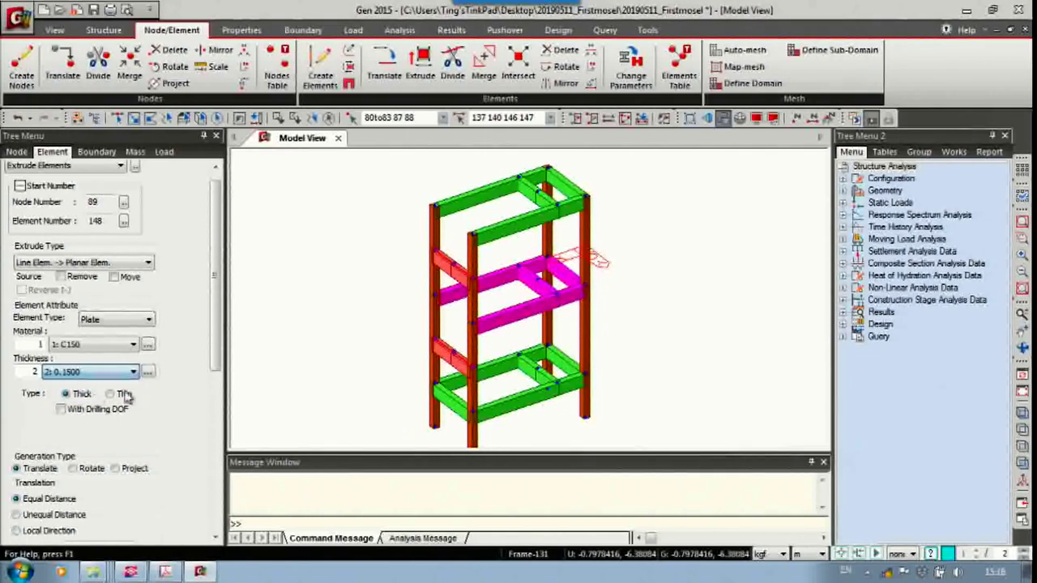
Extrude the selected landing beams along the x axis with an unequal distance of -1.5 m to form the landing plates.
scroll(213, 348, down, 4)
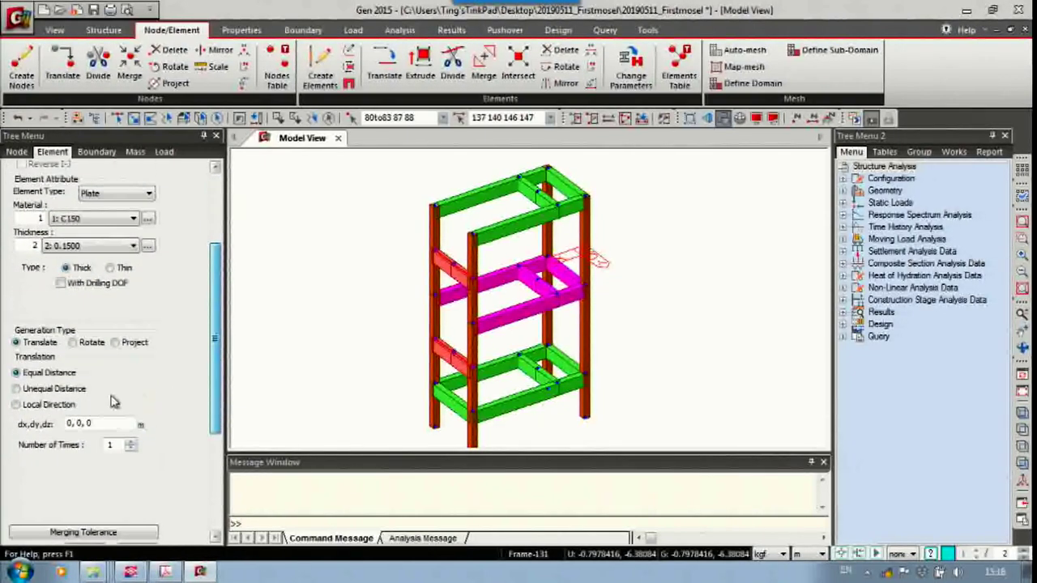
click(49, 389)
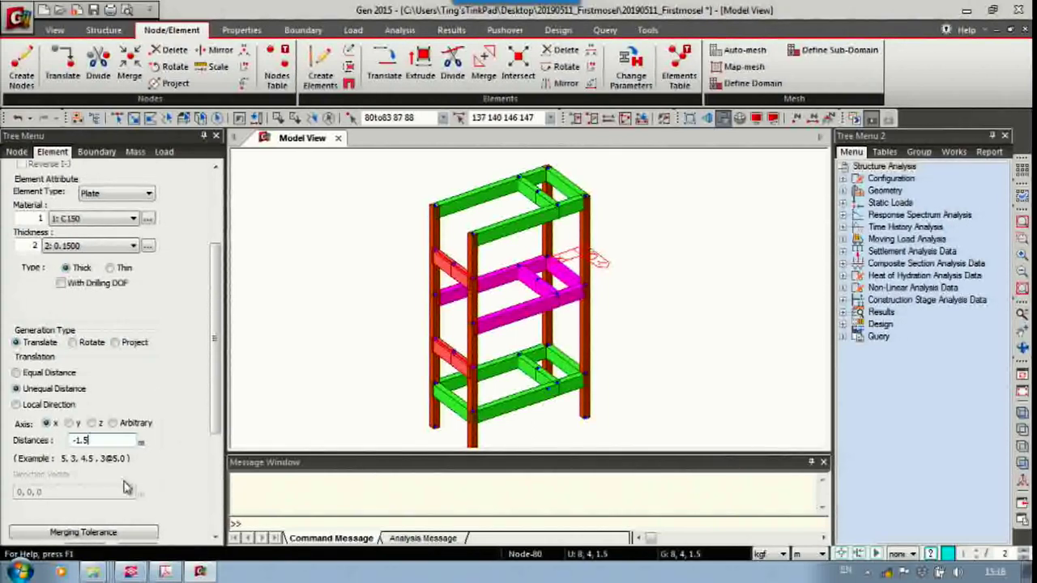
scroll(214, 441, down, 3)
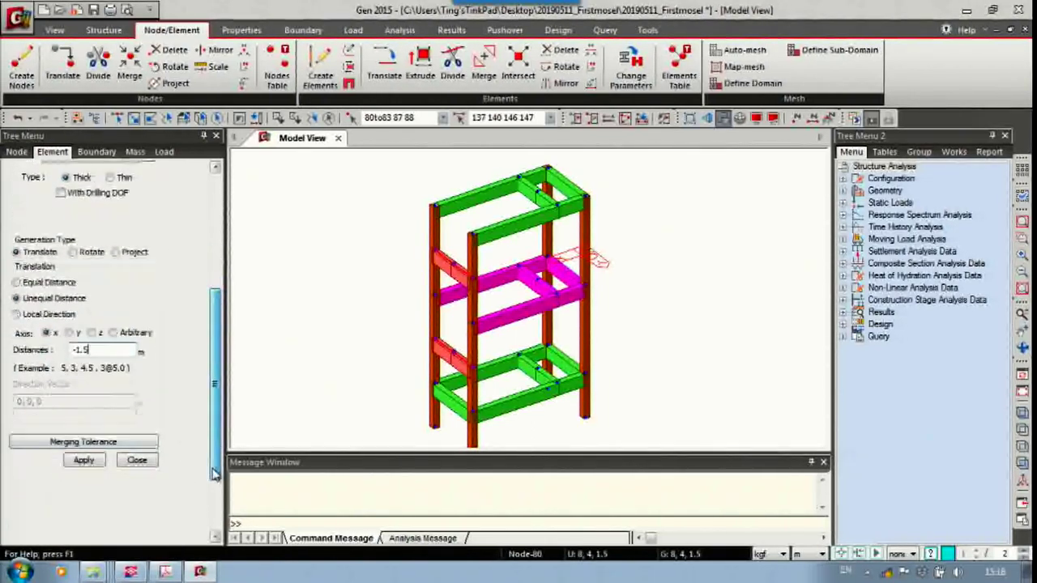
click(93, 461)
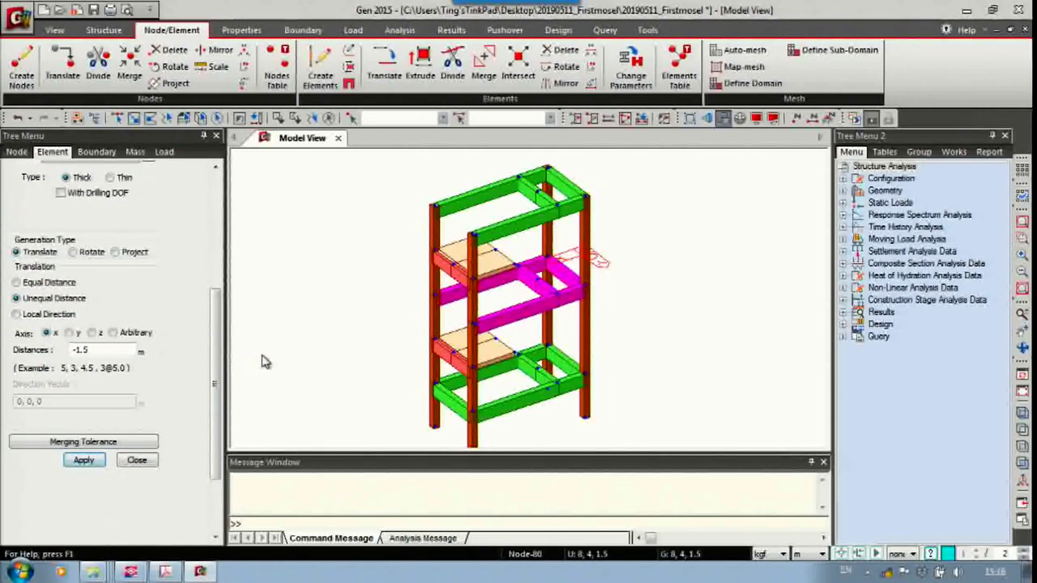
middle_drag(517, 318, 499, 348)
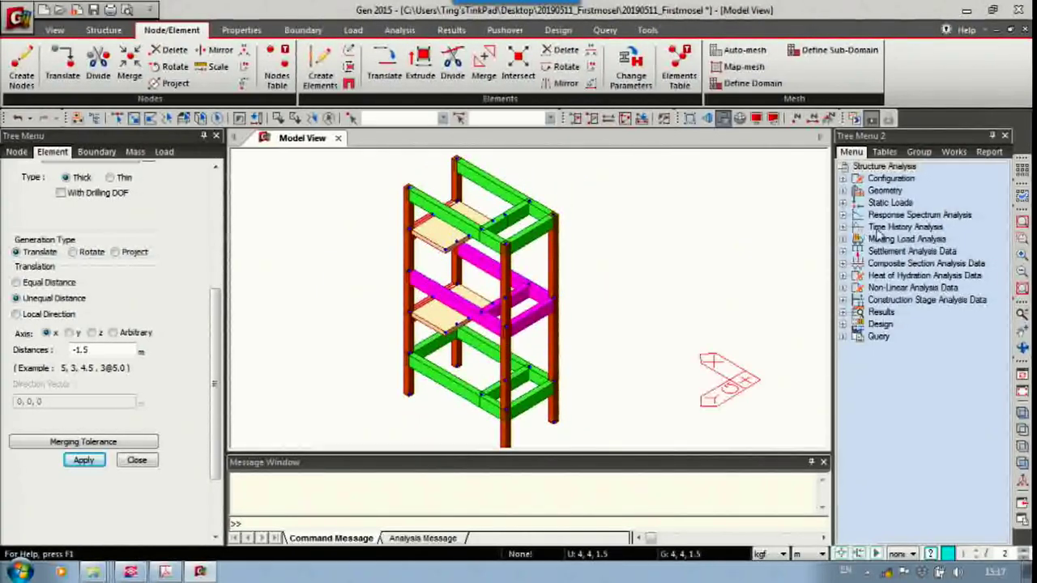
Display the floor plan drawing stored as Dimension 1 in the model view.
click(955, 152)
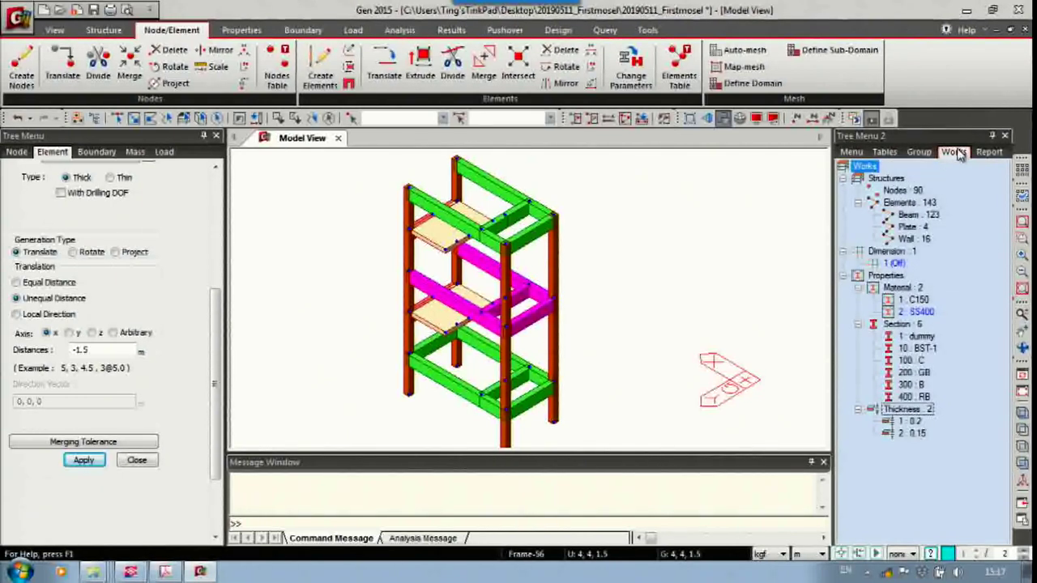
click(885, 152)
click(919, 153)
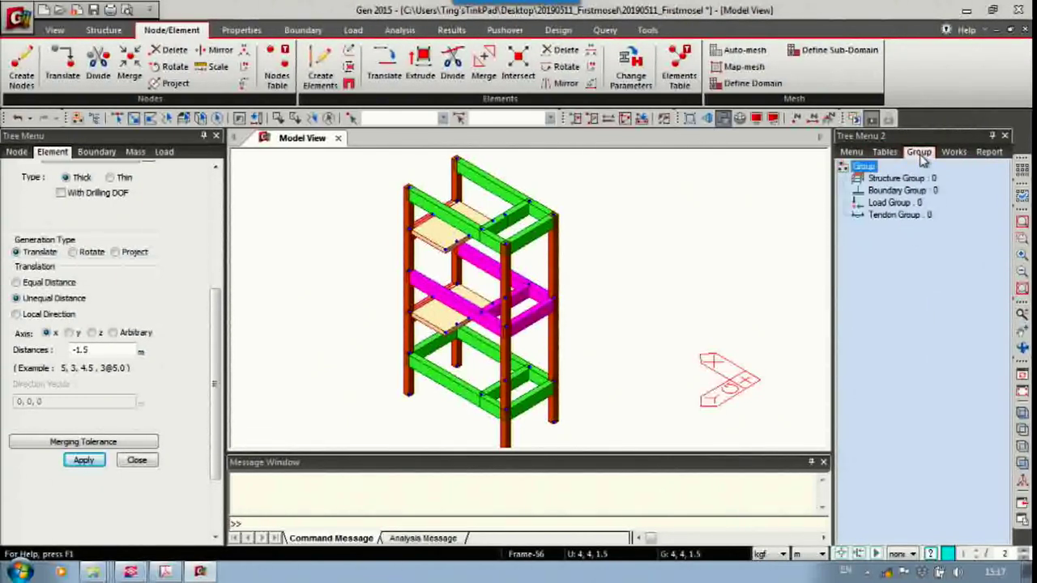
click(954, 154)
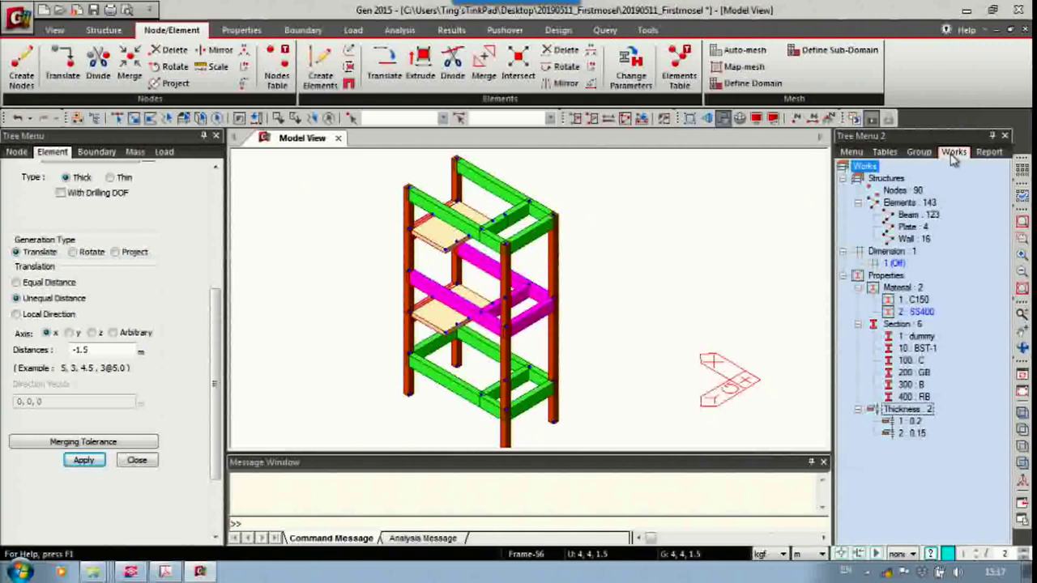
right_click(897, 267)
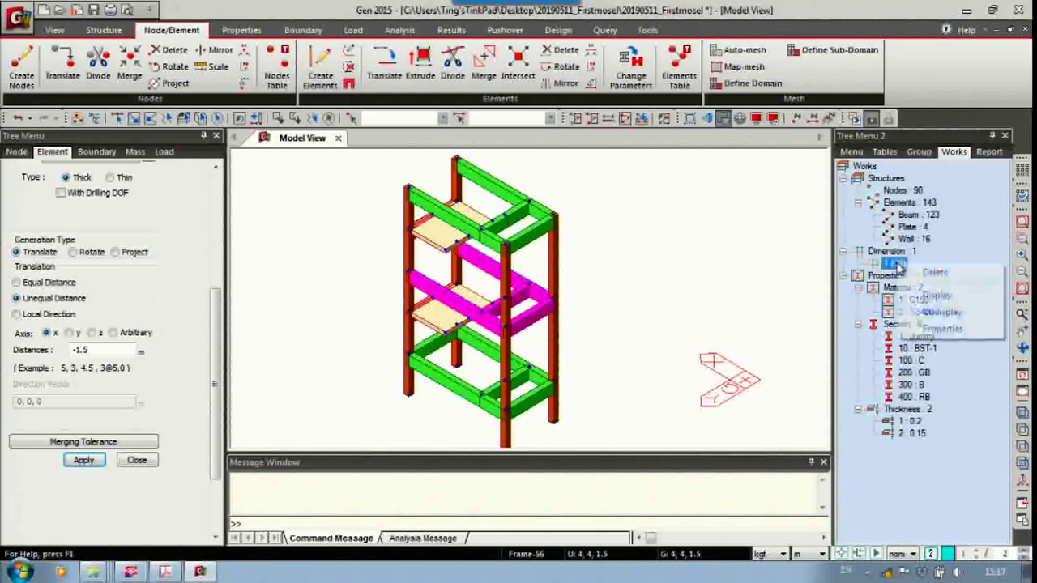
click(937, 296)
Set Create Elements to thick 4-node plates with material C150 and 0.1500 m thickness.
mouse_move(583, 320)
middle_down()
mouse_move(580, 297)
mouse_move(547, 322)
mouse_move(616, 320)
middle_up()
scroll(551, 316, up, 5)
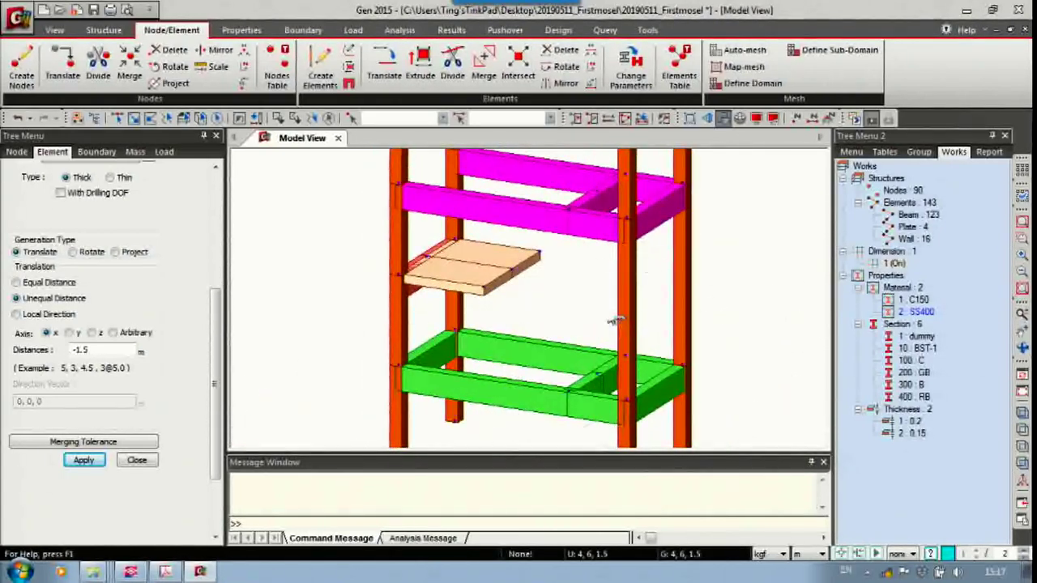
click(320, 76)
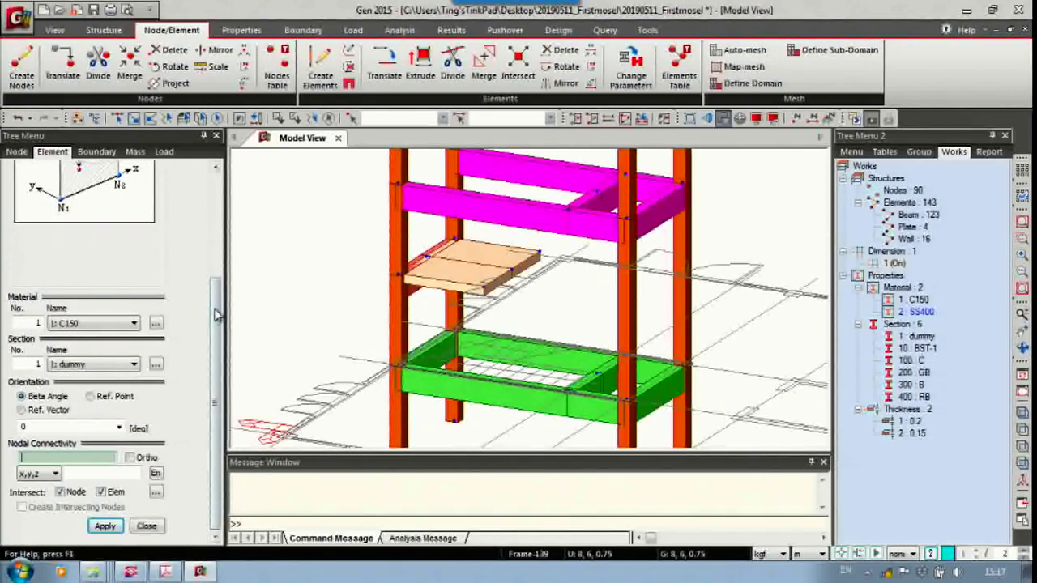
drag(217, 314, 217, 208)
click(125, 261)
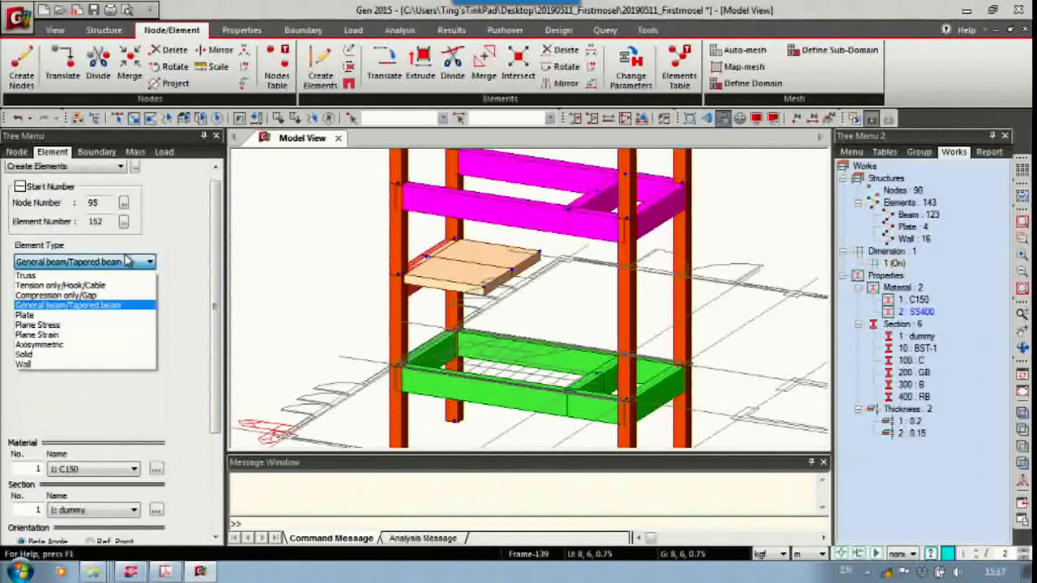
click(87, 316)
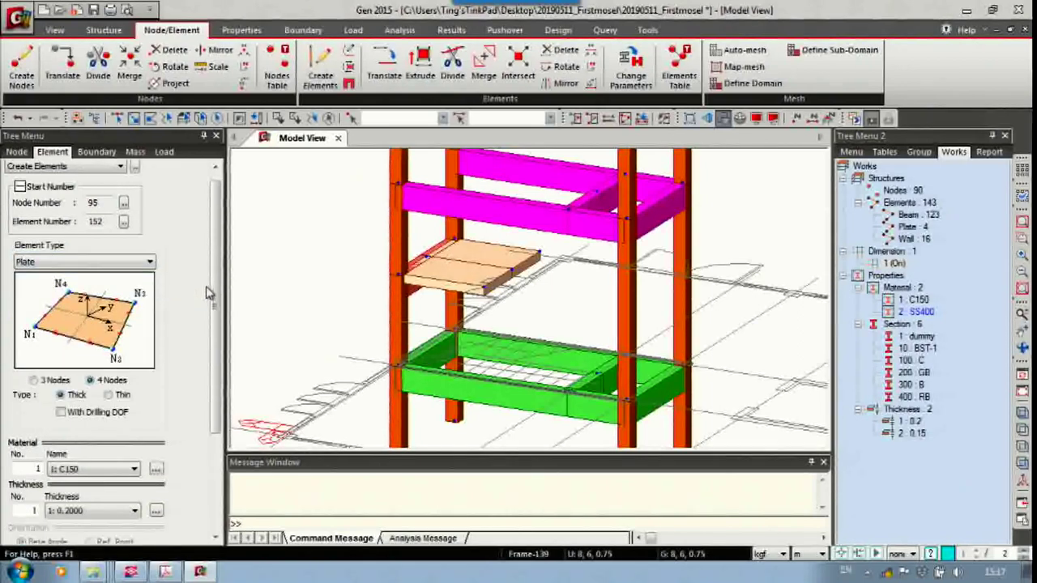
scroll(217, 314, down, 2)
drag(216, 313, 206, 395)
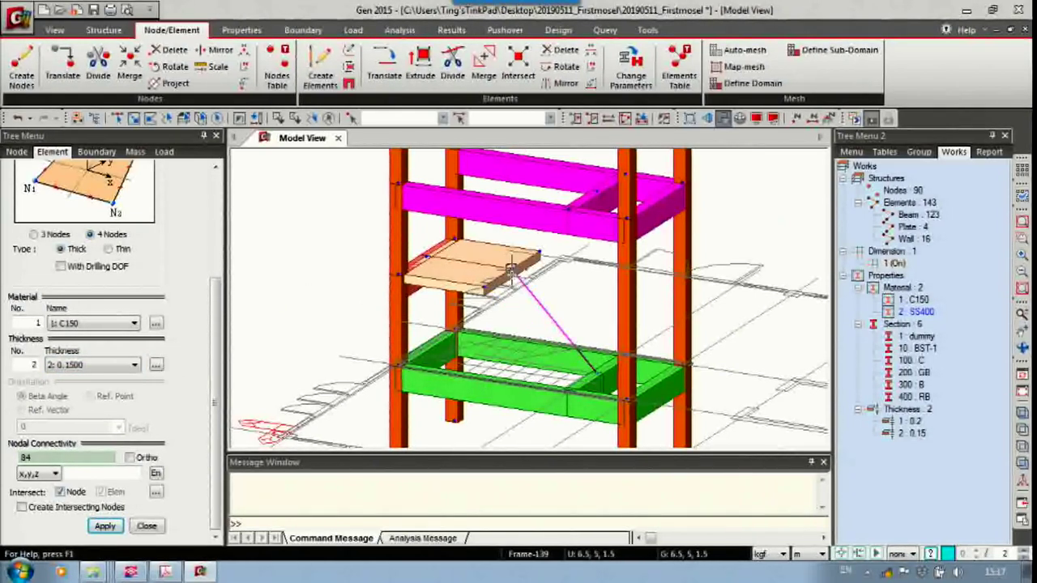
Create plates for the three lower stair flights, connecting the landings' free edges with the divided cross beams on the lowest and middle floors.
ctrl+middle_drag(551, 360, 535, 291)
click(503, 316)
click(574, 207)
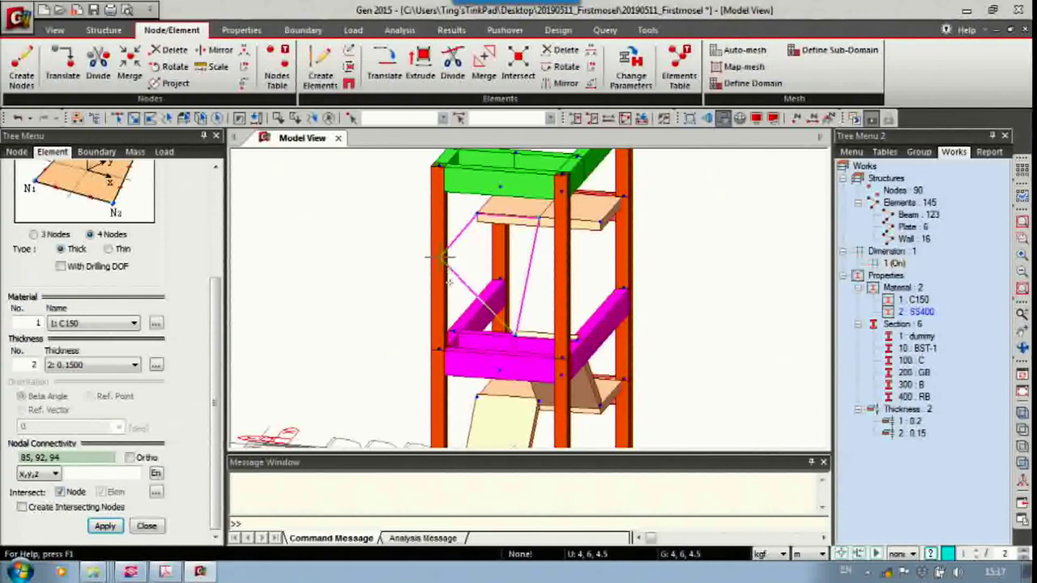
click(453, 328)
Create the top stair flight's plate between the upper landing's free edge and the top floor's divided cross beam.
ctrl+middle_drag(499, 321, 722, 332)
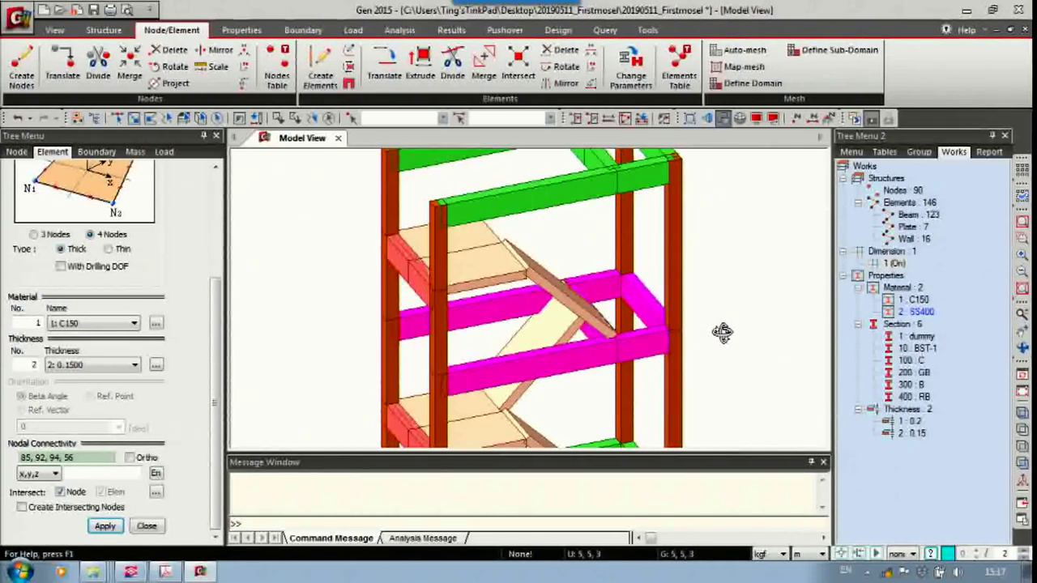
ctrl+middle_drag(581, 317, 502, 360)
middle_drag(498, 211, 514, 242)
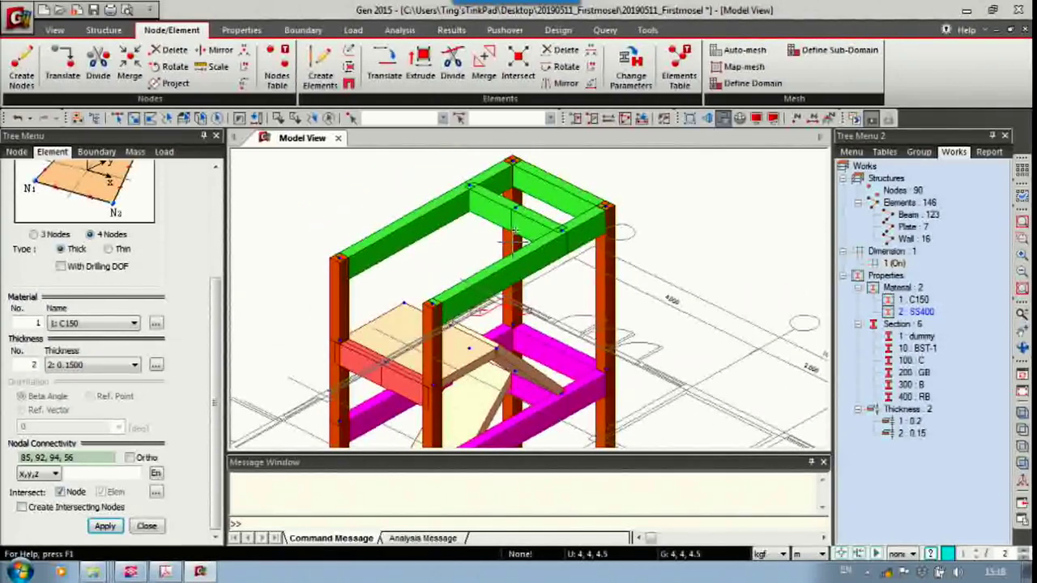
click(514, 210)
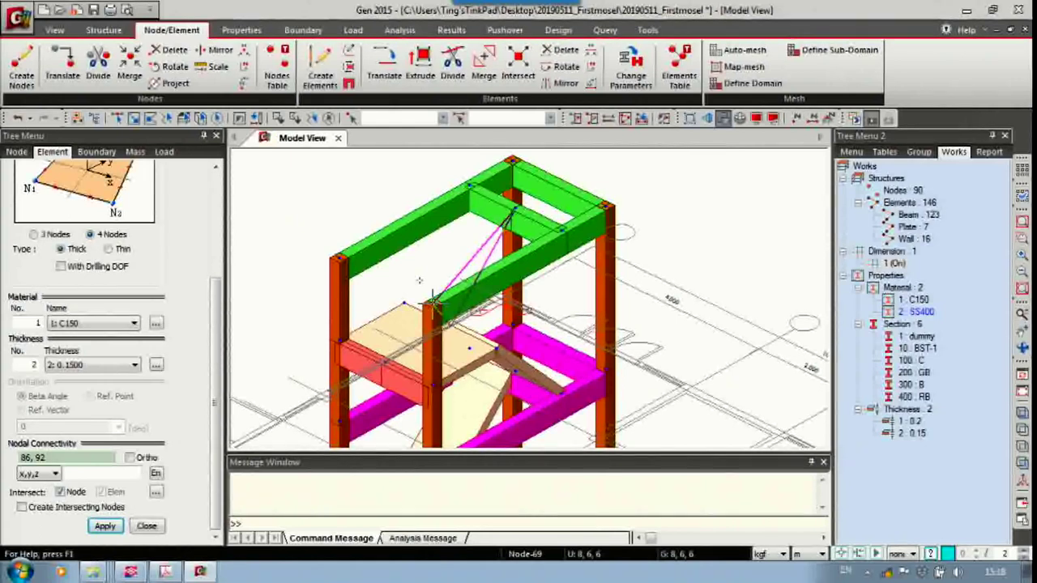
key(Escape)
click(470, 184)
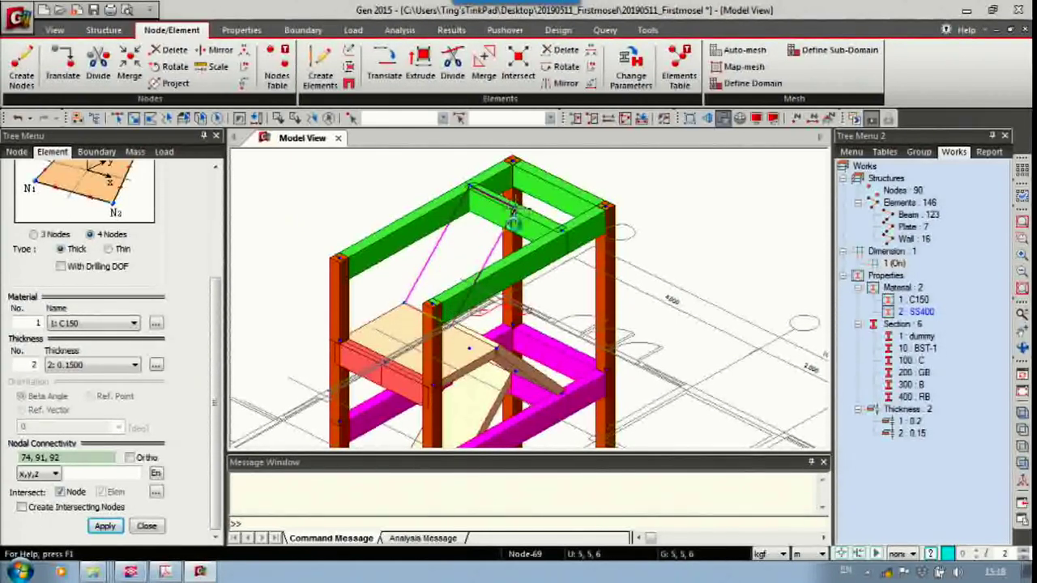
click(514, 217)
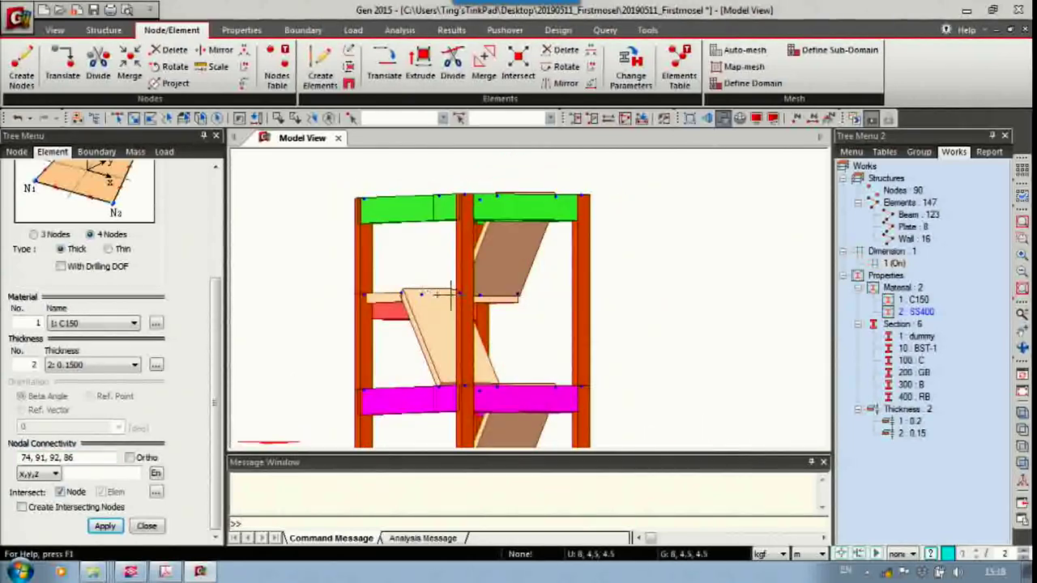
click(146, 525)
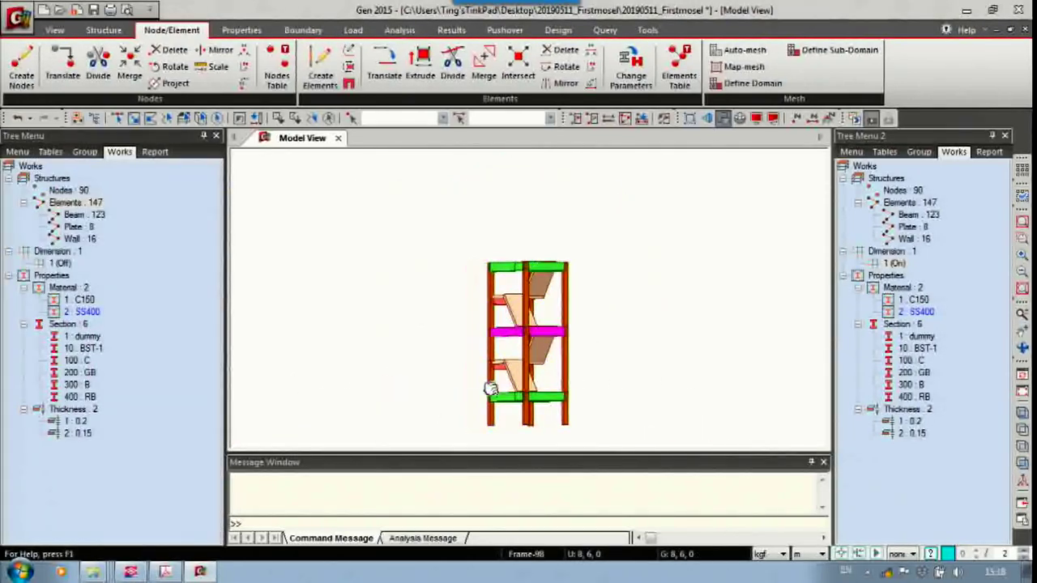
Show the whole building again and examine the finished stairs within the frame.
key(ctrl+a)
ctrl+middle_drag(580, 350, 562, 312)
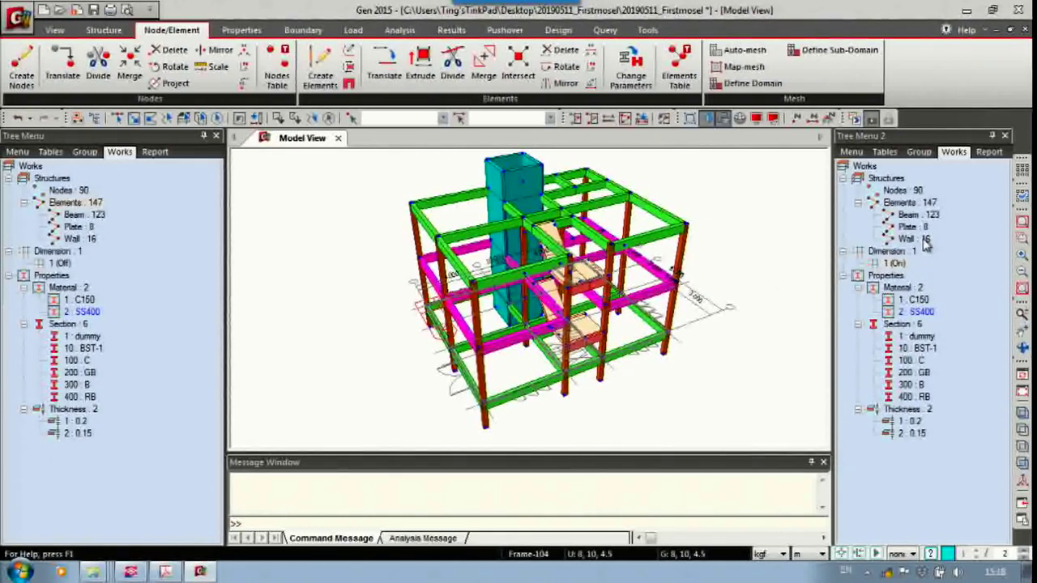
ctrl+middle_drag(582, 305, 584, 299)
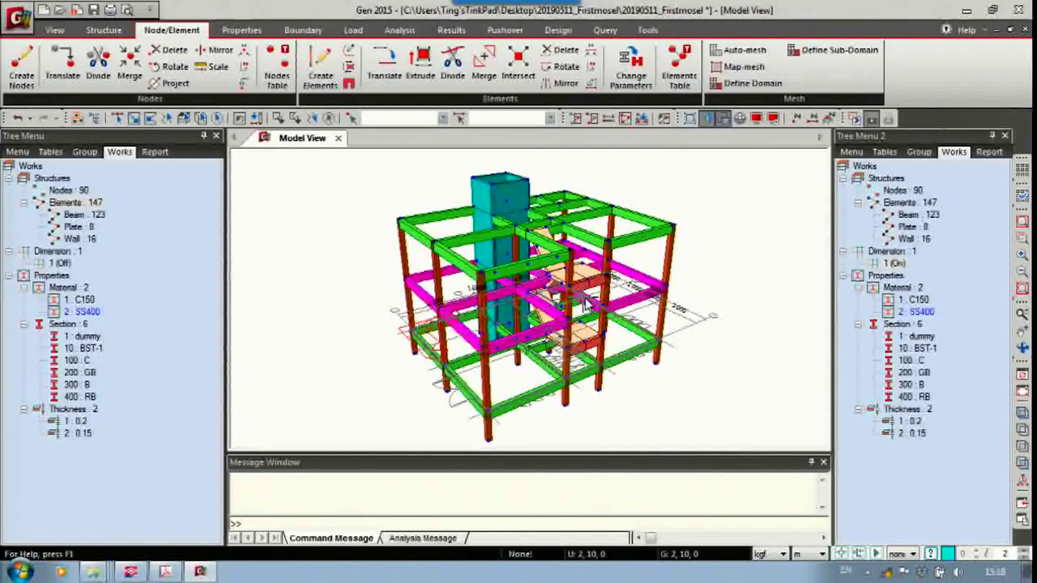
middle_drag(589, 292, 573, 293)
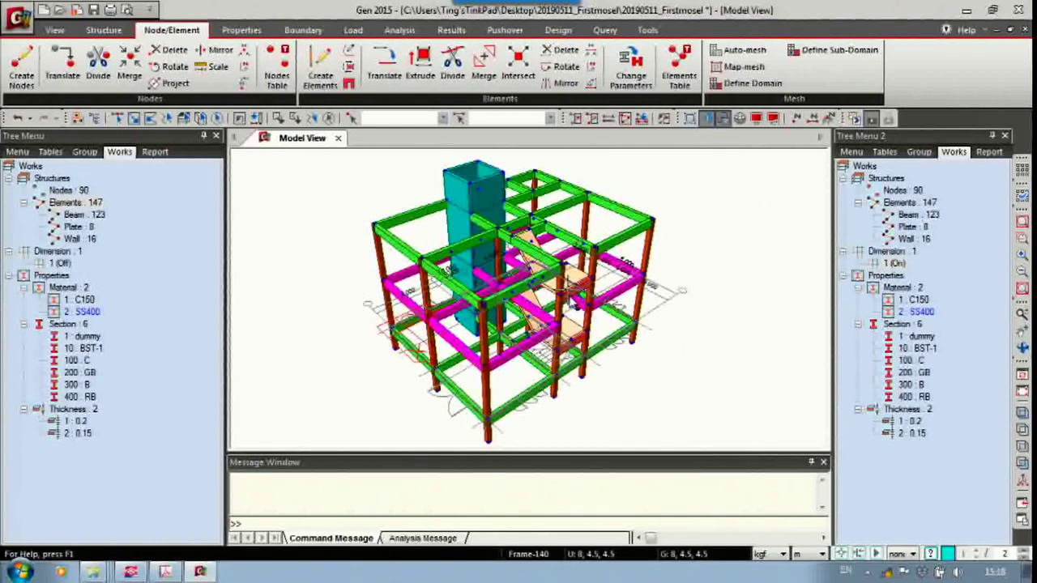
mouse_move(571, 301)
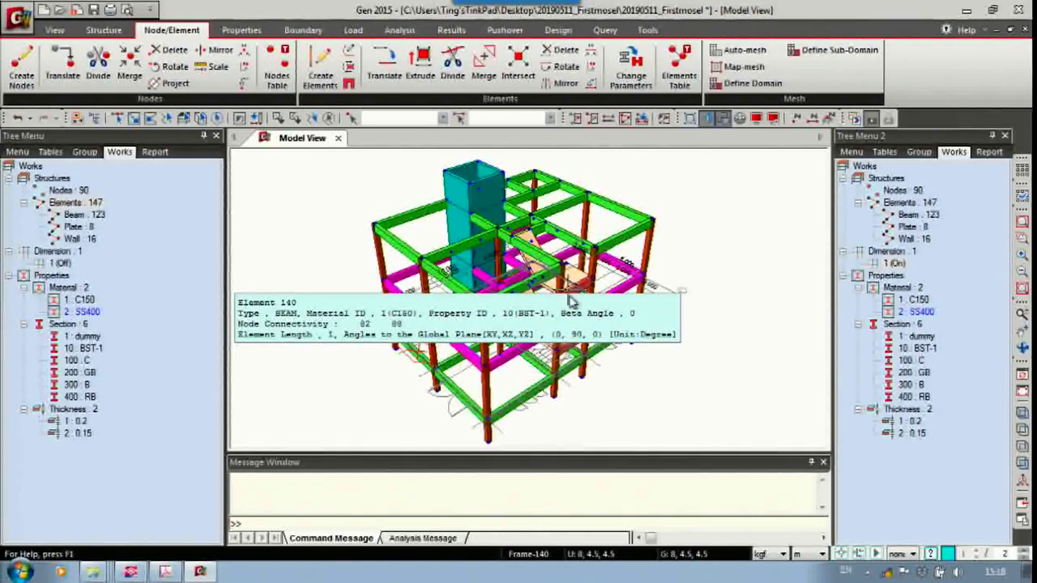
ctrl+middle_drag(572, 270, 554, 248)
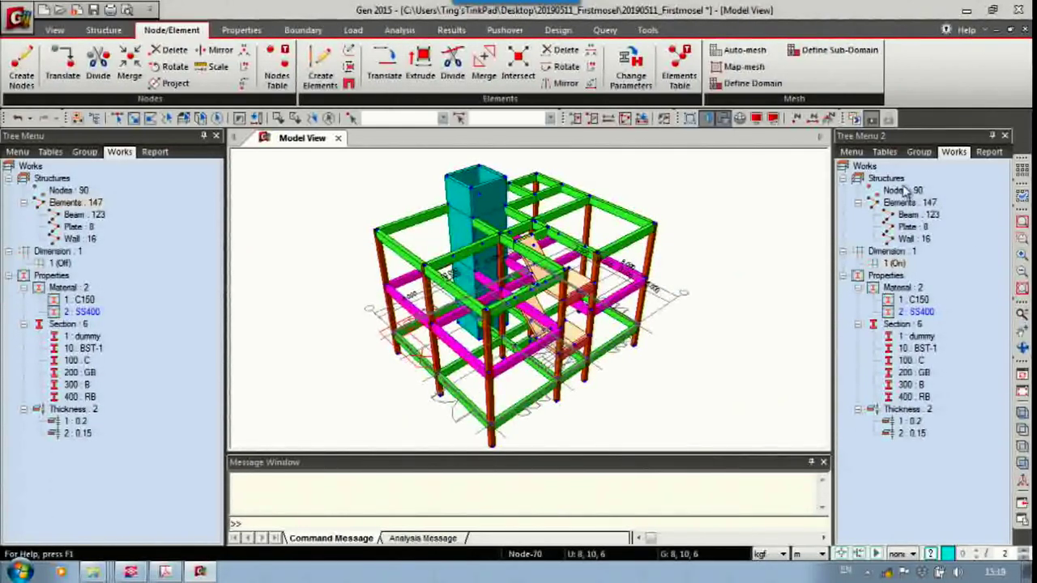
Hide the floor plan drawing and isolate all wall elements of the shaft.
click(906, 240)
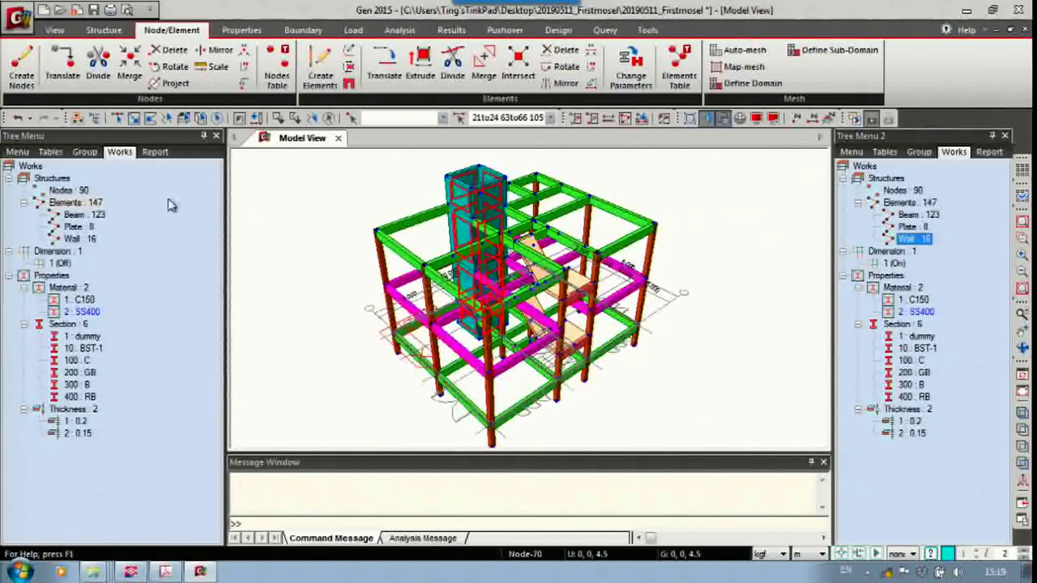
click(55, 263)
right_click(55, 263)
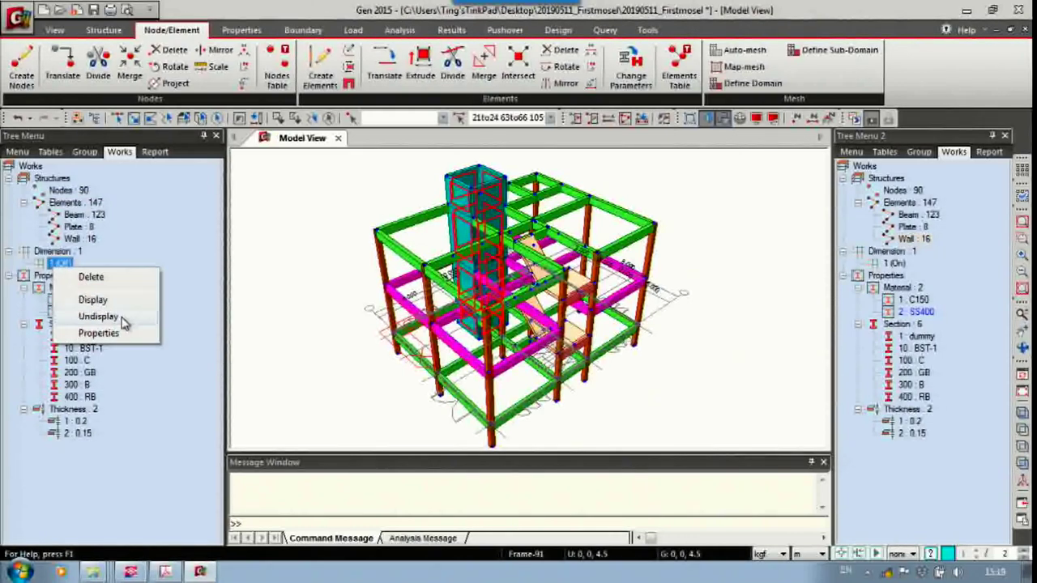
click(121, 315)
middle_drag(554, 319, 577, 320)
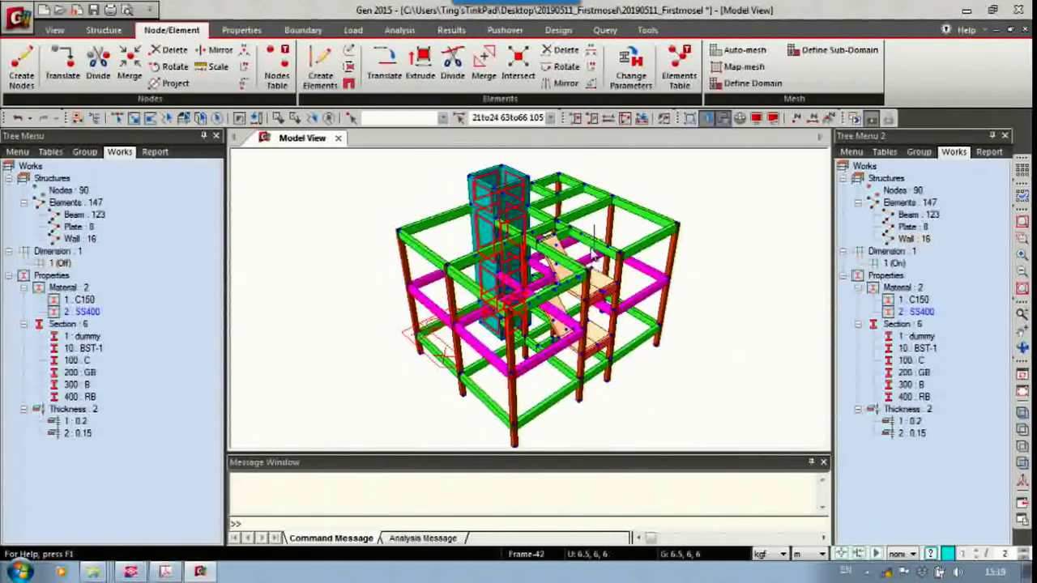
click(574, 124)
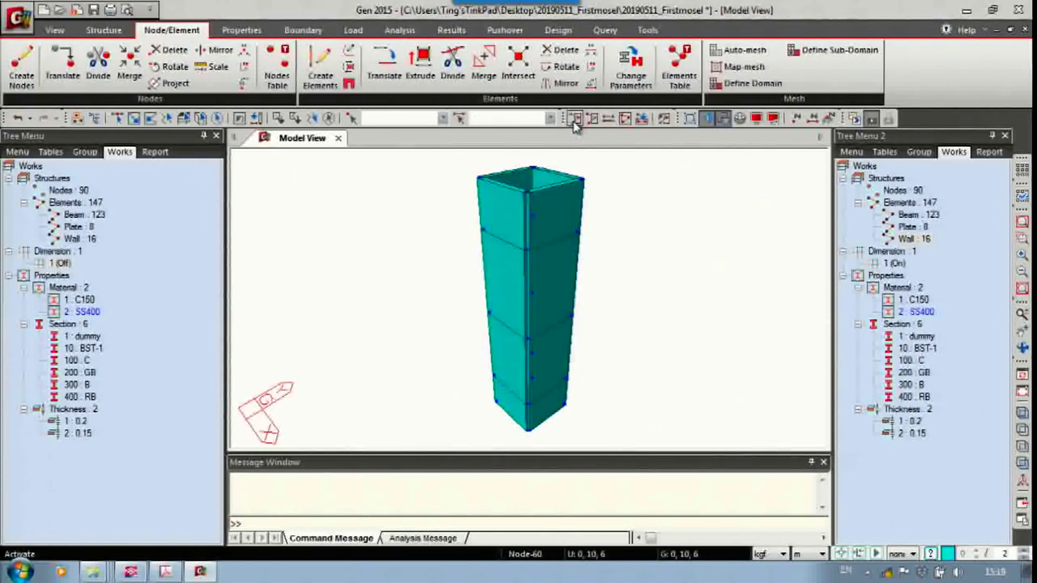
middle_drag(492, 285, 519, 299)
scroll(495, 261, down, 1)
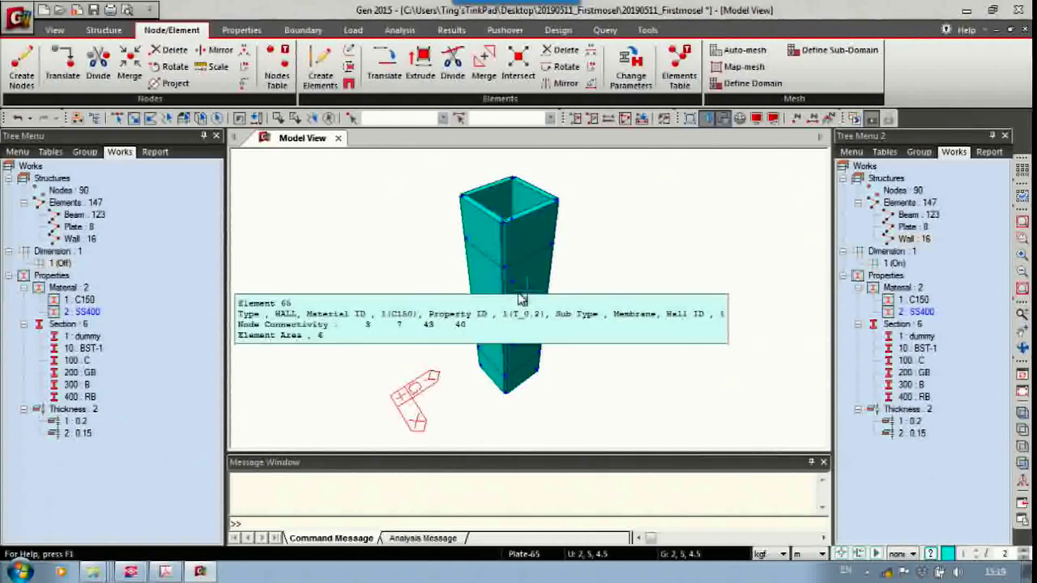
Display the floor plan drawing again beneath the isolated shaft and look at how its walls sit on the plan.
right_click(64, 265)
click(98, 300)
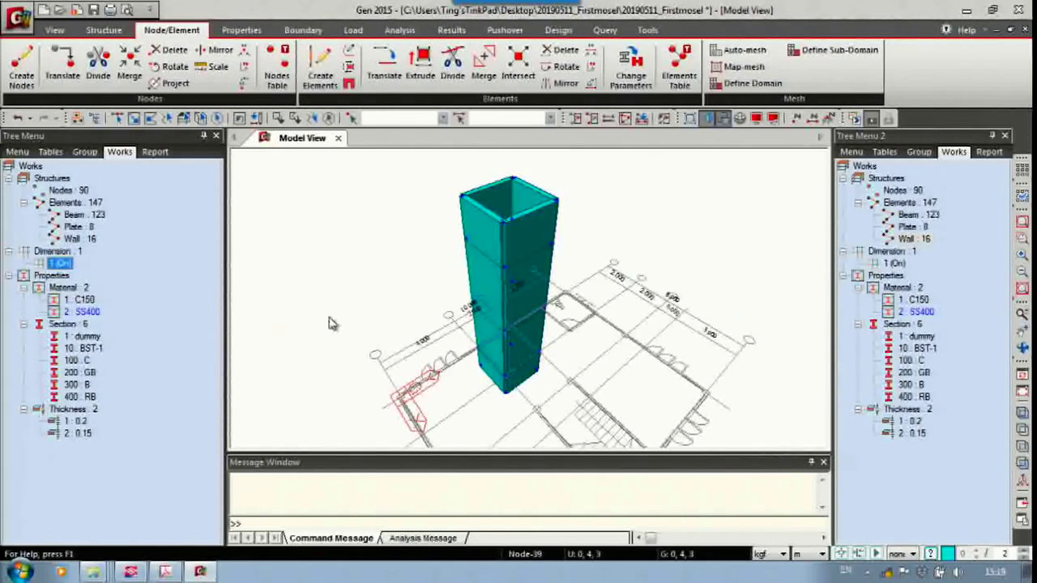
ctrl+middle_drag(500, 319, 503, 284)
mouse_move(541, 361)
middle_down()
mouse_move(549, 318)
mouse_move(567, 340)
mouse_move(515, 301)
mouse_move(512, 276)
mouse_move(518, 317)
mouse_move(535, 209)
middle_up()
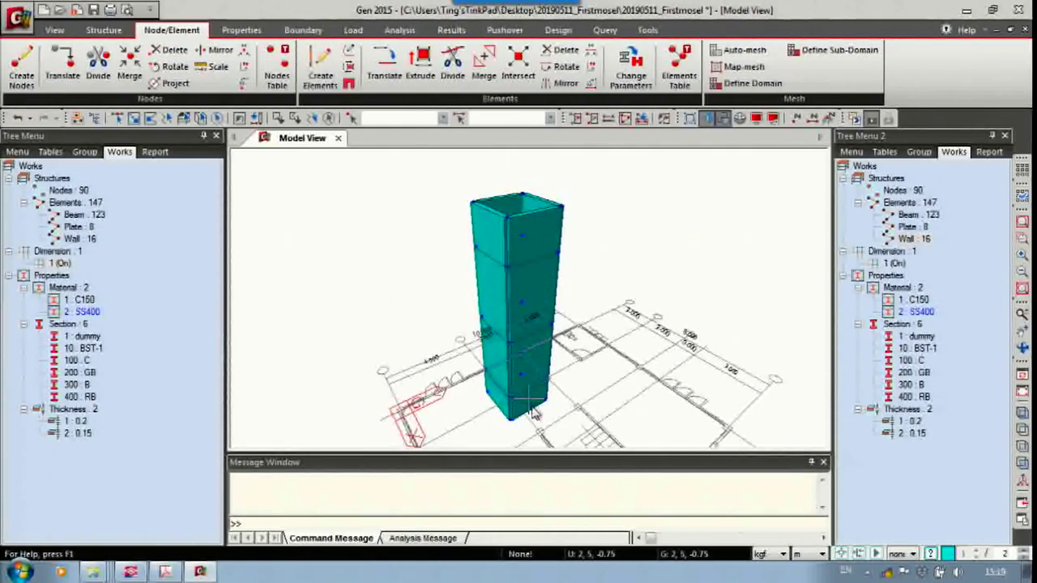
mouse_move(494, 318)
middle_down()
mouse_move(491, 308)
mouse_move(499, 316)
middle_up()
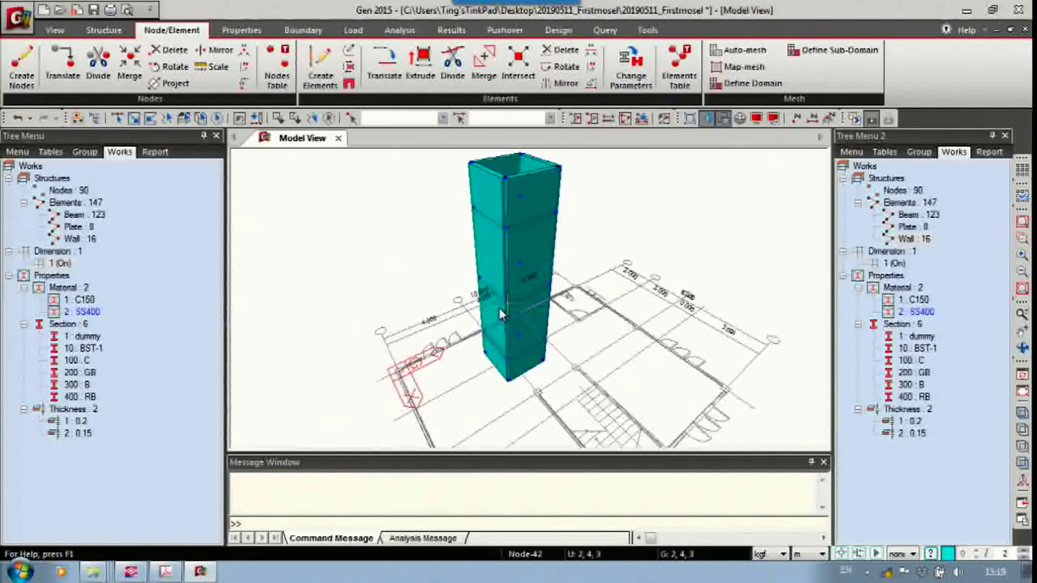
Select the shaft wall in the three-point plane through (2, 6, -1.5), (2, 4, -1.5) and (2, 4, 7.5), and isolate it.
click(182, 123)
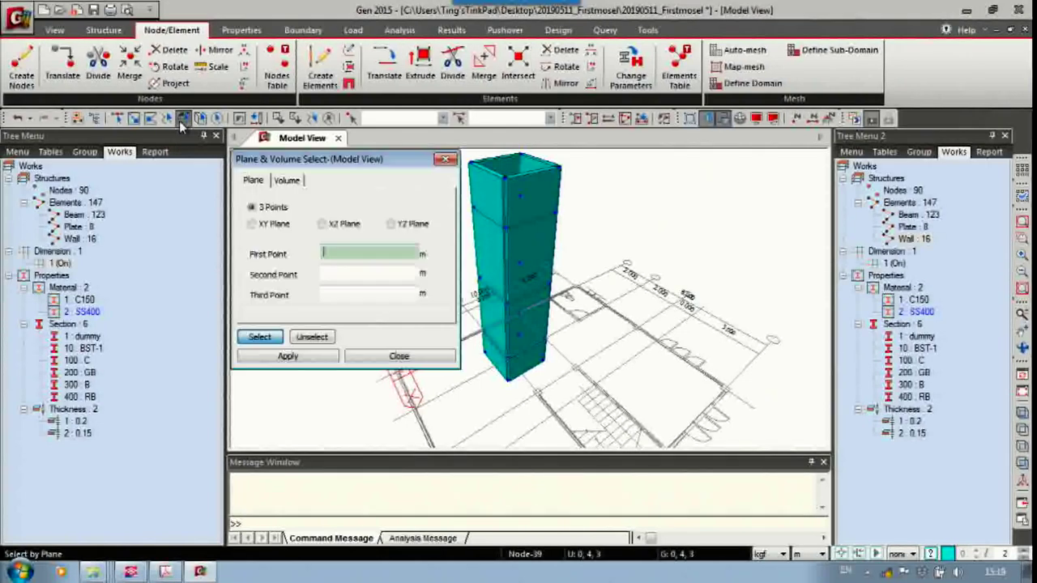
drag(283, 154, 112, 143)
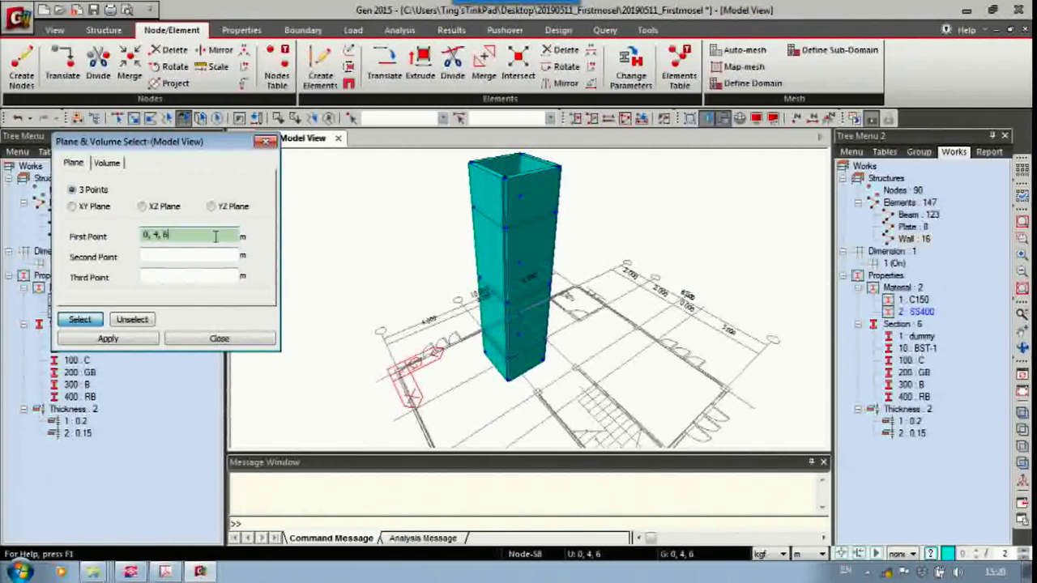
click(557, 362)
click(508, 377)
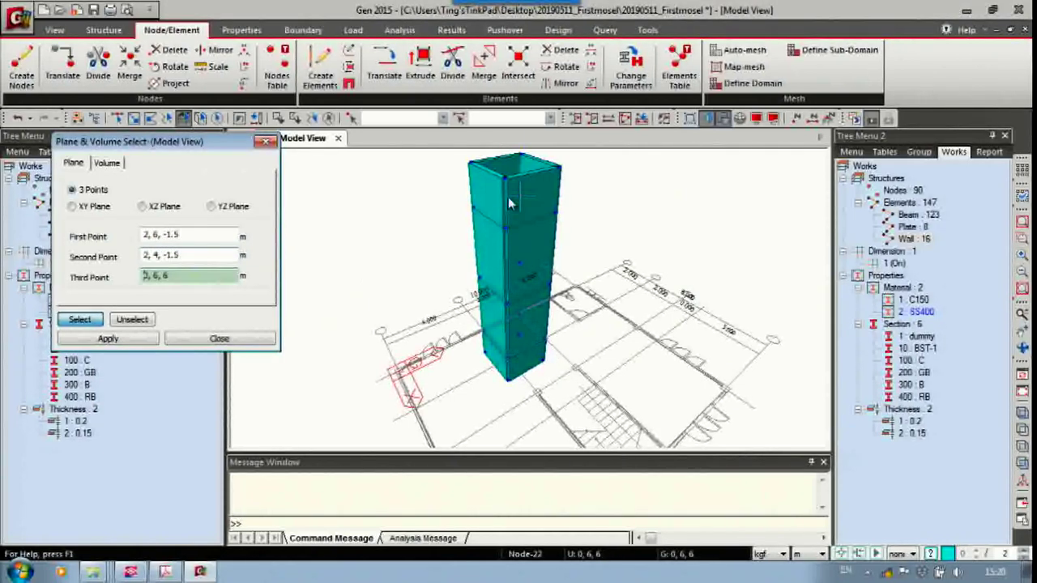
click(507, 175)
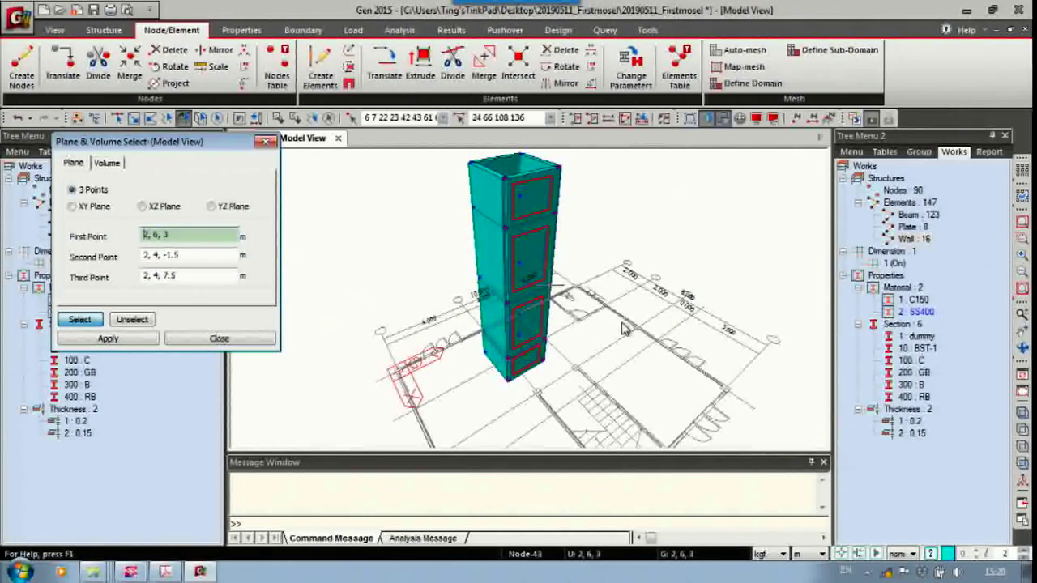
click(577, 118)
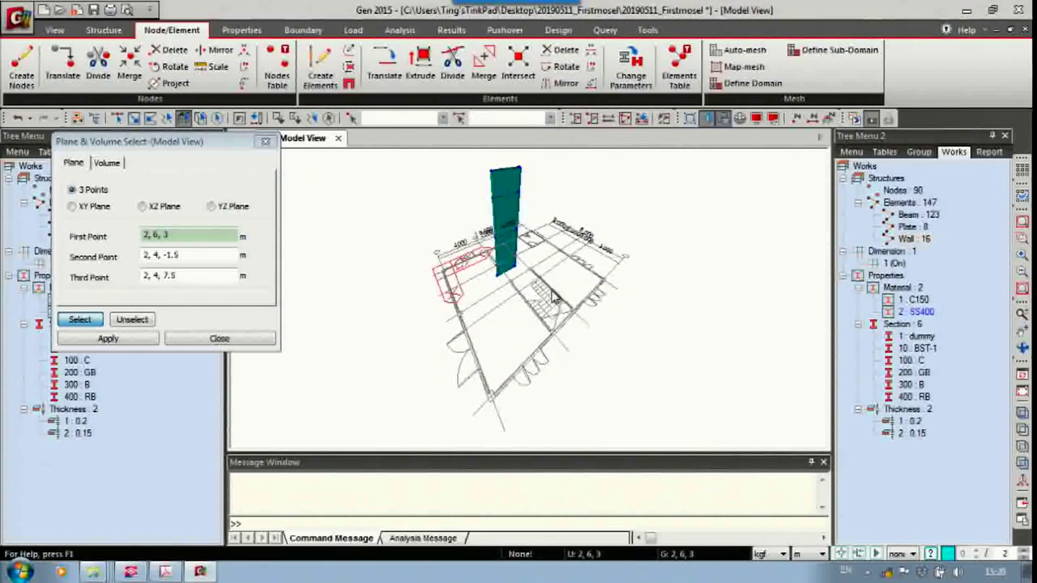
mouse_move(553, 294)
ctrl+middle_down()
mouse_move(515, 250)
mouse_move(557, 332)
ctrl+middle_up()
scroll(533, 288, up, 3)
click(264, 143)
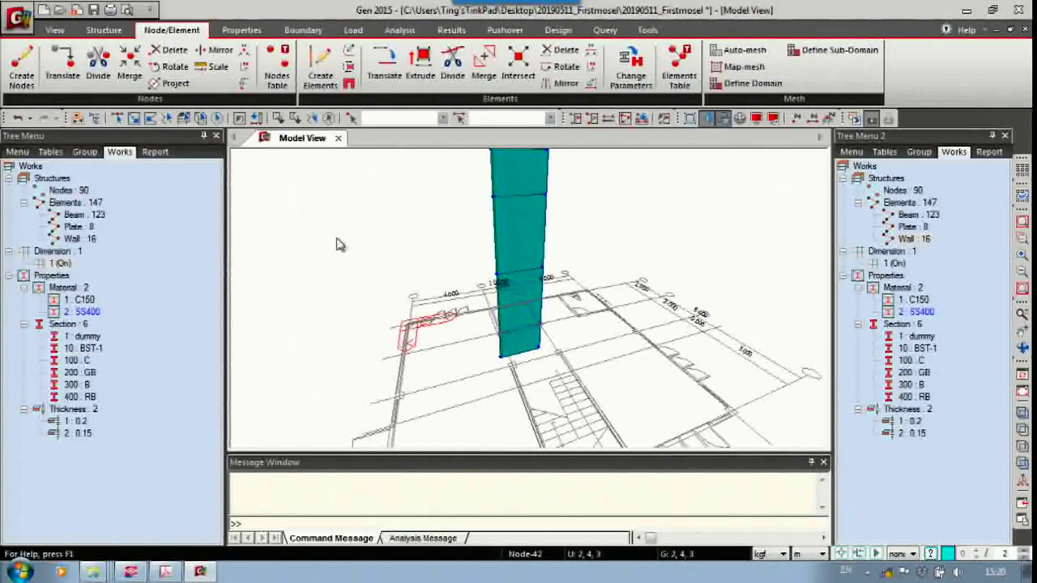
Capture the Node/Element ribbon showing the Wall Opening command with Snagit and circle the Node/Element heading in red.
ctrl+middle_drag(494, 284, 525, 284)
mouse_move(524, 313)
middle_down()
mouse_move(524, 294)
mouse_move(509, 310)
mouse_move(570, 323)
mouse_move(570, 315)
middle_up()
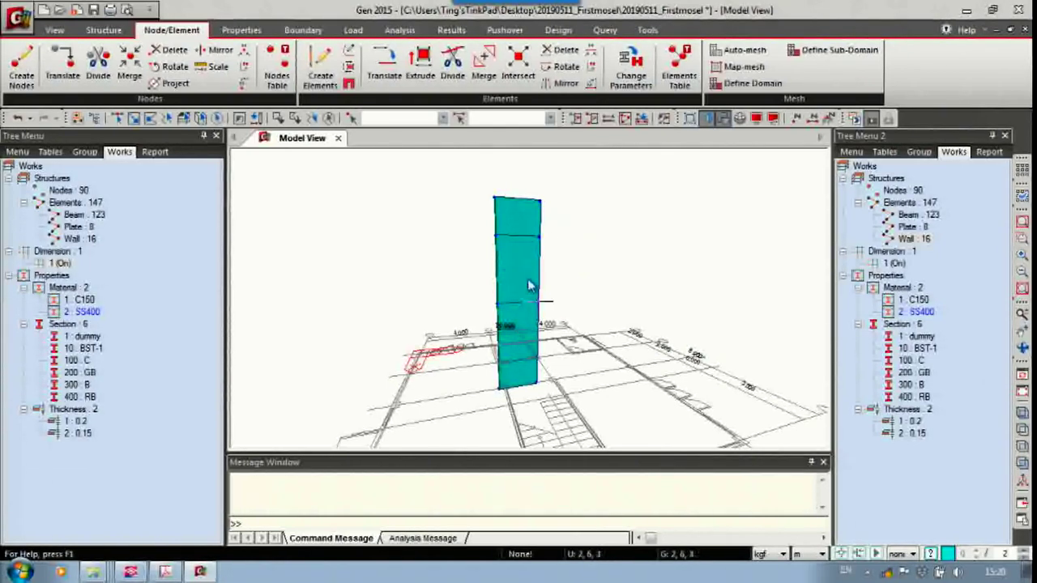
middle_drag(523, 263, 537, 332)
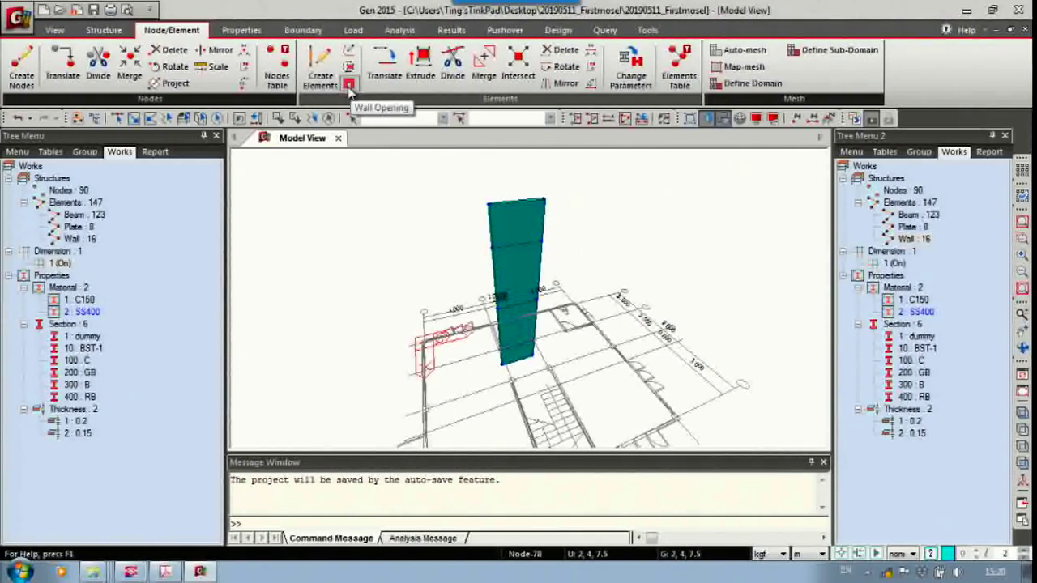
key(Print)
drag(199, 0, 693, 206)
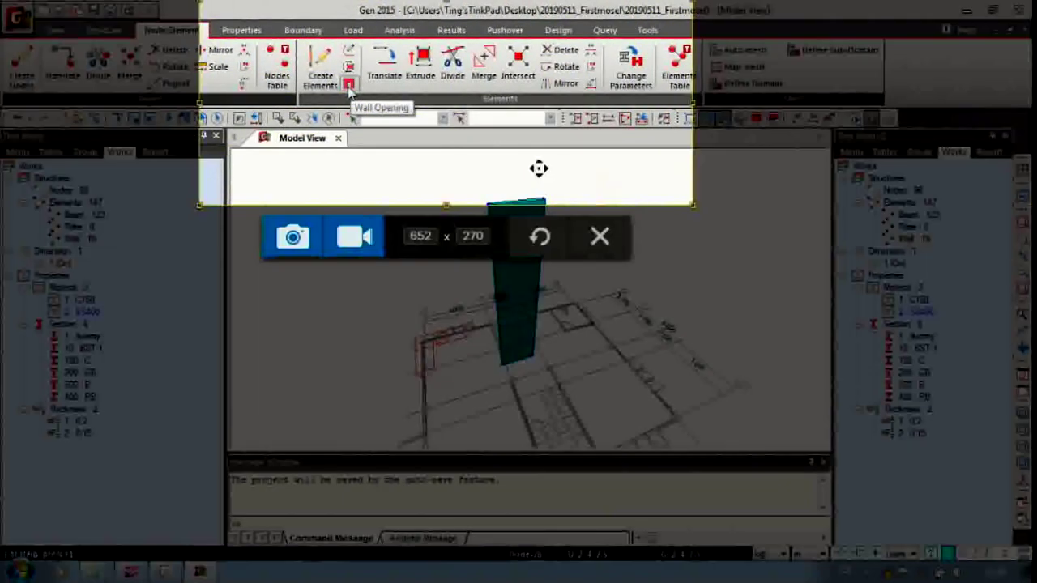
drag(199, 97, 123, 98)
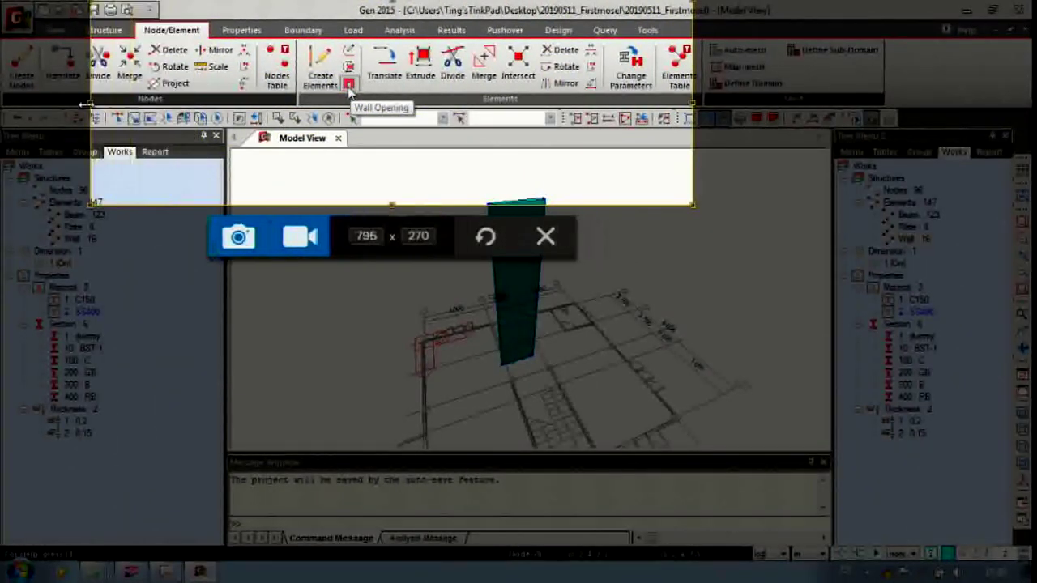
click(238, 235)
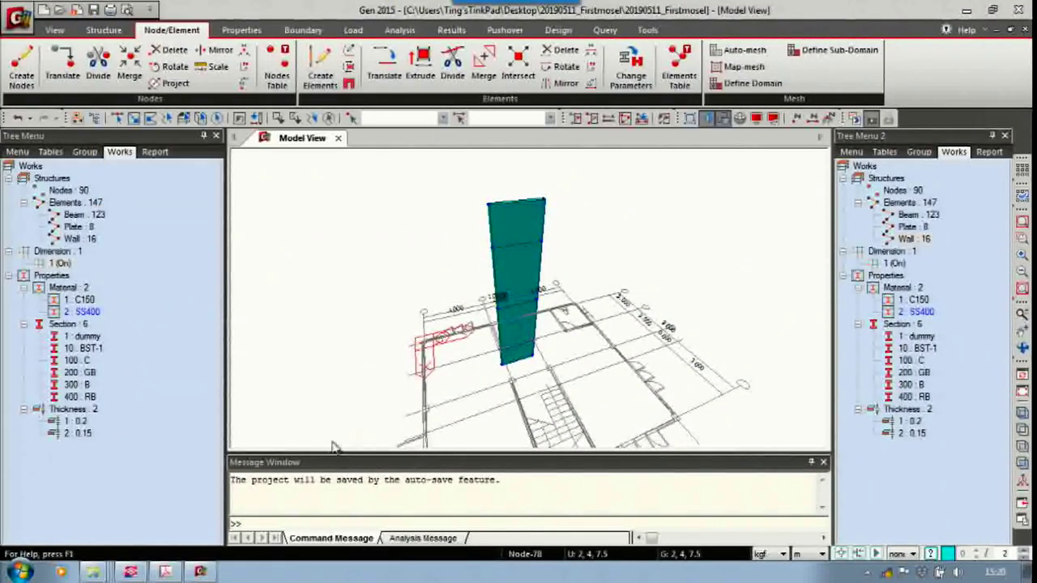
ctrl+scroll(316, 213, up, 5)
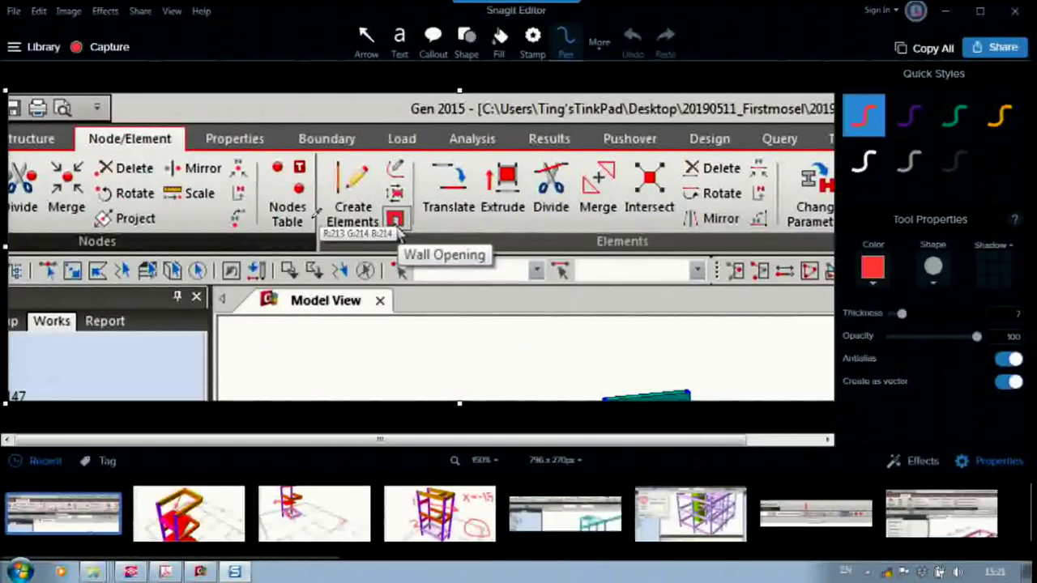
mouse_move(101, 105)
mouse_down()
mouse_move(79, 121)
mouse_move(121, 172)
mouse_move(174, 112)
mouse_move(121, 104)
mouse_up()
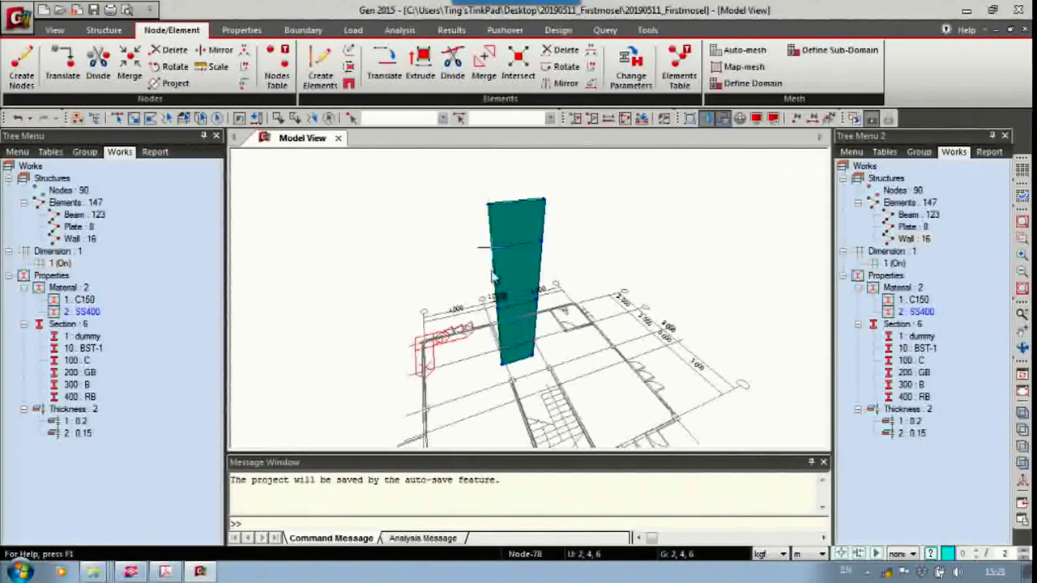
Set up a wall opening with direction Middle, dy 0 m, width 0.9 m and height 2.1 m.
ctrl+middle_drag(493, 278, 535, 261)
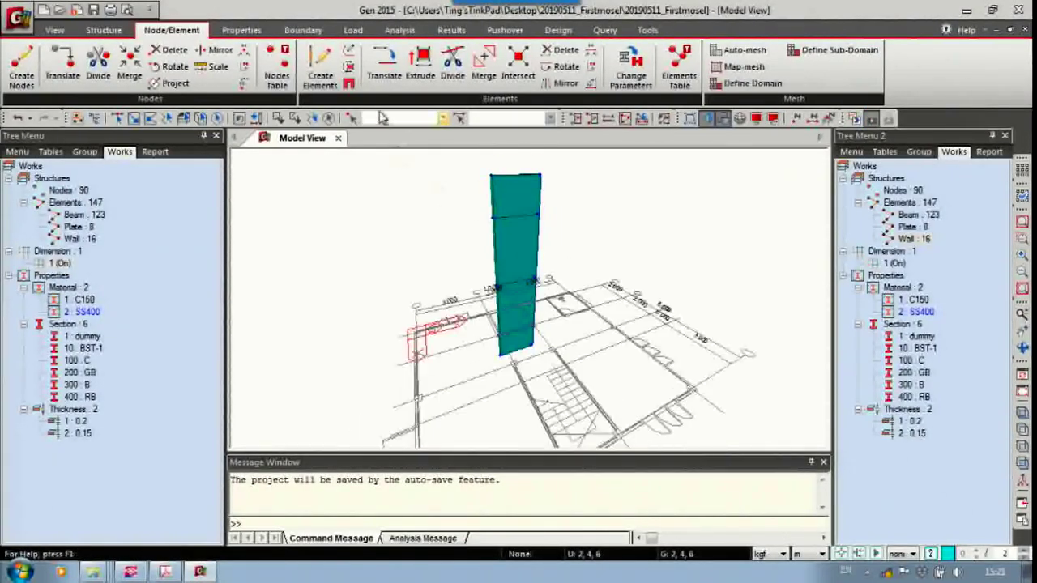
click(349, 85)
drag(215, 209, 227, 233)
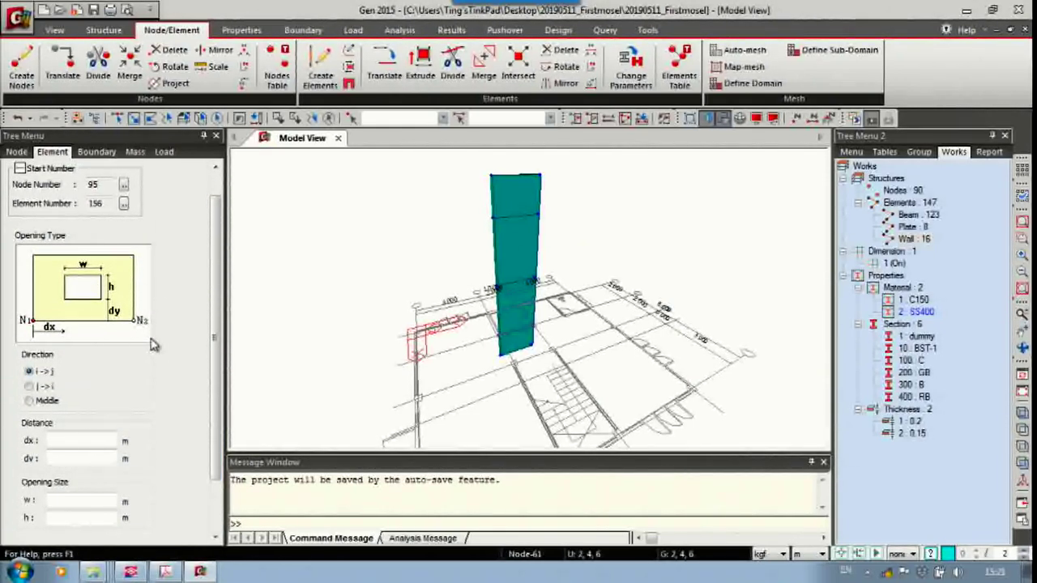
click(31, 402)
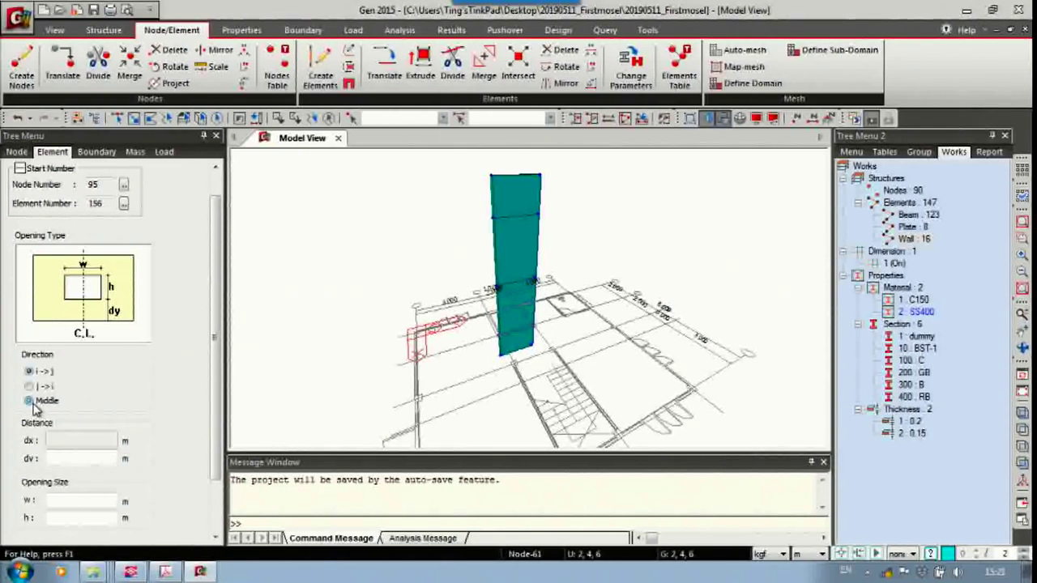
drag(215, 363, 220, 402)
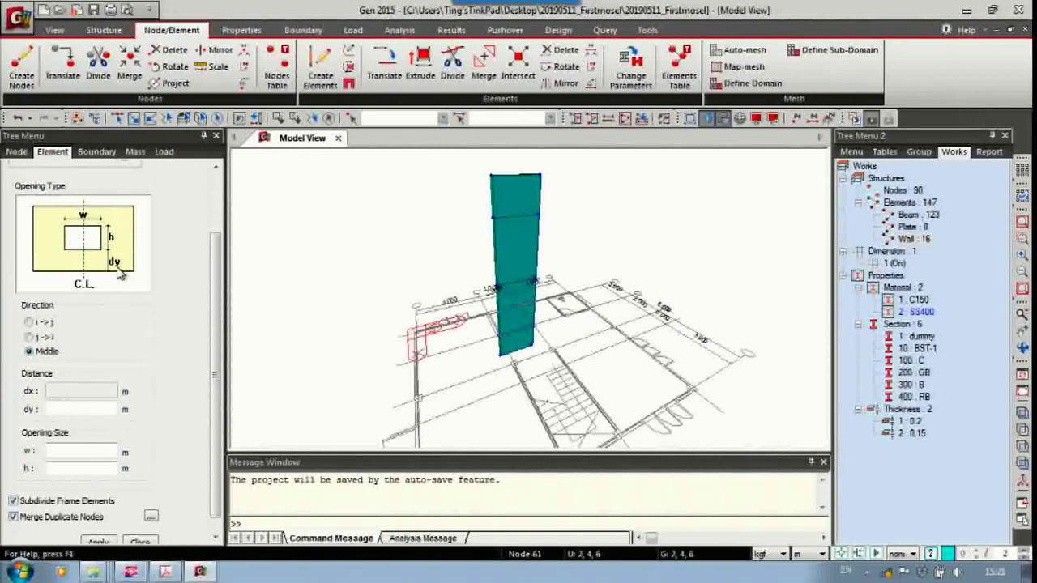
click(89, 408)
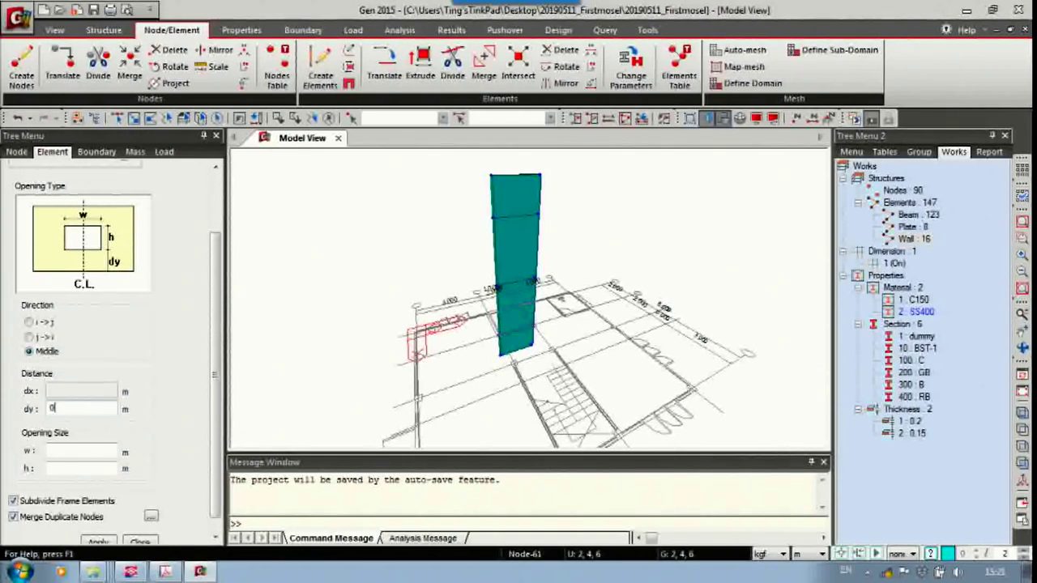
click(77, 451)
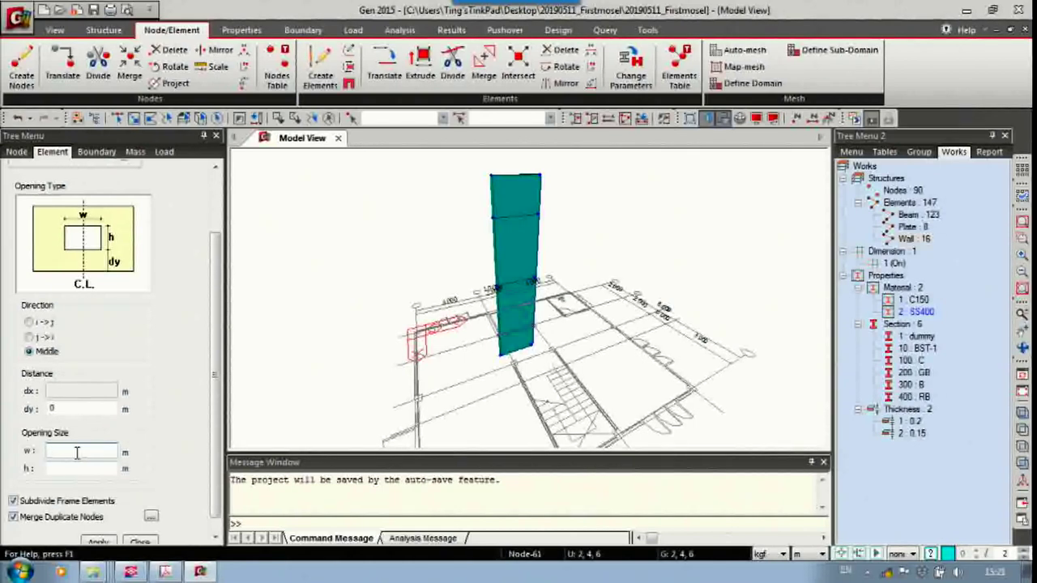
text(0.9)
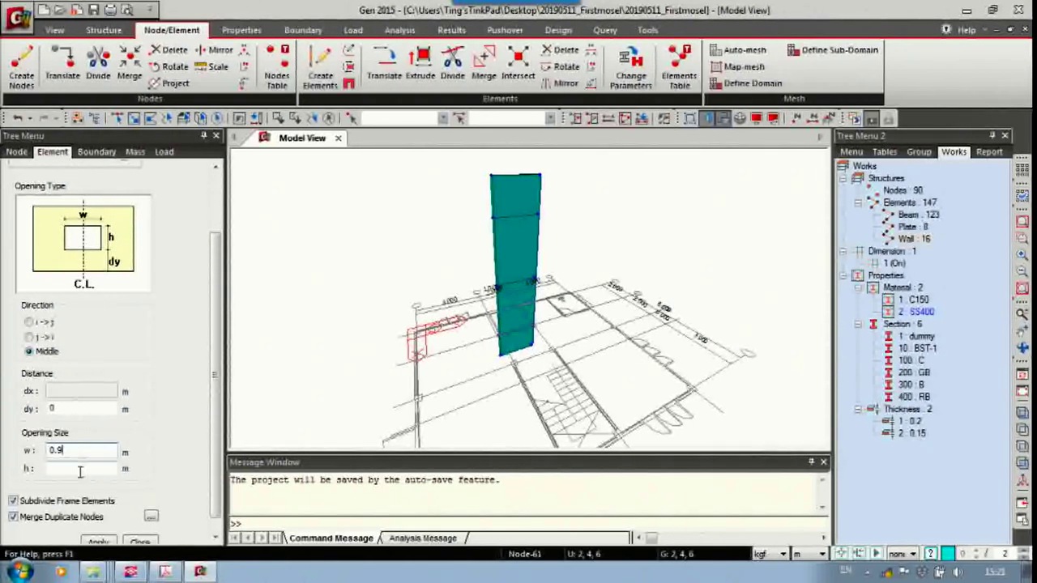
click(81, 469)
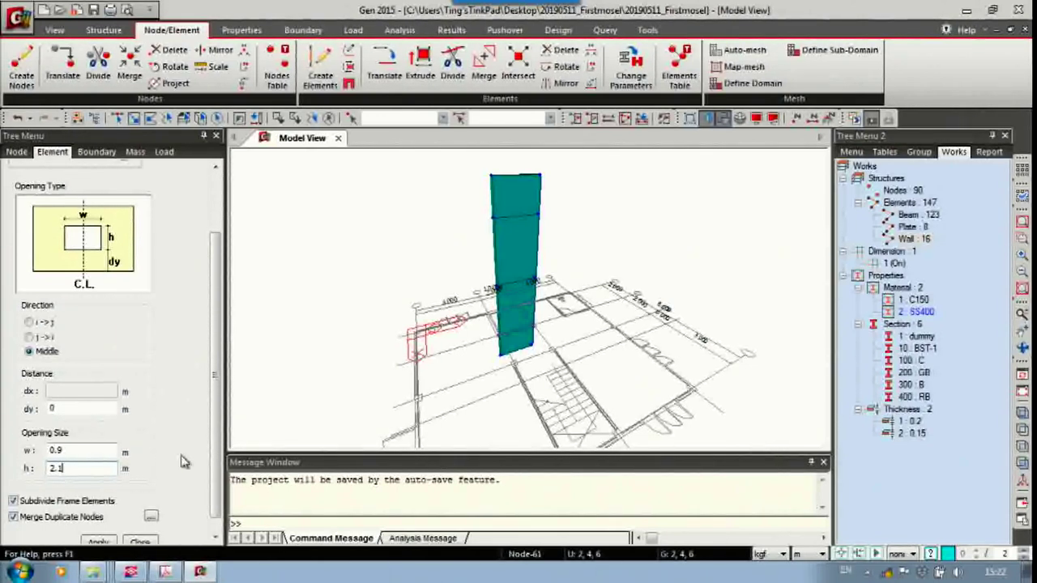
Cut the opening into the two middle wall panels of the isolated shaft wall, elements 66 and 108.
scroll(217, 201, down, 1)
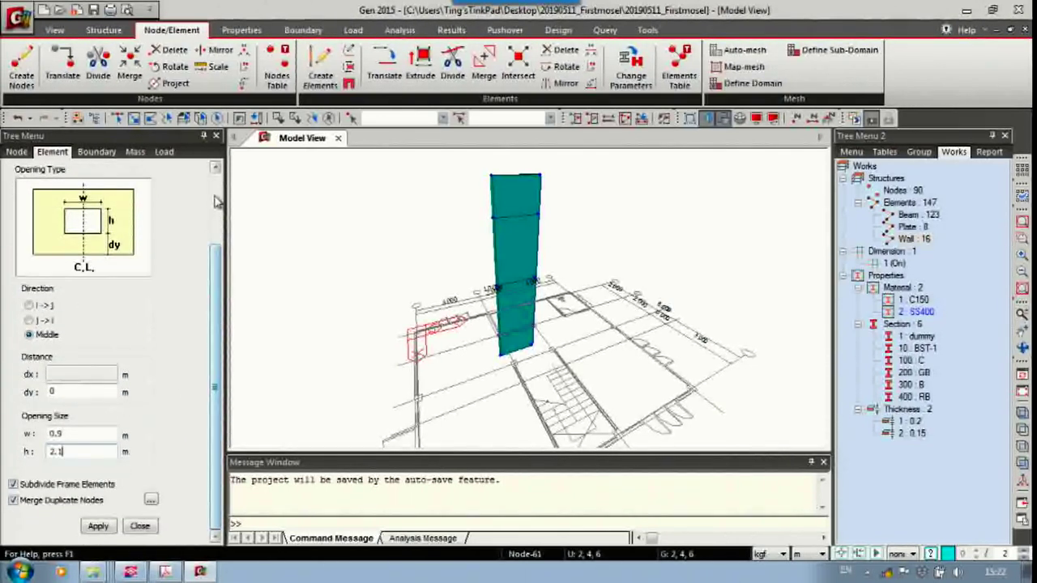
click(529, 248)
click(513, 309)
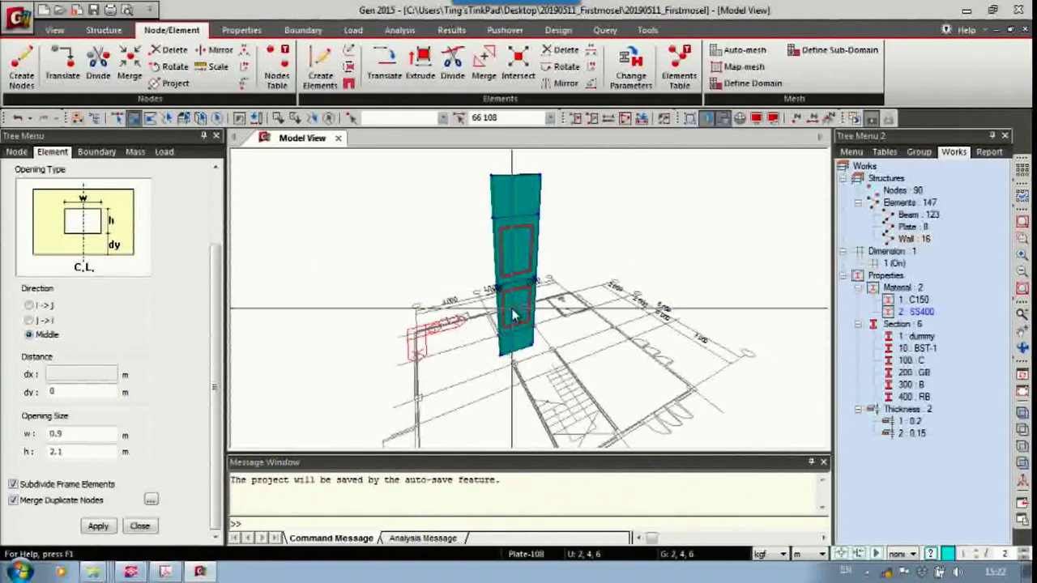
click(98, 525)
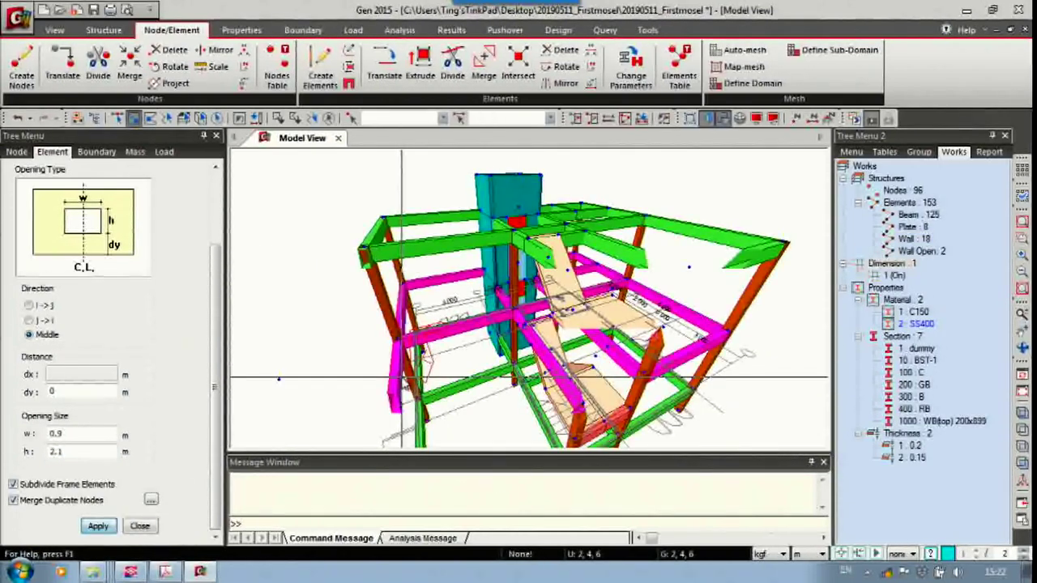
Select the whole wall shaft in the full model and isolate it above the floor plan drawing.
ctrl+middle_drag(591, 352, 340, 441)
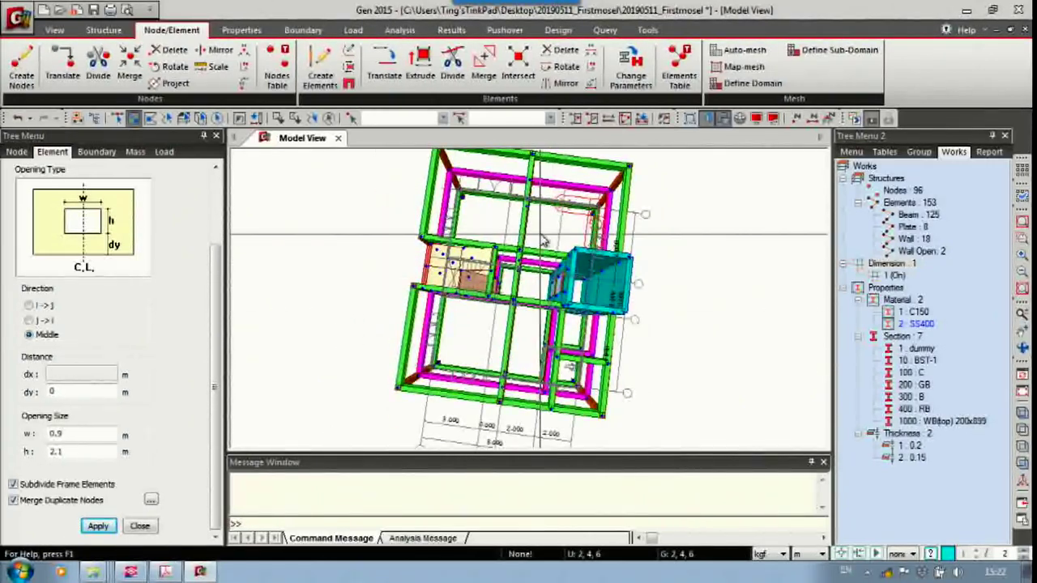
drag(542, 235, 648, 320)
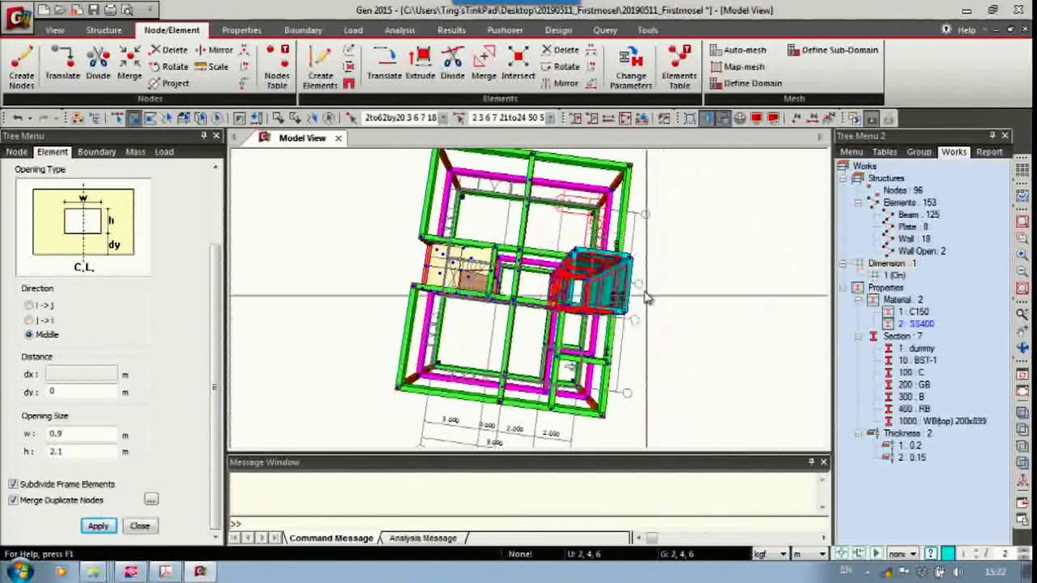
click(574, 118)
middle_drag(608, 186, 582, 267)
middle_drag(547, 282, 611, 379)
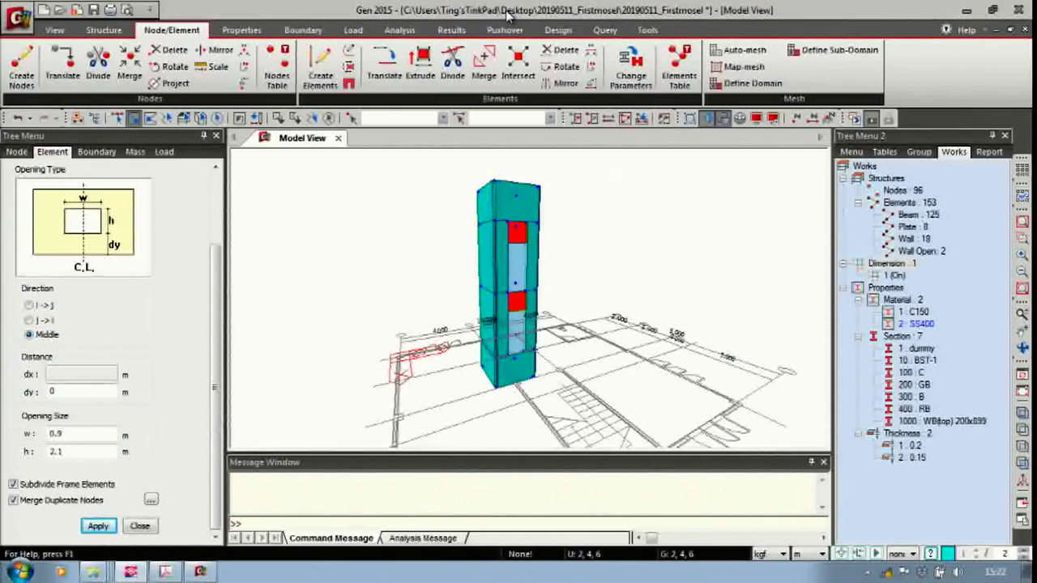
Capture the Works tree with Snagit to show the Wall Open and section entries, and return to Gen.
key(Print)
click(978, 299)
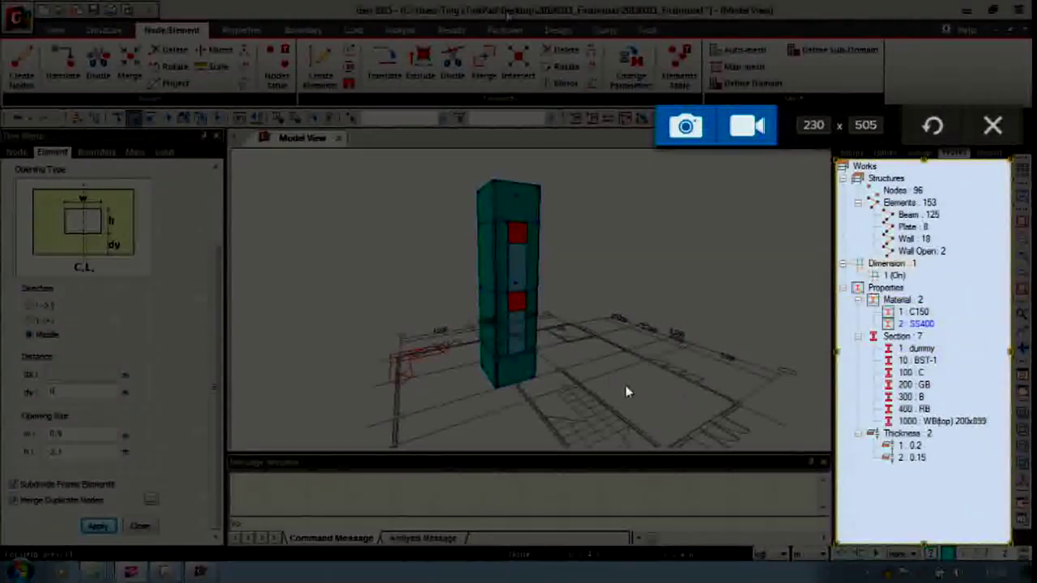
click(685, 122)
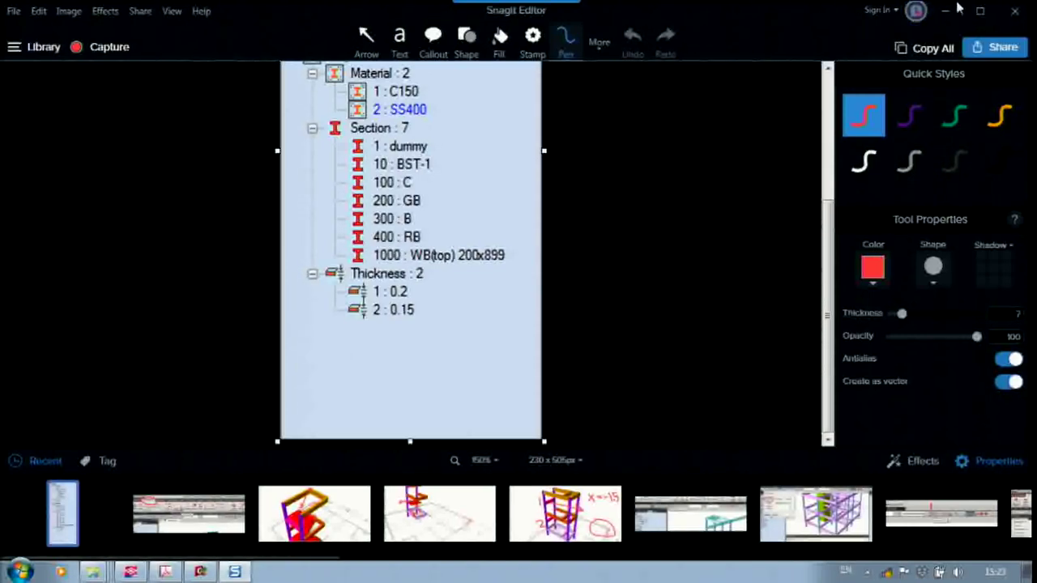
click(1021, 16)
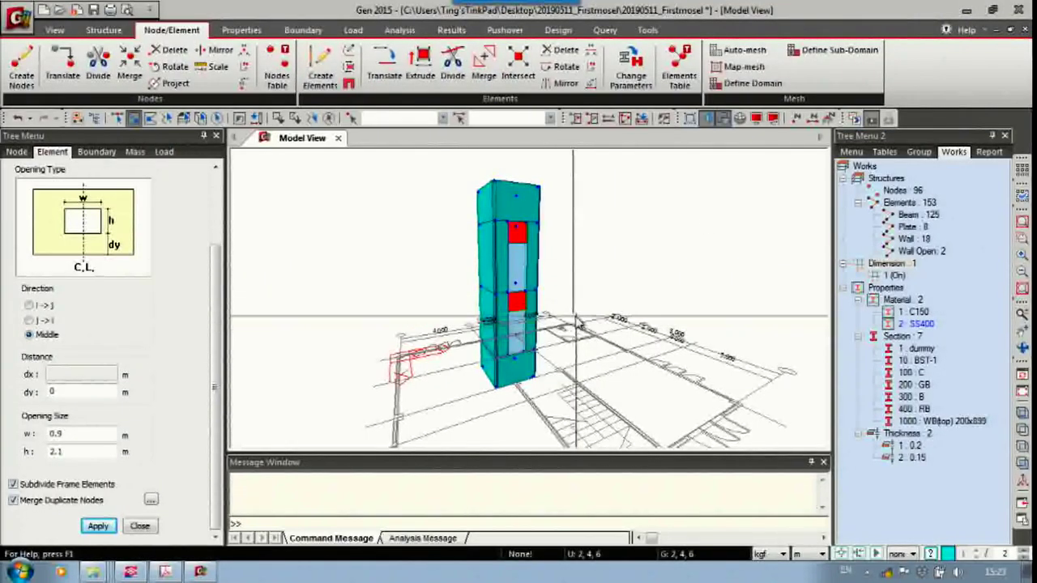
Apply random section/thickness colors to the model elements through the Draw display options.
ctrl+middle_drag(577, 310, 571, 346)
scroll(554, 313, up, 3)
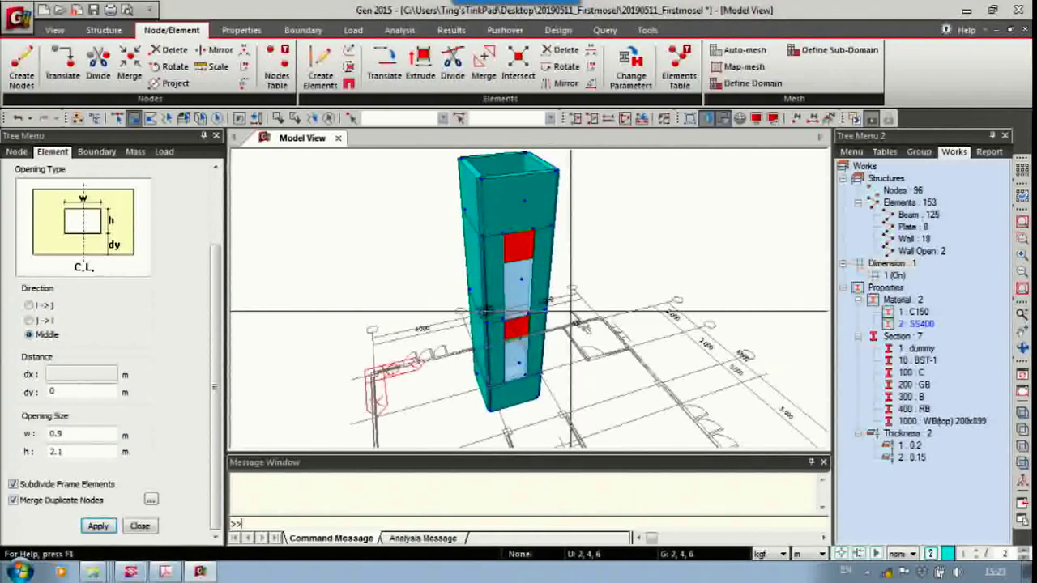
middle_drag(542, 295, 589, 321)
key(ctrl+e)
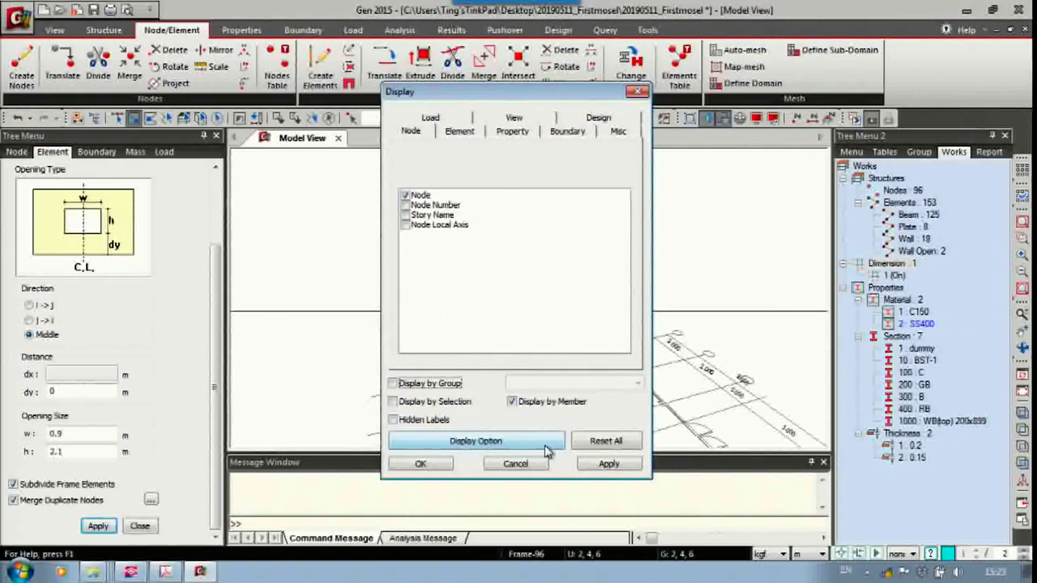
click(475, 440)
click(509, 158)
click(600, 288)
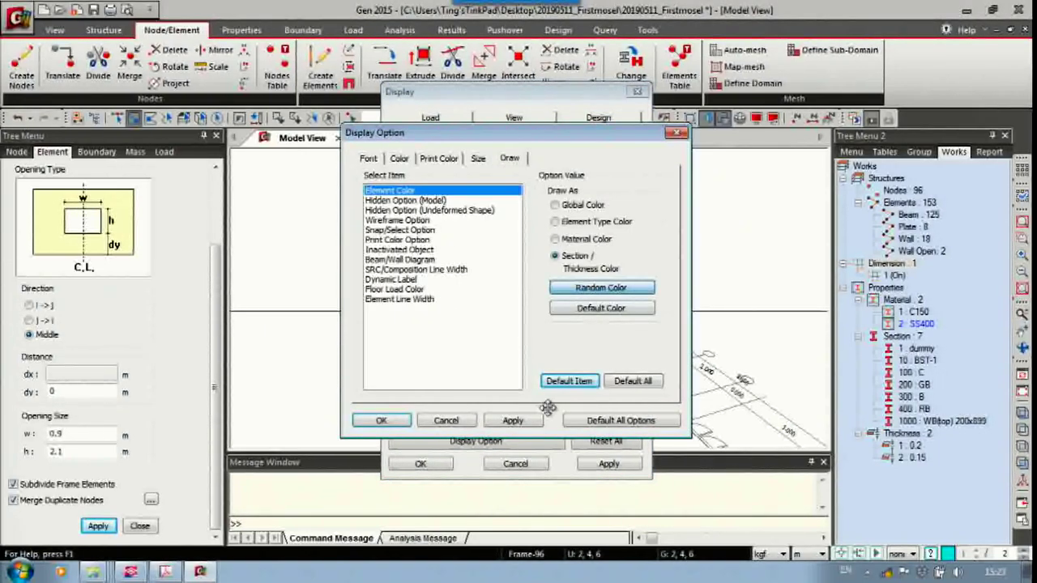
click(512, 421)
click(380, 420)
click(421, 463)
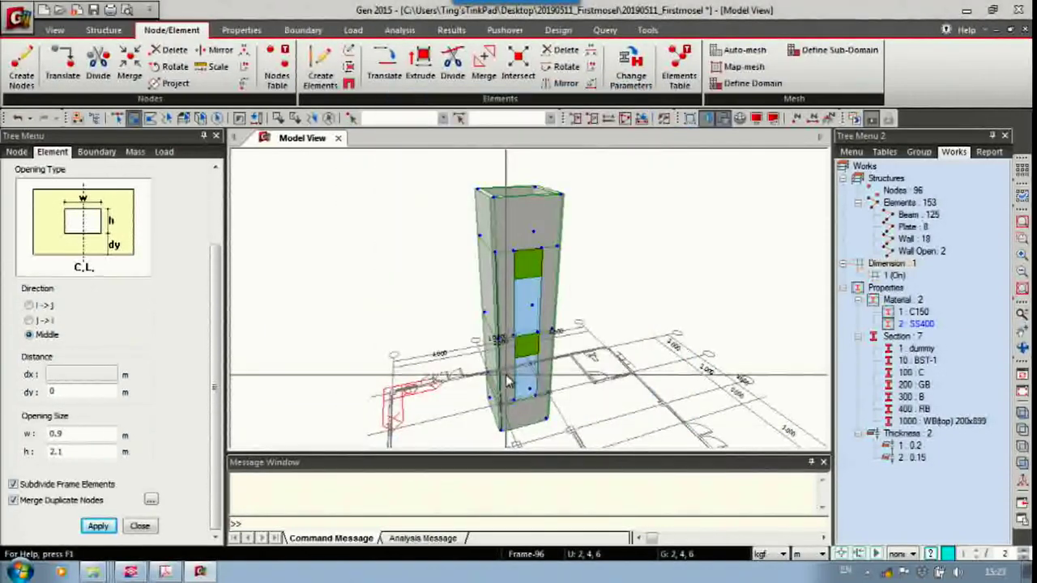
Examine the two openings and the wall beams above them in the shaft from several angles.
middle_drag(567, 340, 512, 306)
scroll(511, 316, up, 4)
scroll(512, 306, down, 5)
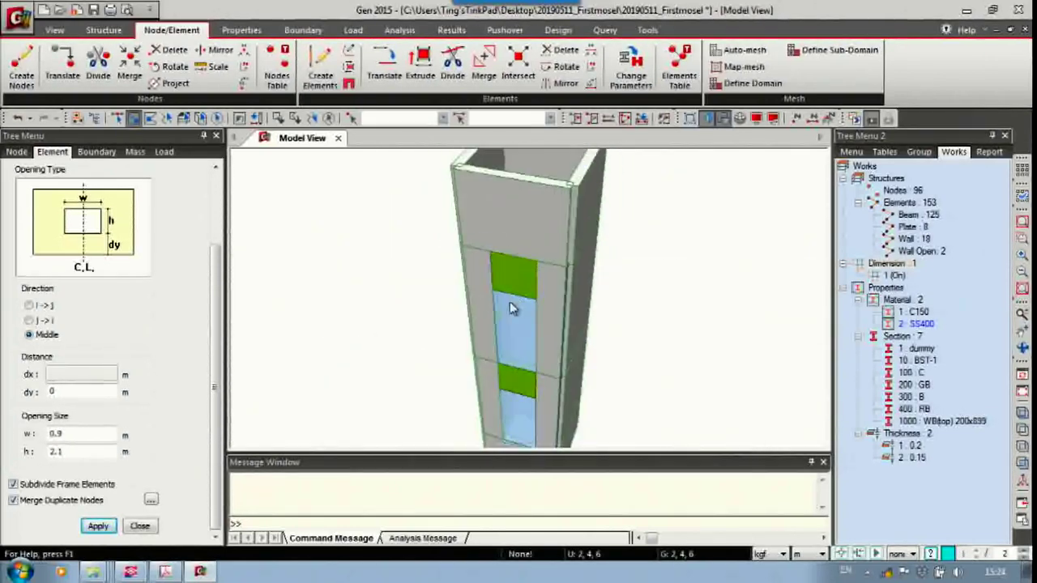
middle_drag(567, 326, 604, 303)
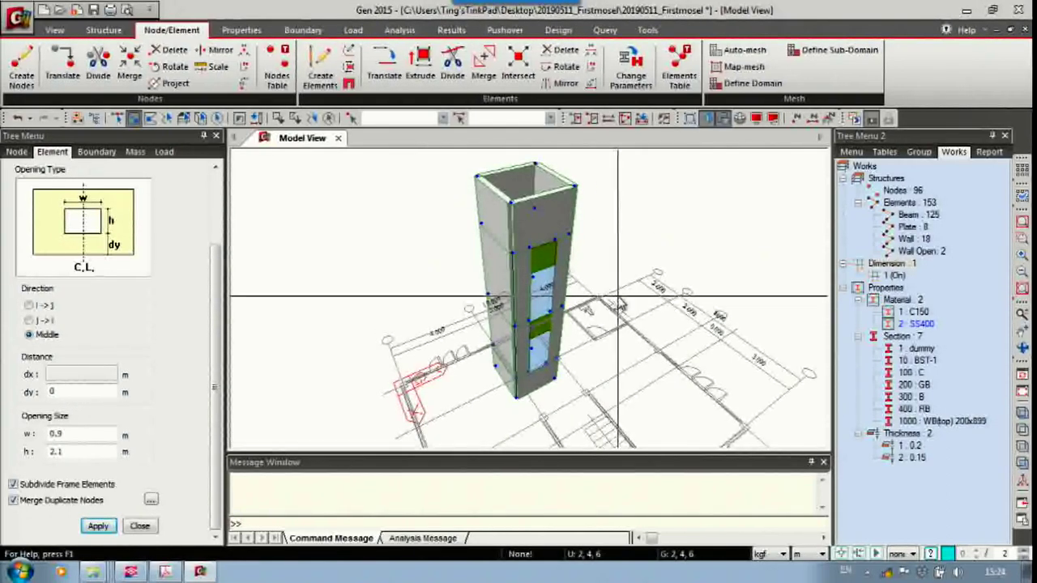
middle_drag(604, 295, 613, 306)
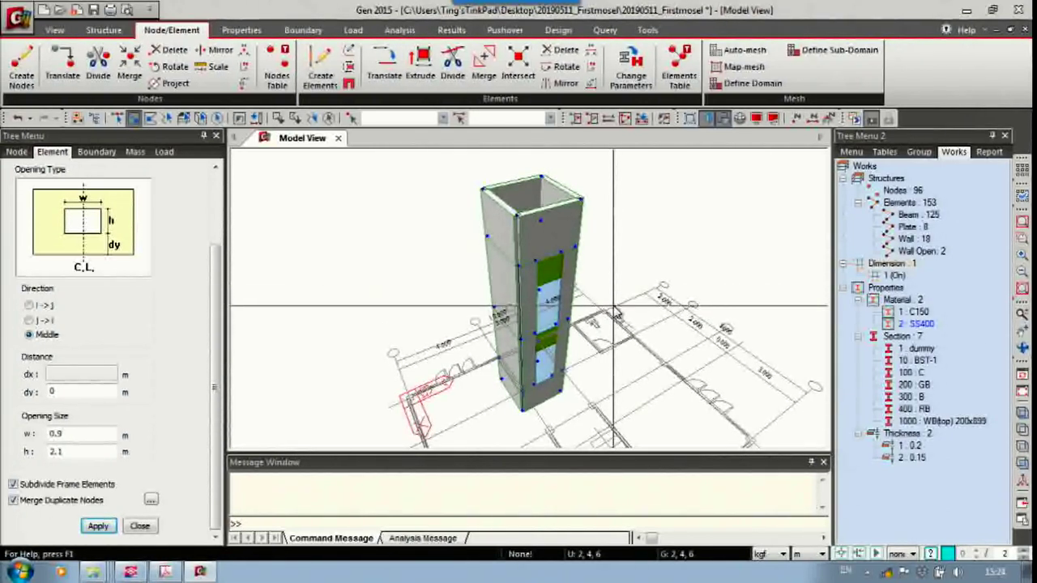
middle_drag(613, 306, 551, 286)
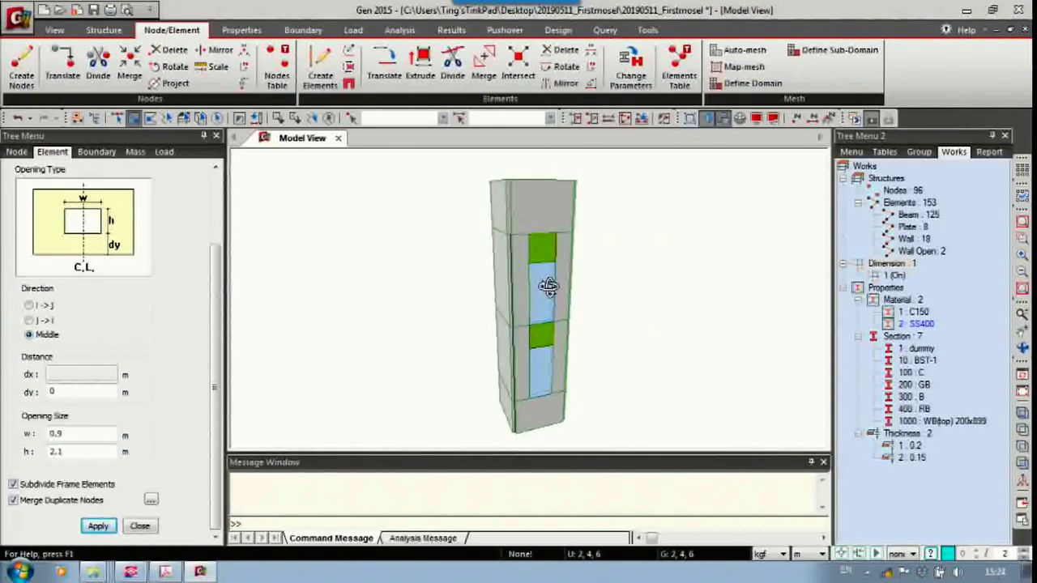
Capture the model view of the shaft with its two openings in Snagit and enlarge the capture to 150%.
click(528, 14)
click(424, 220)
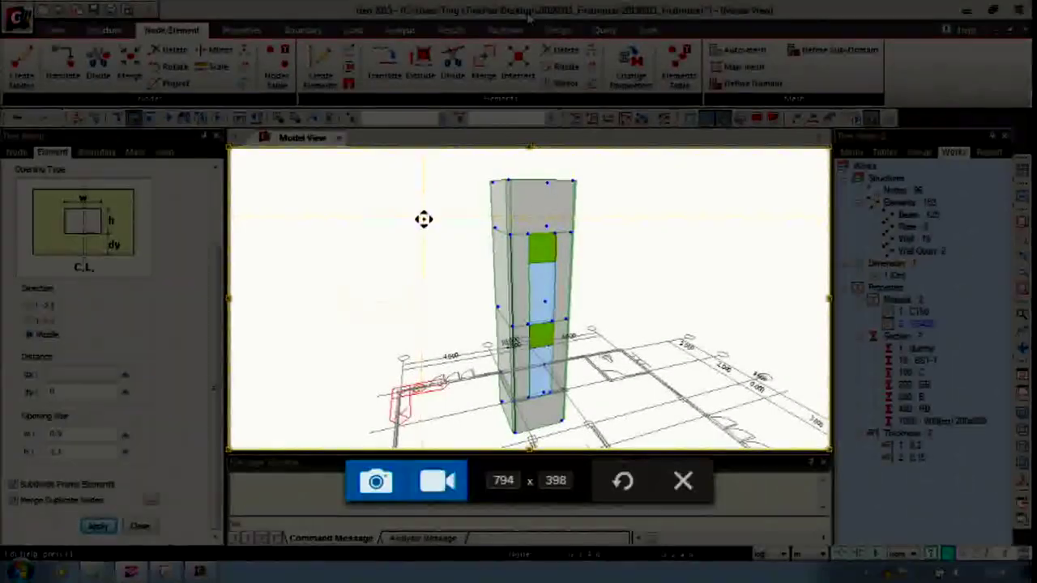
click(388, 491)
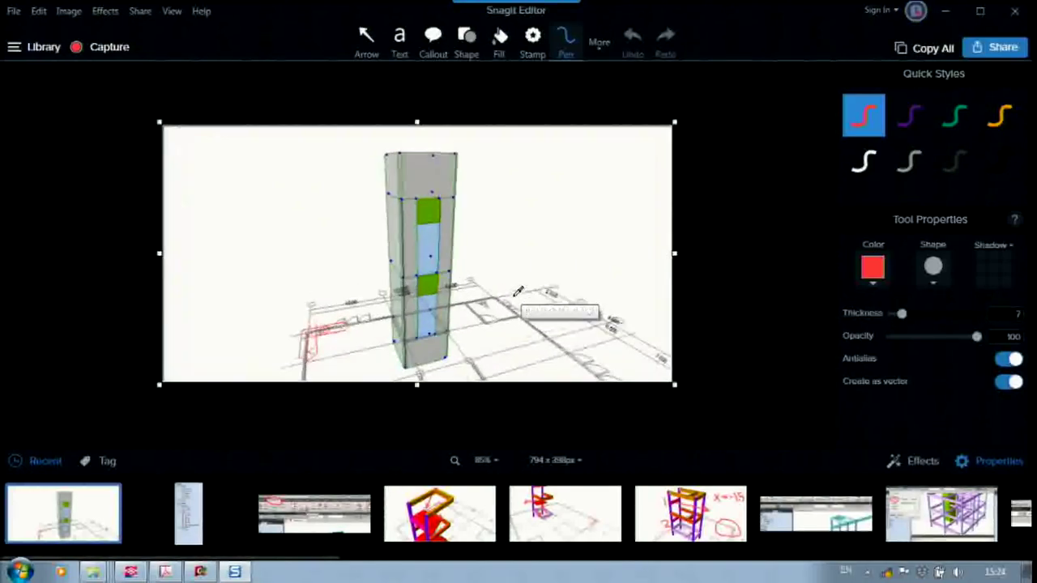
ctrl+scroll(519, 292, up, 2)
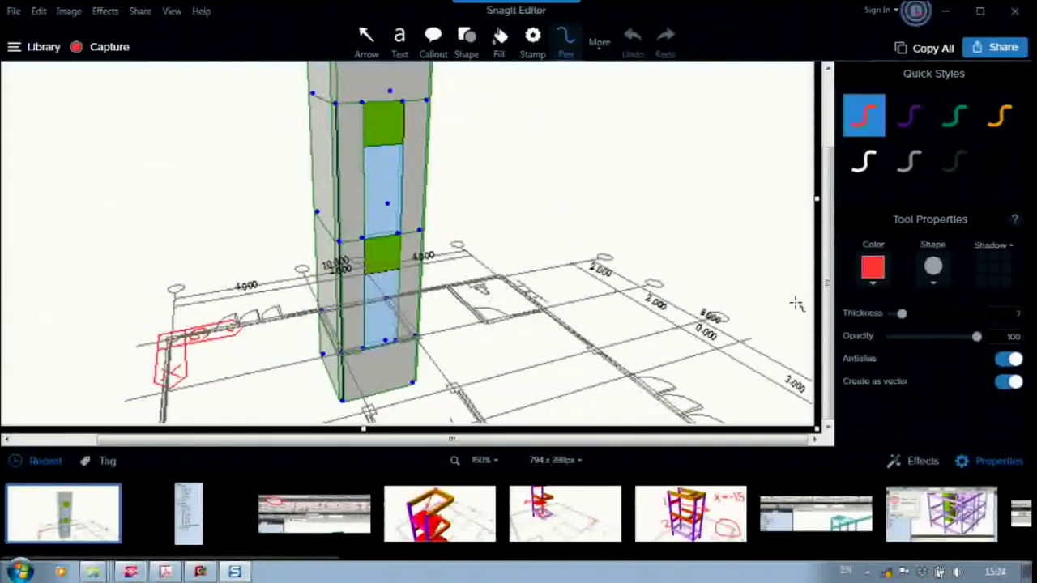
Draw red pen lines across the wall panels above and below the openings in line with their vertical edges, and return to Gen.
drag(828, 295, 829, 265)
scroll(612, 244, down, 1)
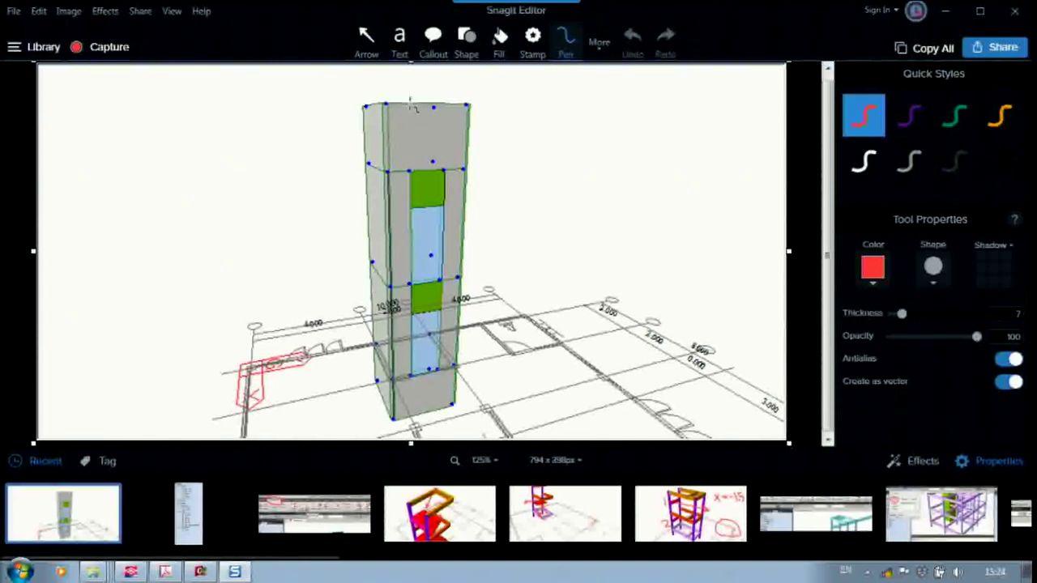
drag(412, 104, 409, 162)
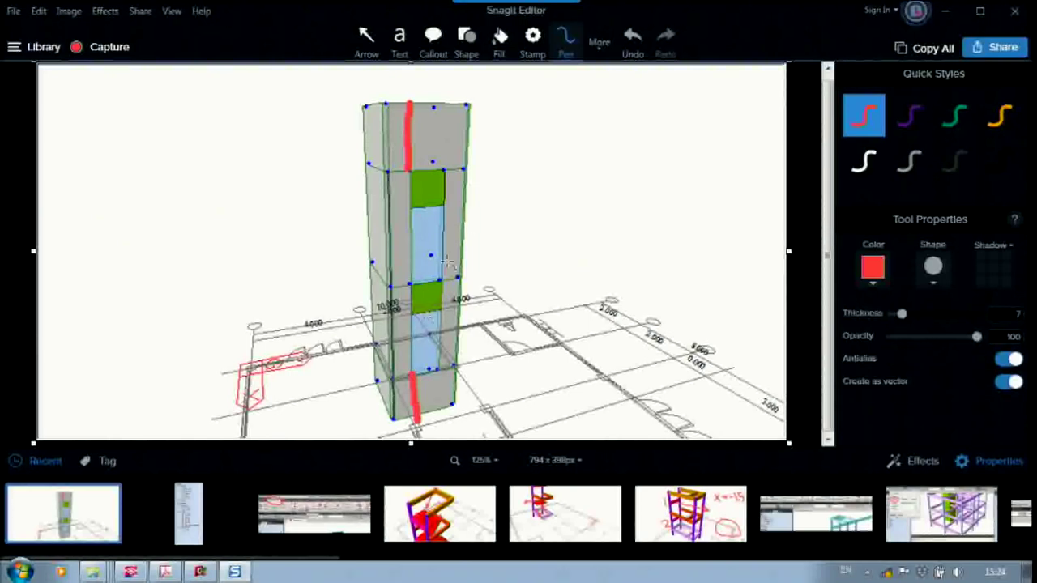
drag(447, 108, 438, 165)
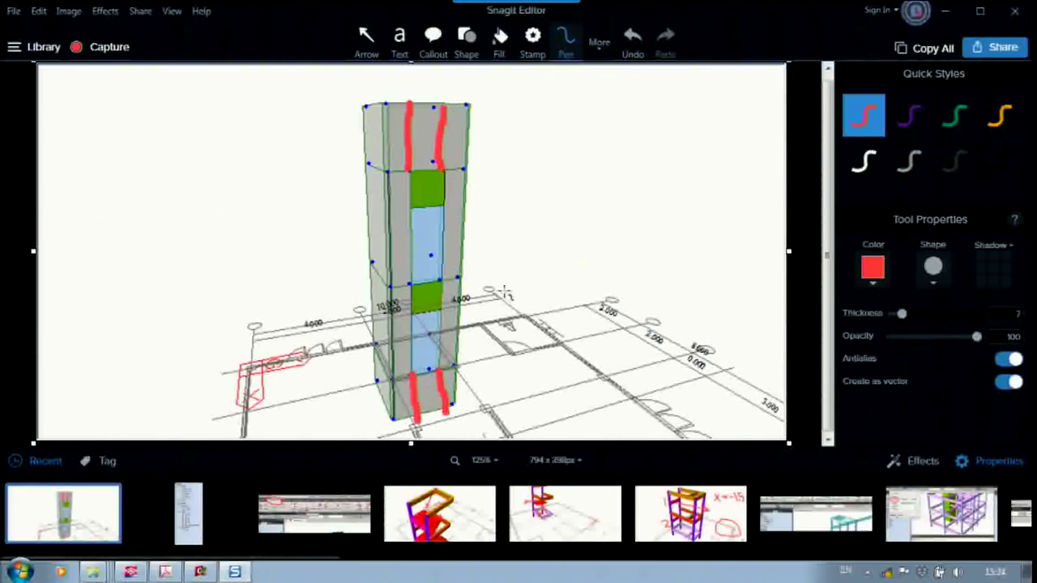
mouse_move(413, 147)
mouse_down()
mouse_move(348, 185)
mouse_move(485, 202)
mouse_move(384, 142)
mouse_up()
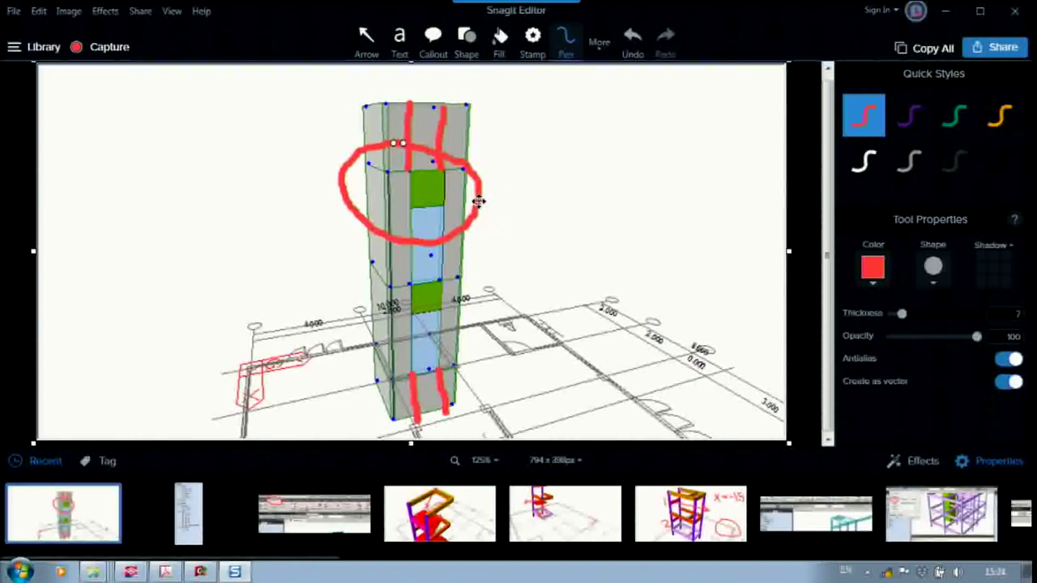
key(Delete)
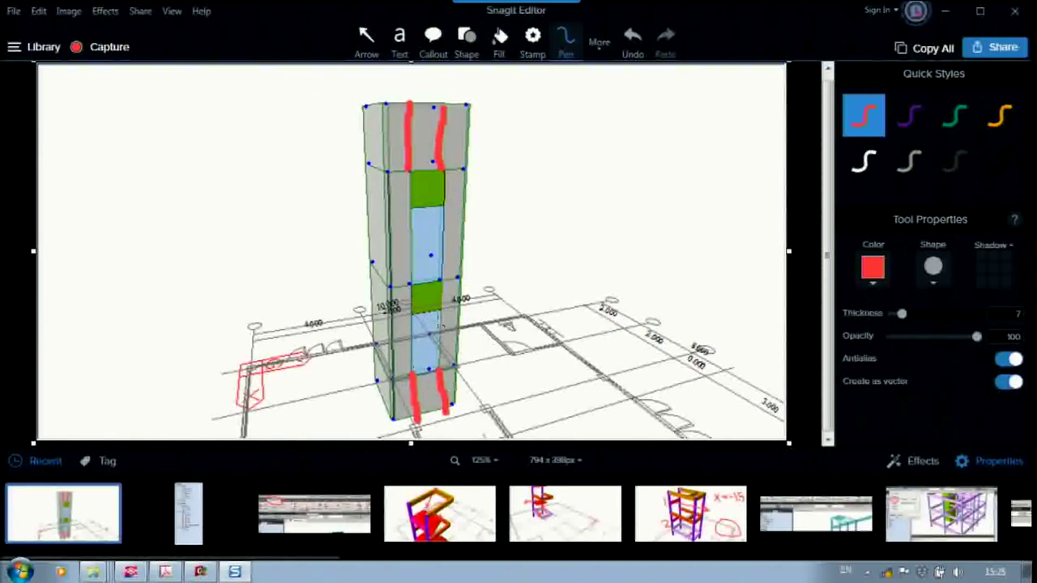
click(1012, 11)
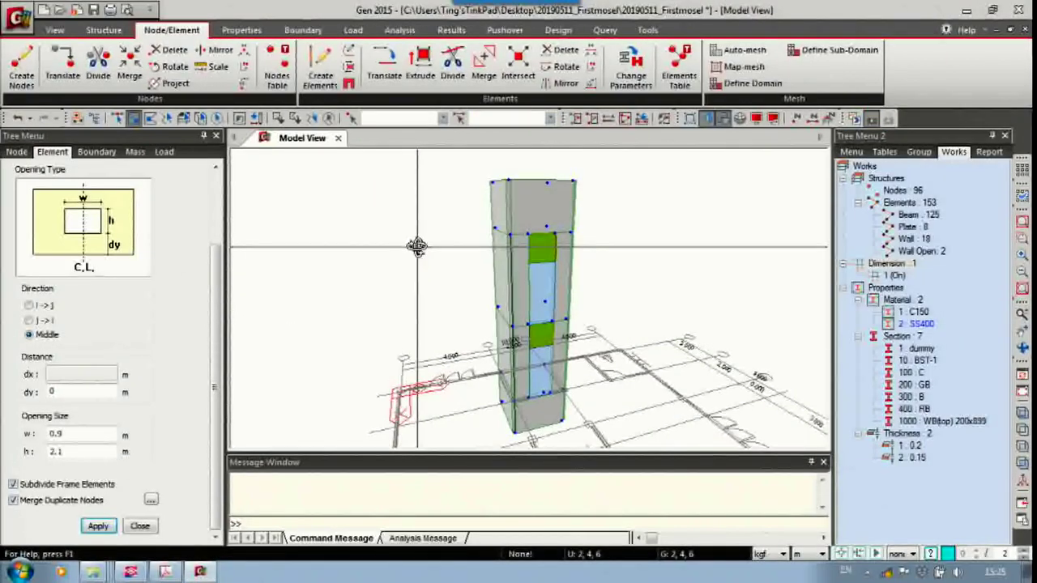
Query the distance from the shaft wall's corner node to the nearer bottom node of the lower opening.
ctrl+middle_drag(455, 252, 527, 304)
scroll(527, 341, up, 6)
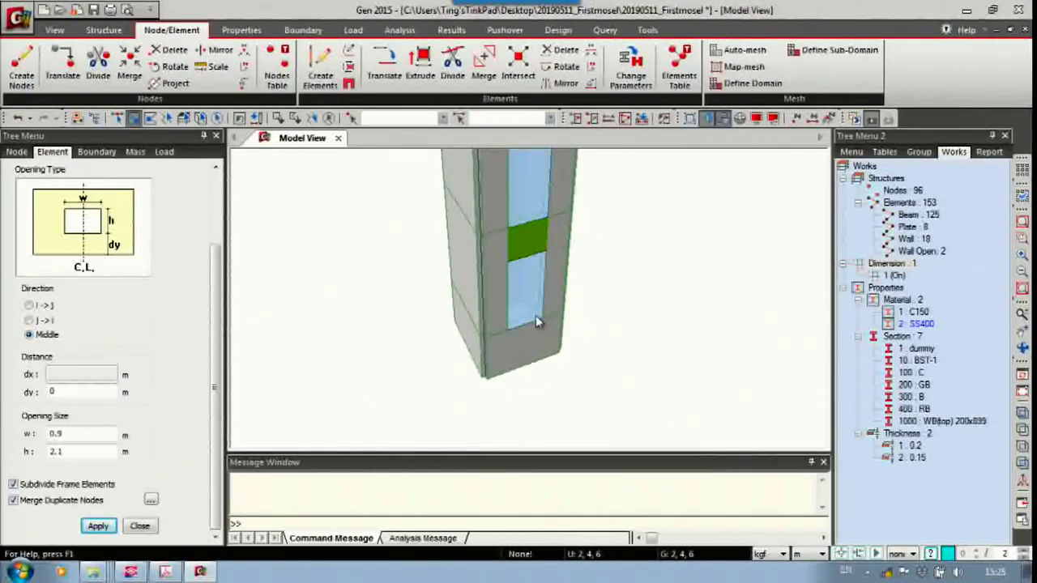
scroll(514, 301, up, 6)
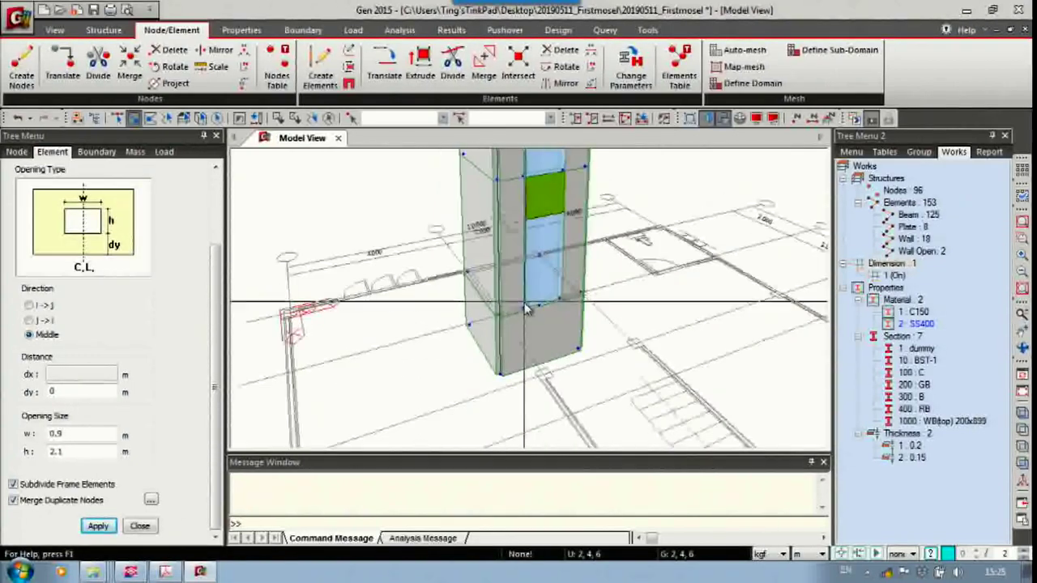
scroll(522, 308, up, 5)
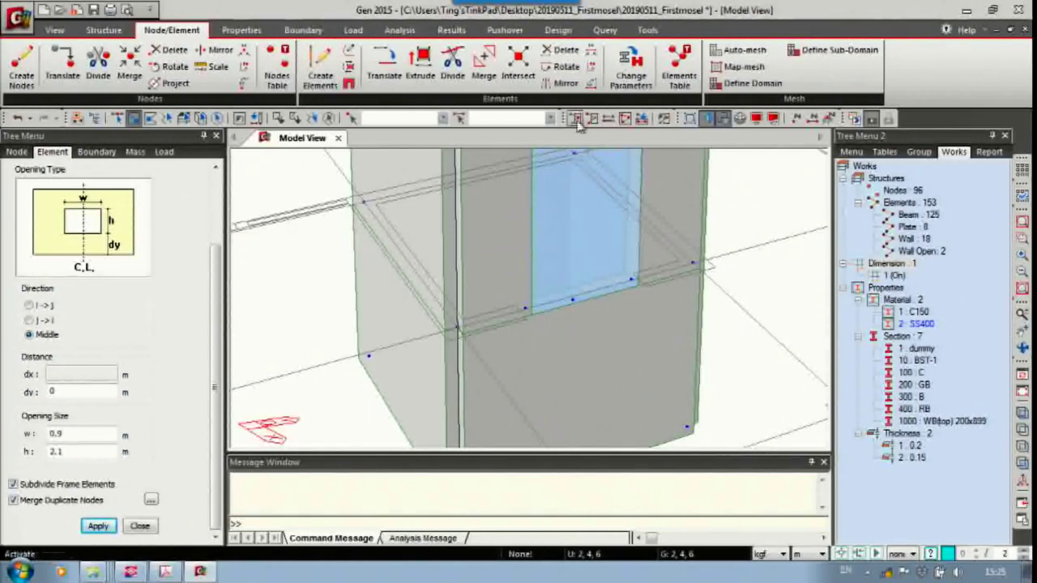
click(604, 31)
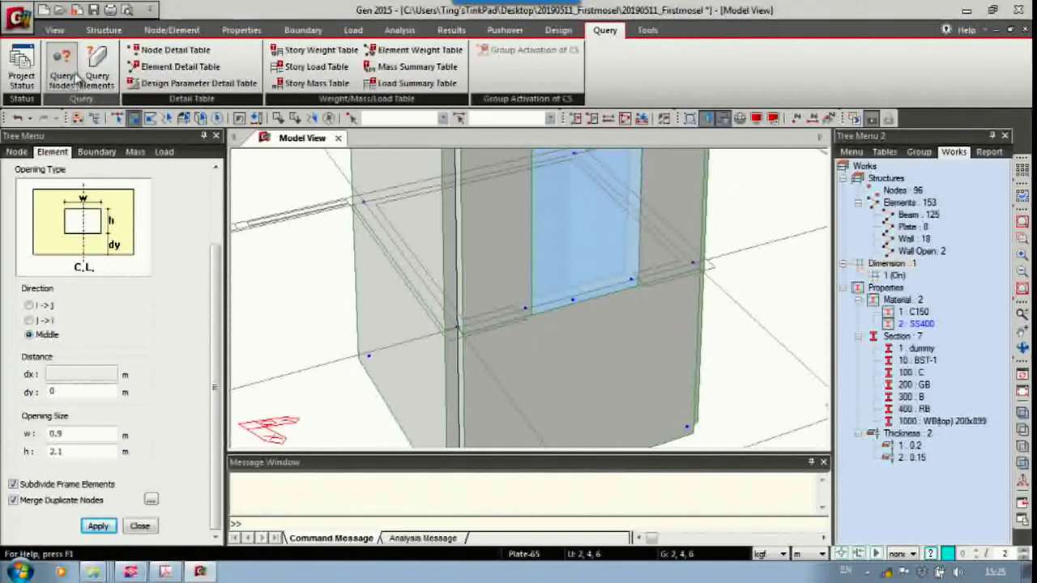
click(62, 69)
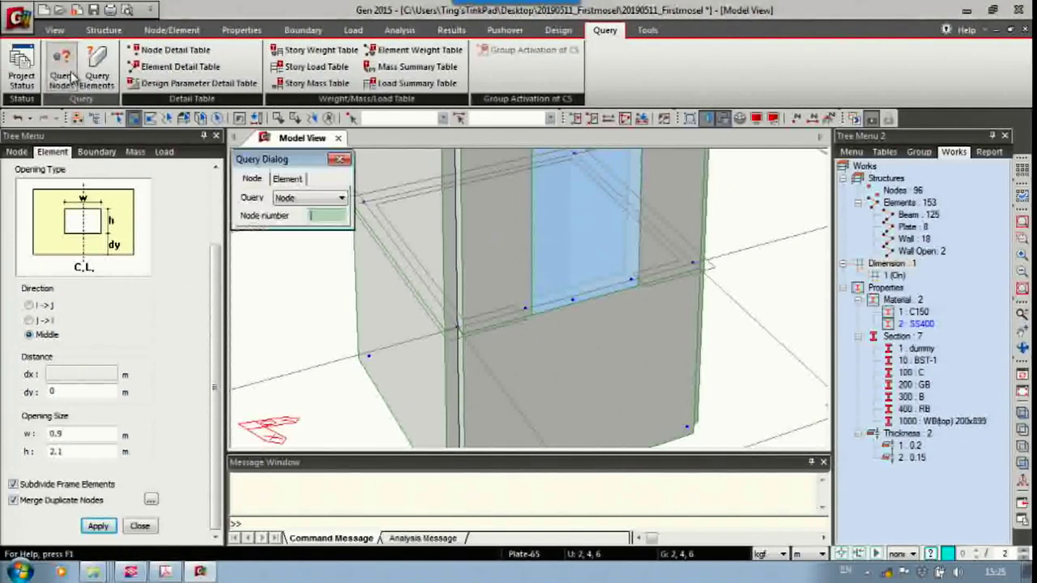
click(458, 324)
click(525, 305)
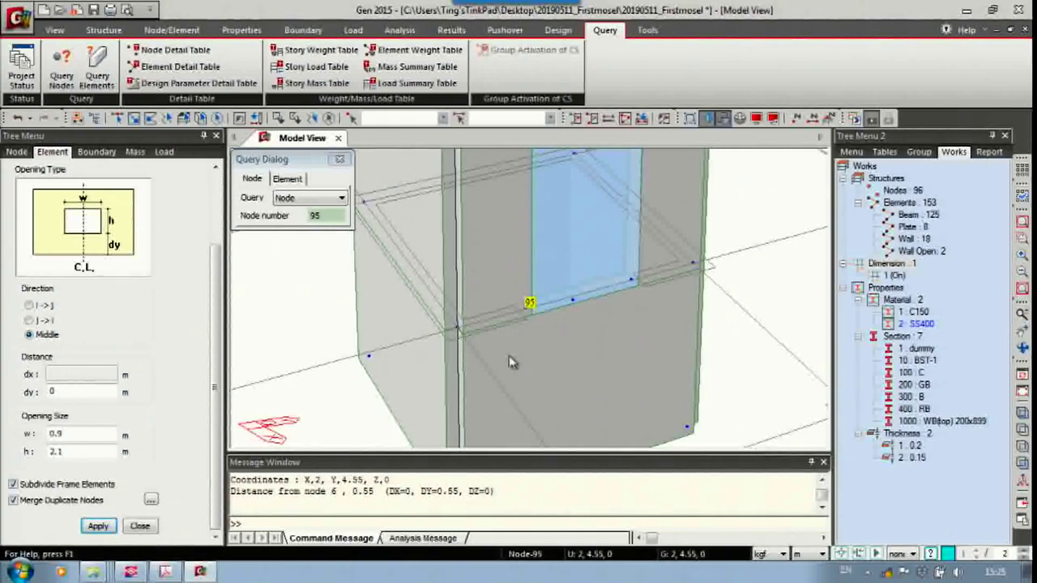
Query the distance between the two bottom corner nodes of the lower opening, and end the node query.
middle_drag(527, 372, 532, 339)
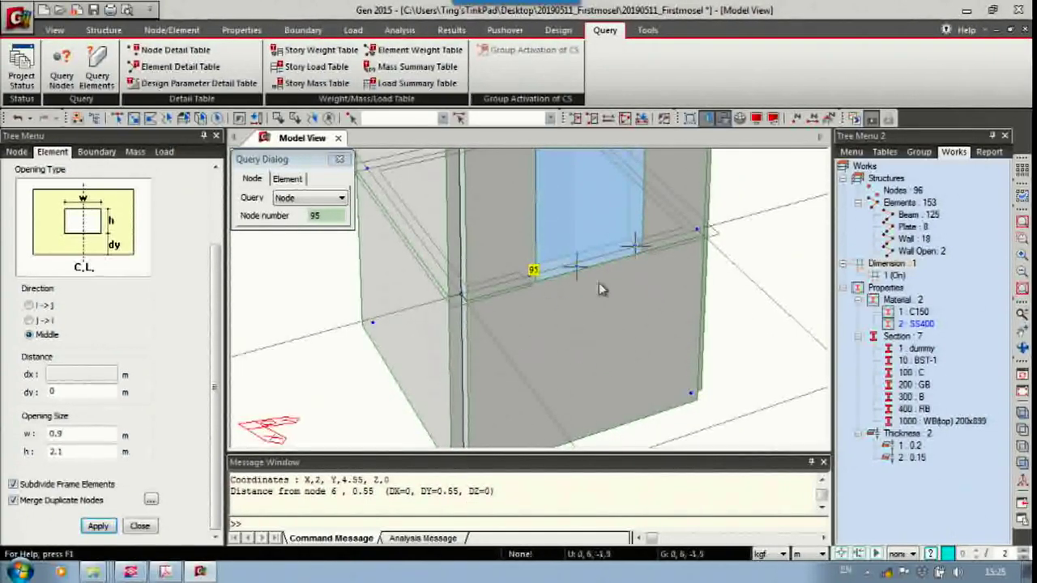
click(535, 271)
click(631, 249)
click(634, 246)
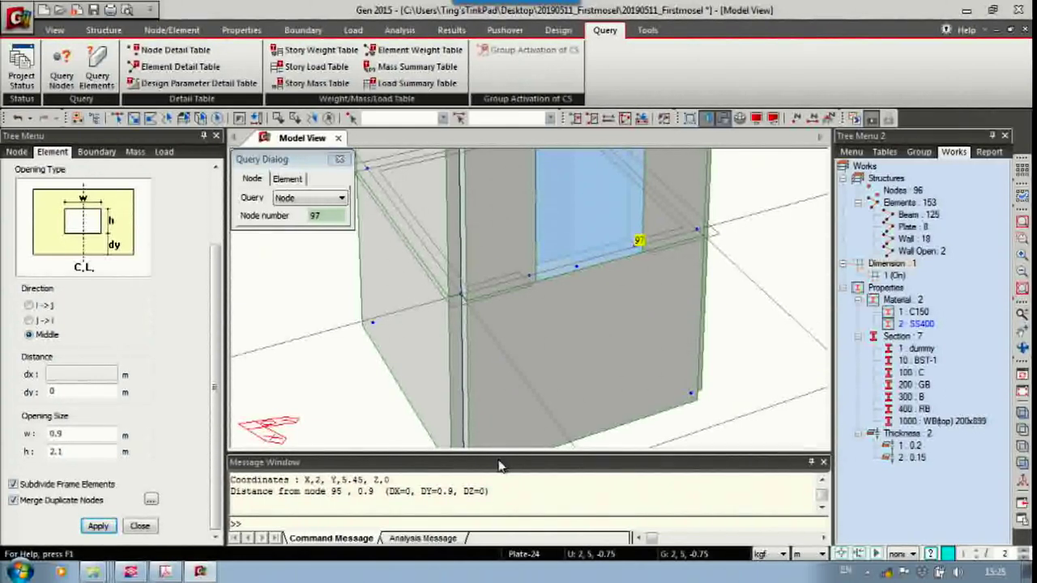
middle_drag(519, 327, 511, 386)
scroll(339, 346, down, 4)
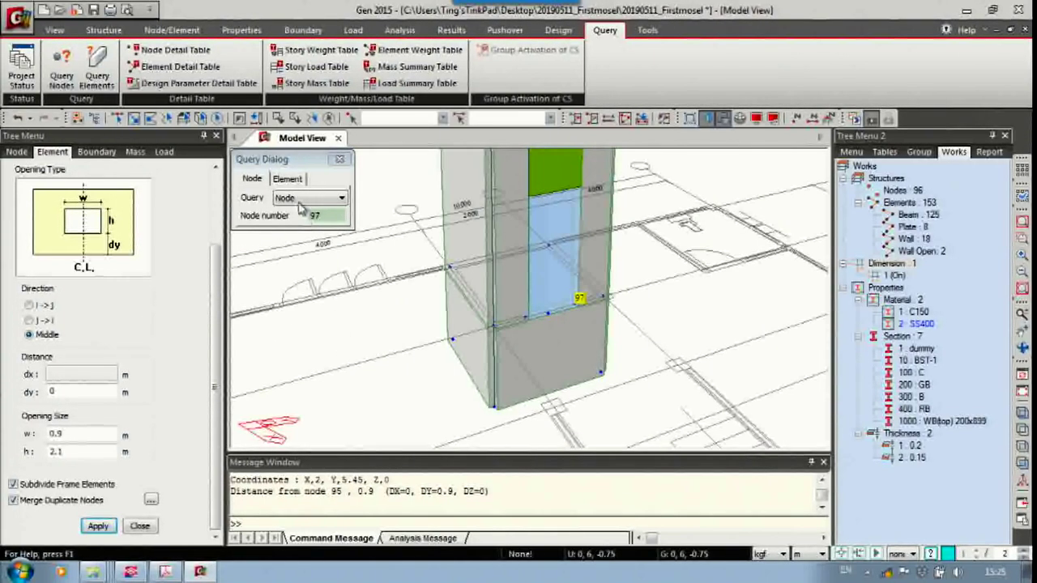
click(340, 160)
Start Divide Elements with the Wall element type and the Unequal Distance option.
middle_drag(450, 234, 444, 315)
scroll(462, 270, down, 3)
scroll(438, 280, down, 2)
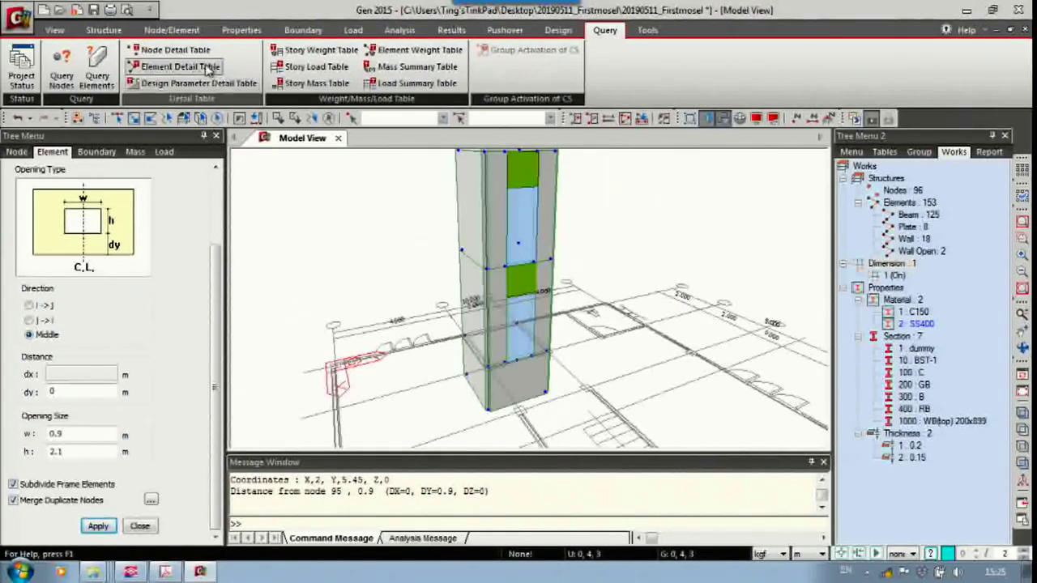
click(104, 30)
click(180, 30)
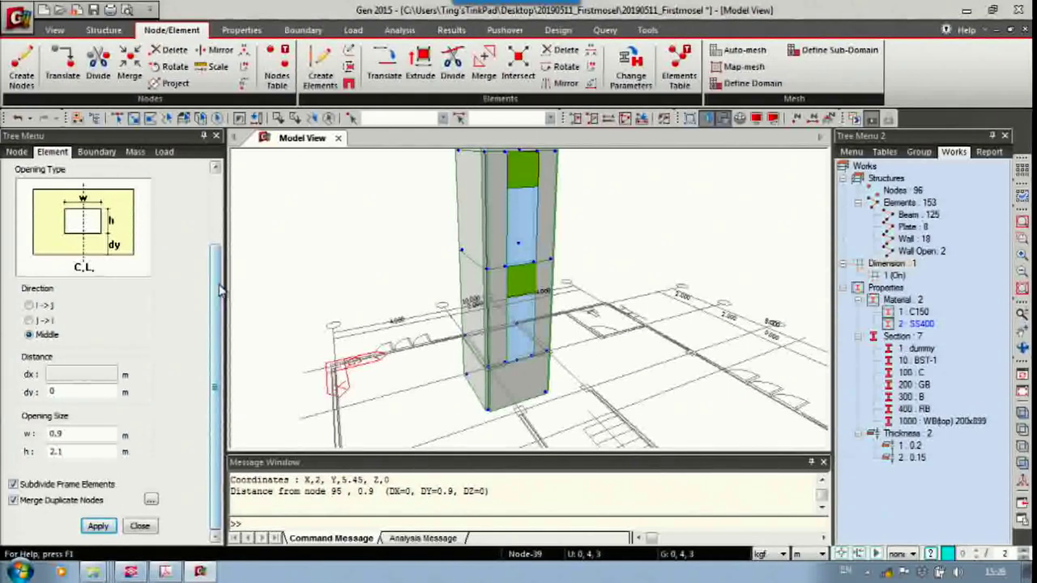
click(140, 527)
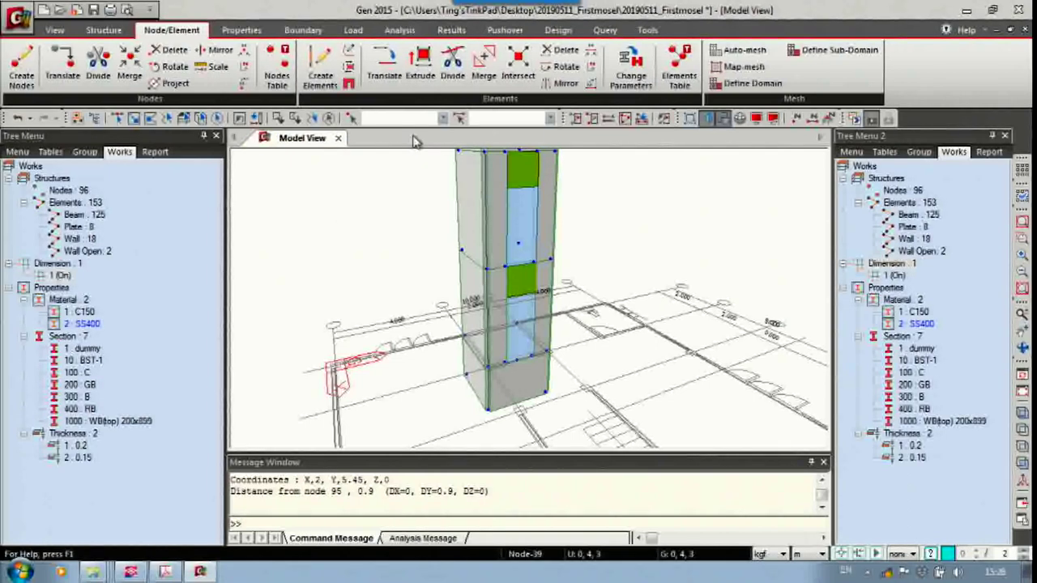
click(452, 77)
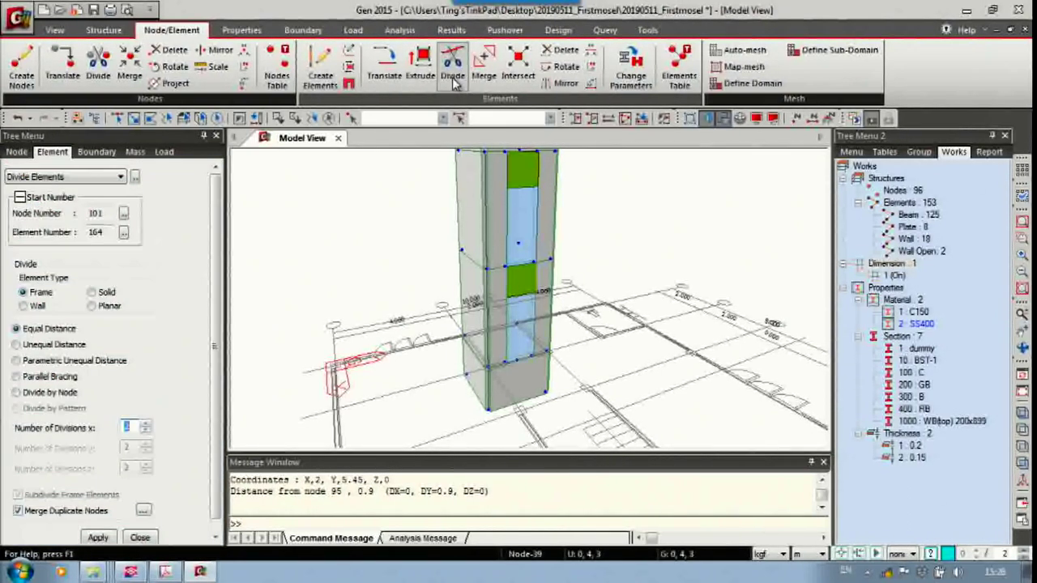
click(24, 307)
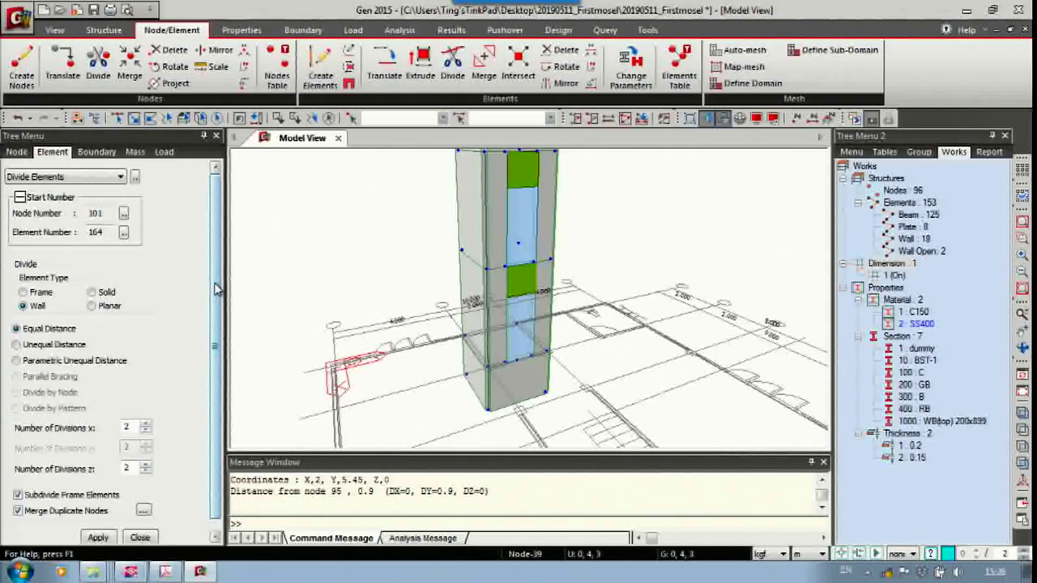
scroll(213, 340, down, 1)
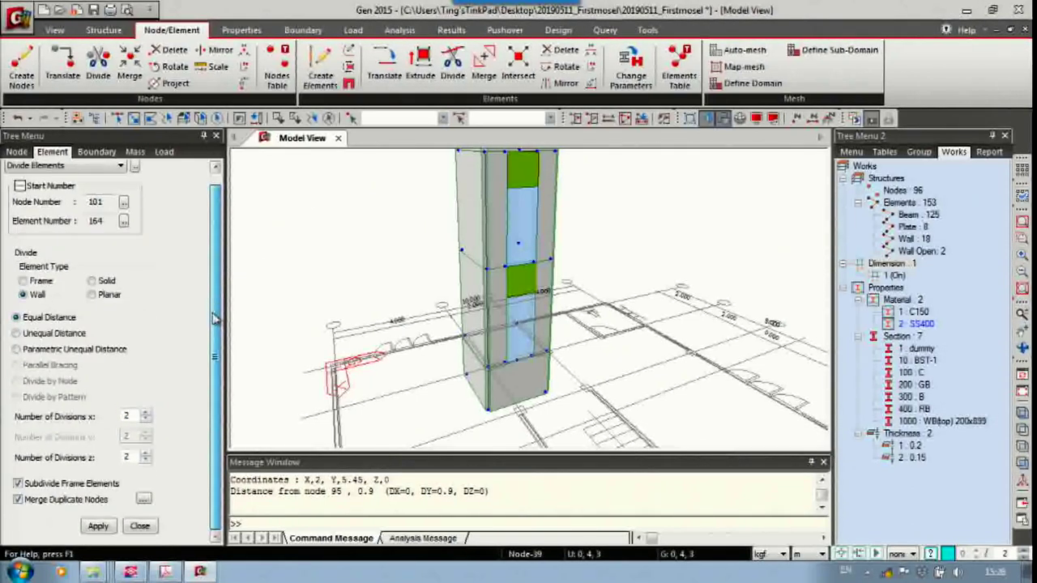
click(81, 333)
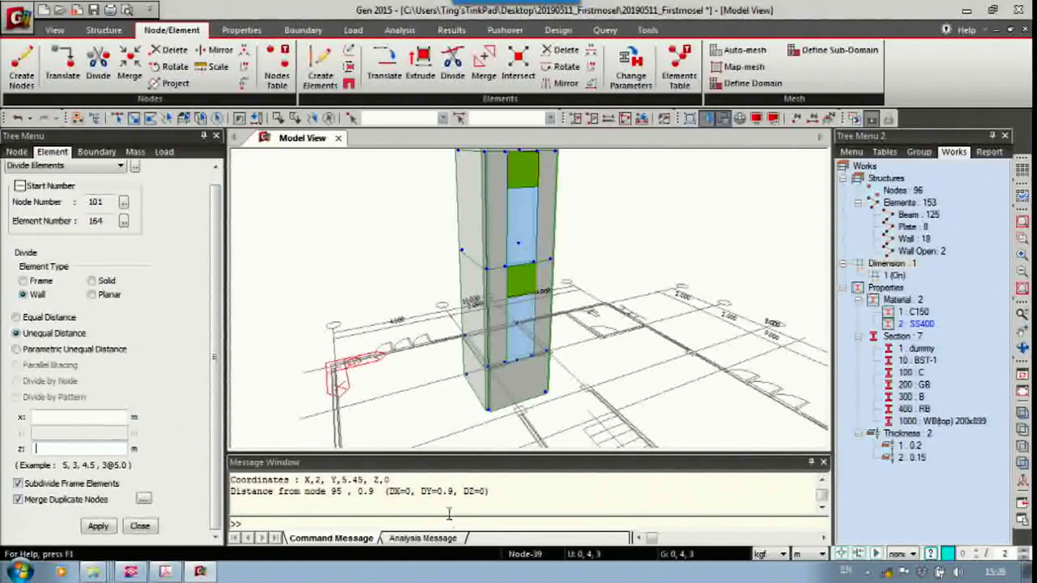
Query the distance from the wall's corner node to the lower opening's nearer edge node, and enter 0.55 m as the first z division distance.
scroll(535, 368, up, 5)
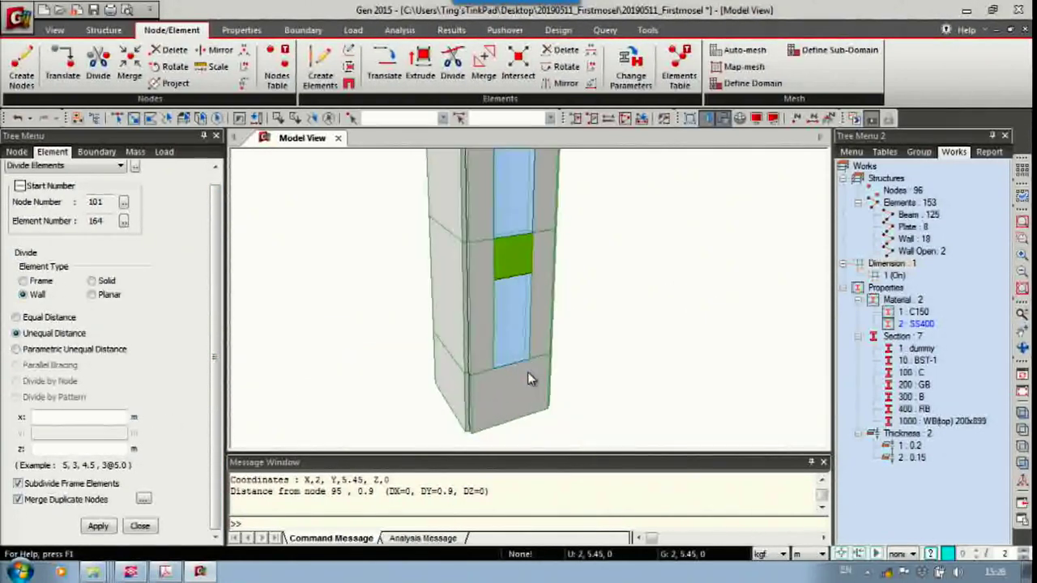
middle_drag(533, 354, 555, 353)
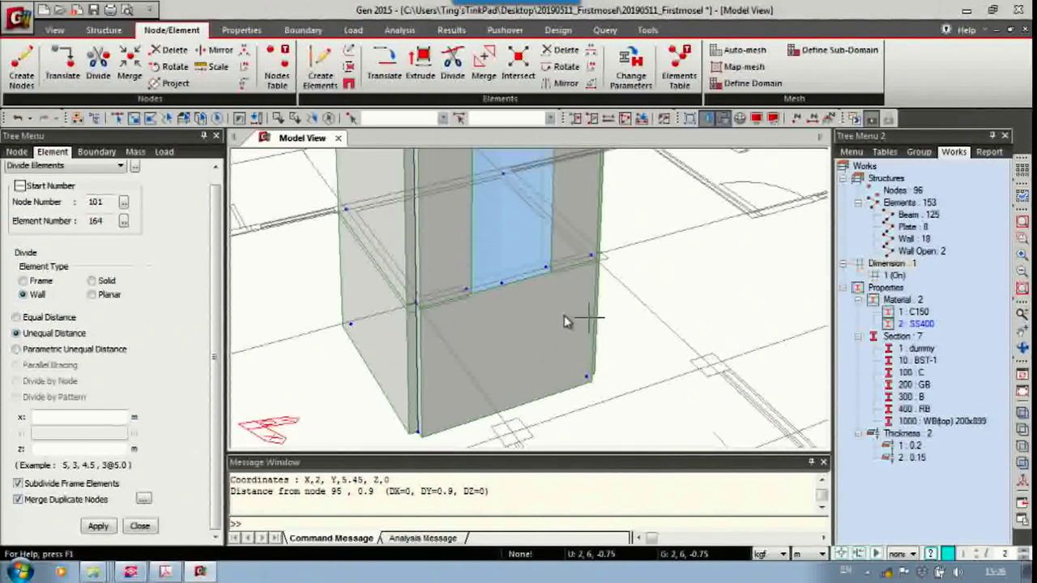
click(604, 30)
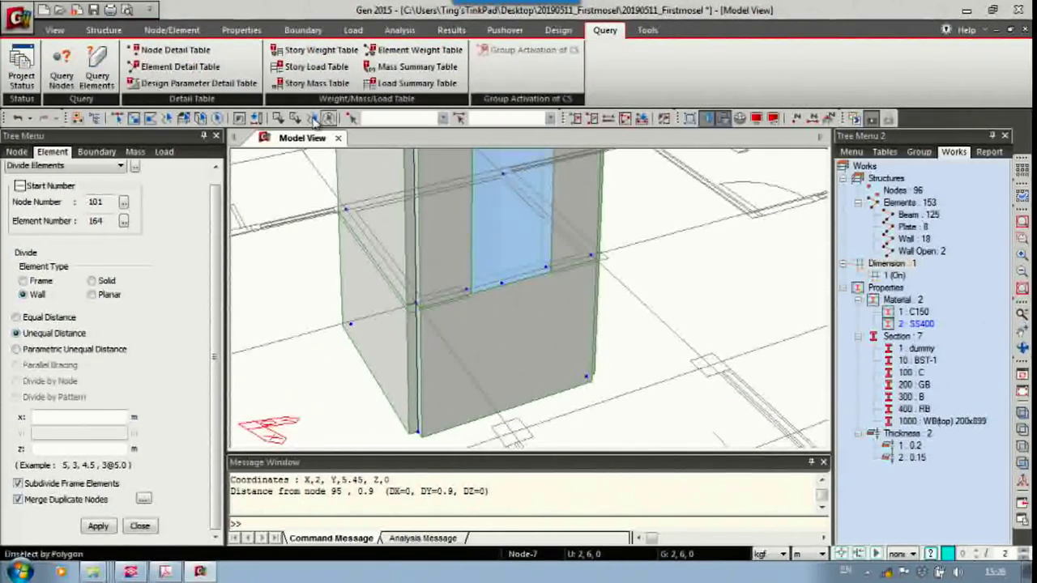
click(65, 75)
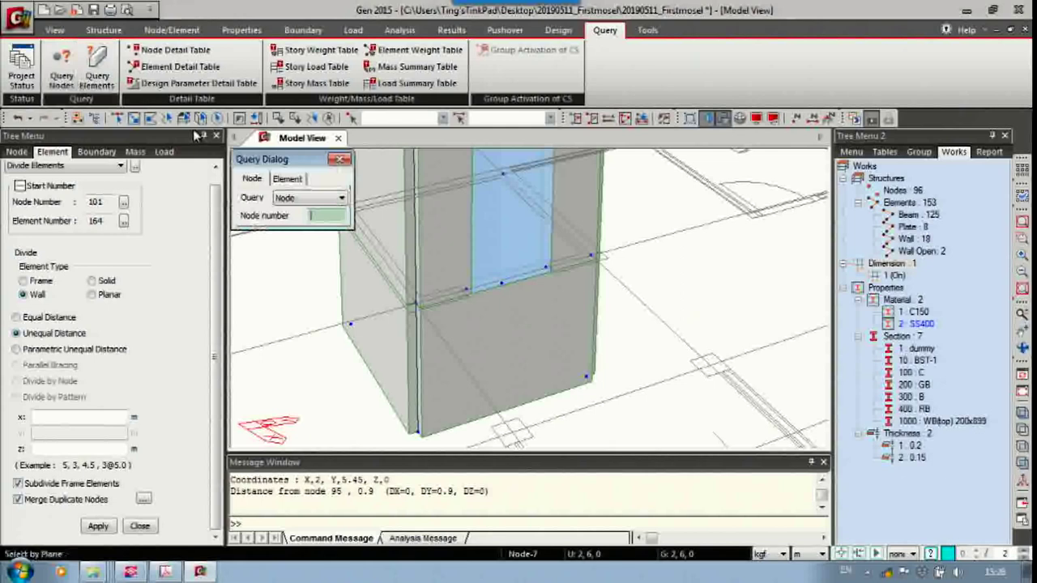
click(417, 298)
click(468, 285)
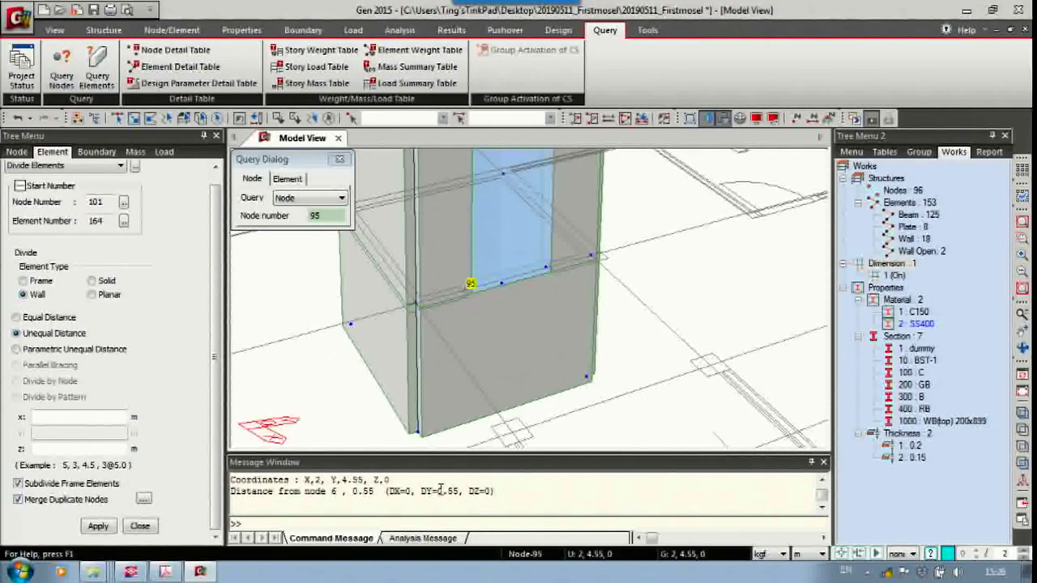
drag(438, 490, 442, 489)
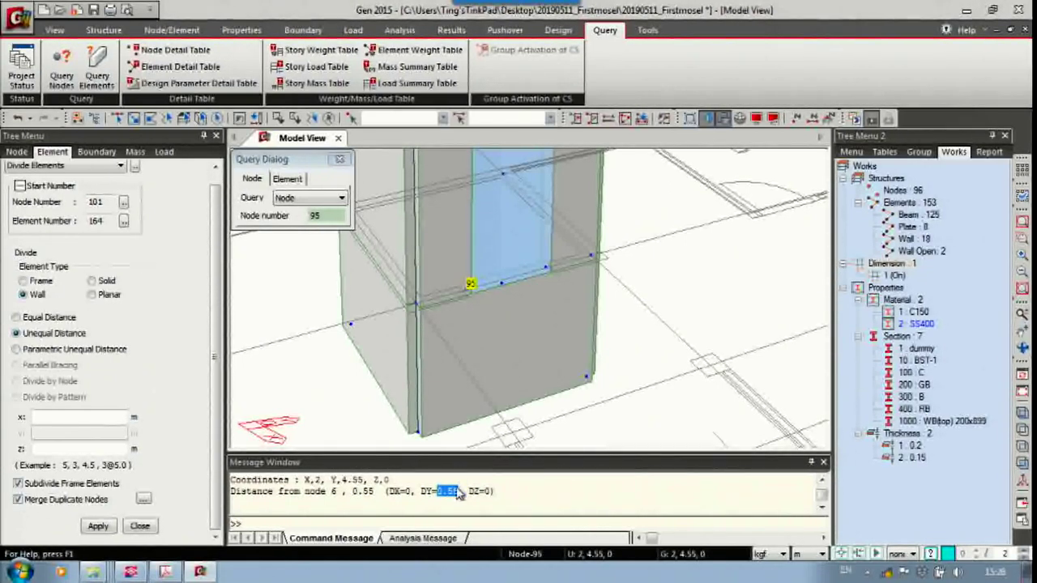
click(79, 450)
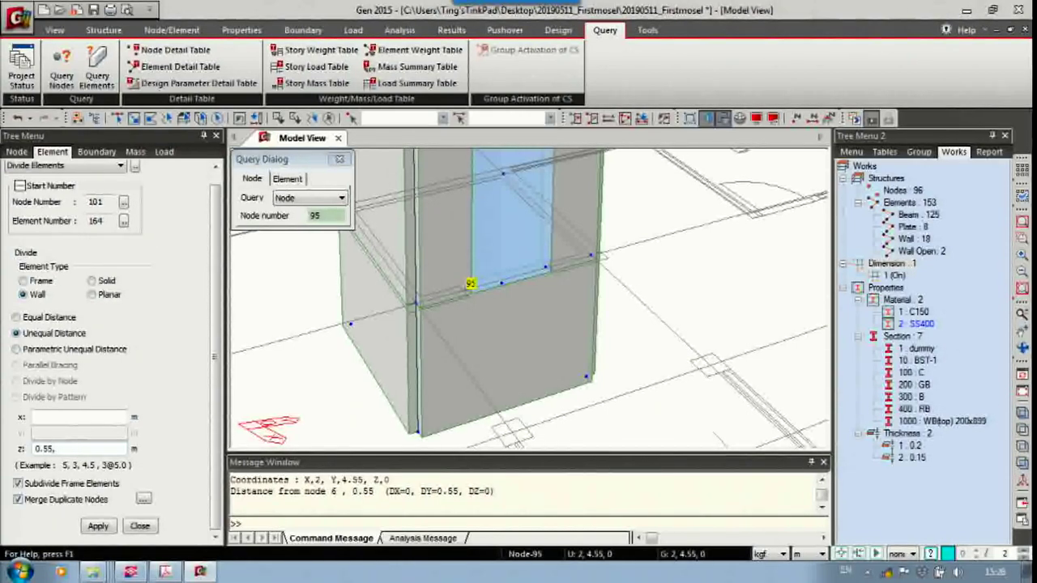
Query the lower opening's width between its bottom nodes, add 0.9 m as the second z division distance, and end the query.
click(316, 216)
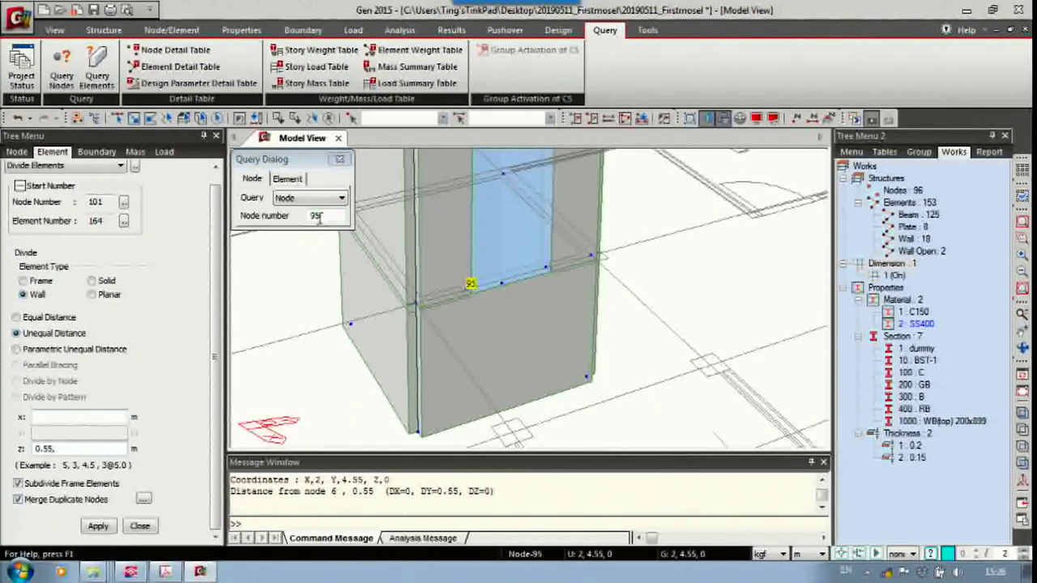
click(464, 301)
click(548, 264)
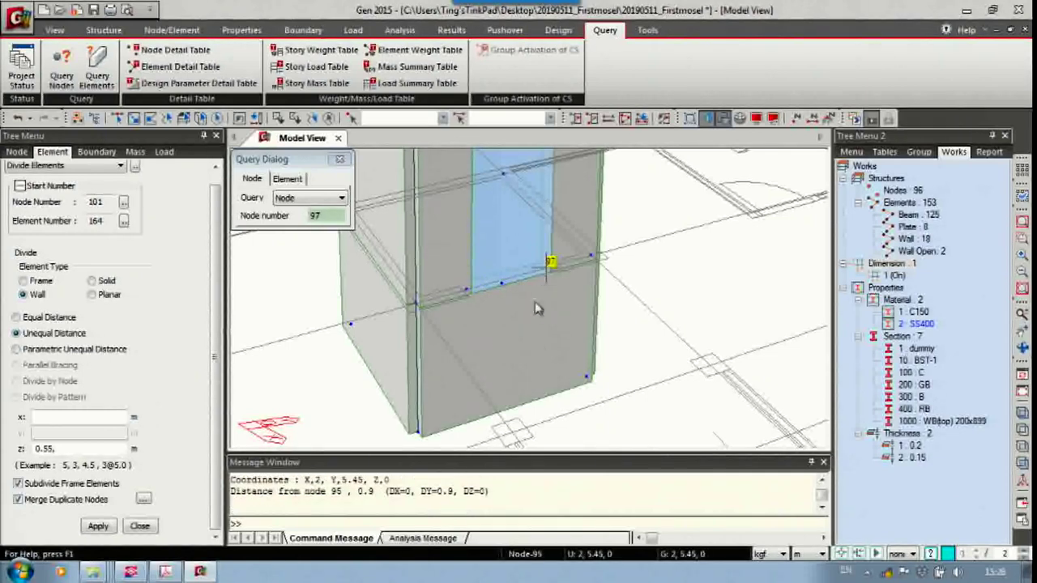
drag(437, 492, 455, 491)
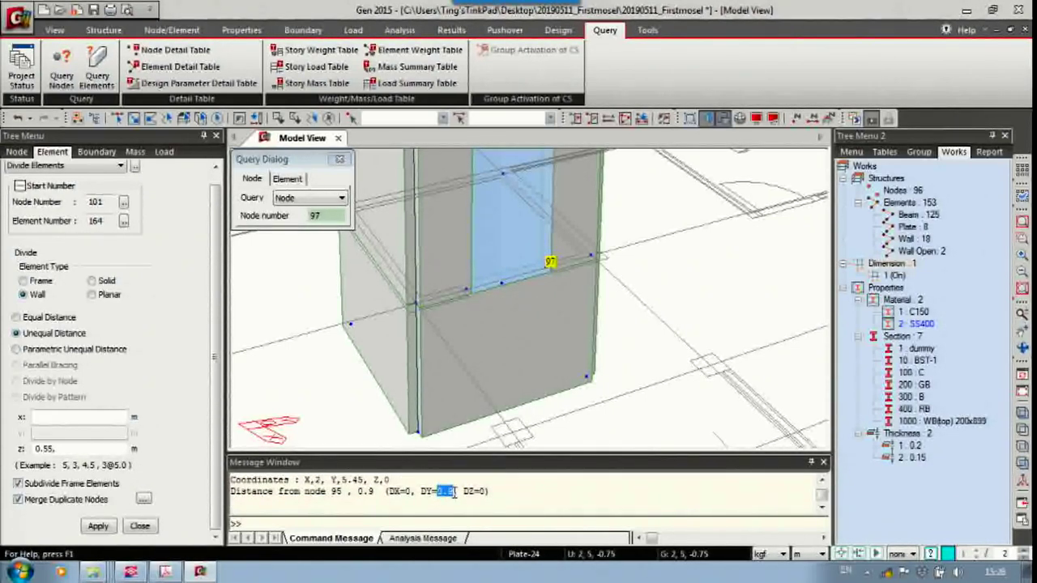
click(67, 452)
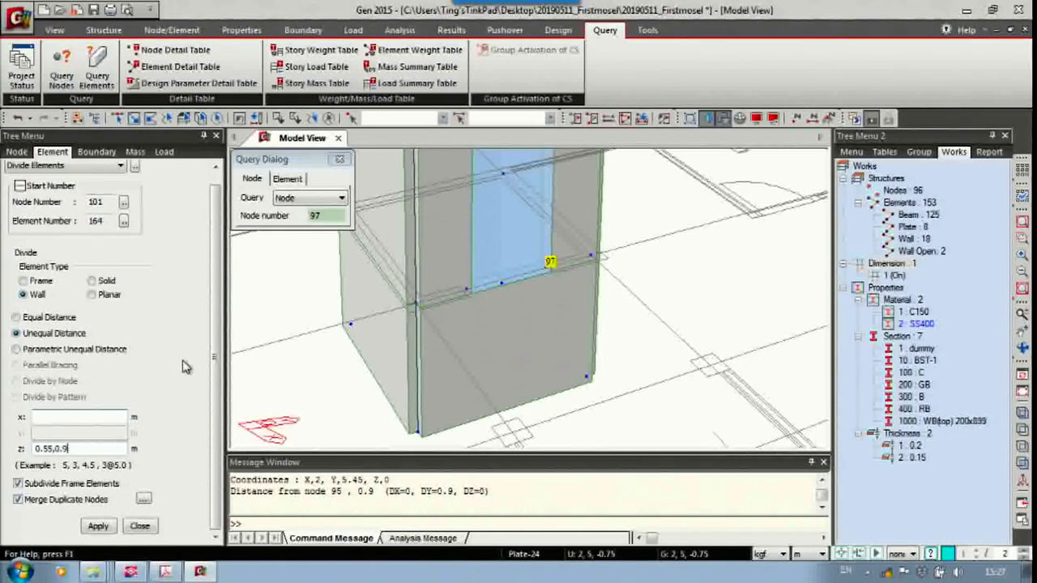
click(339, 160)
scroll(431, 366, up, 3)
scroll(431, 367, down, 5)
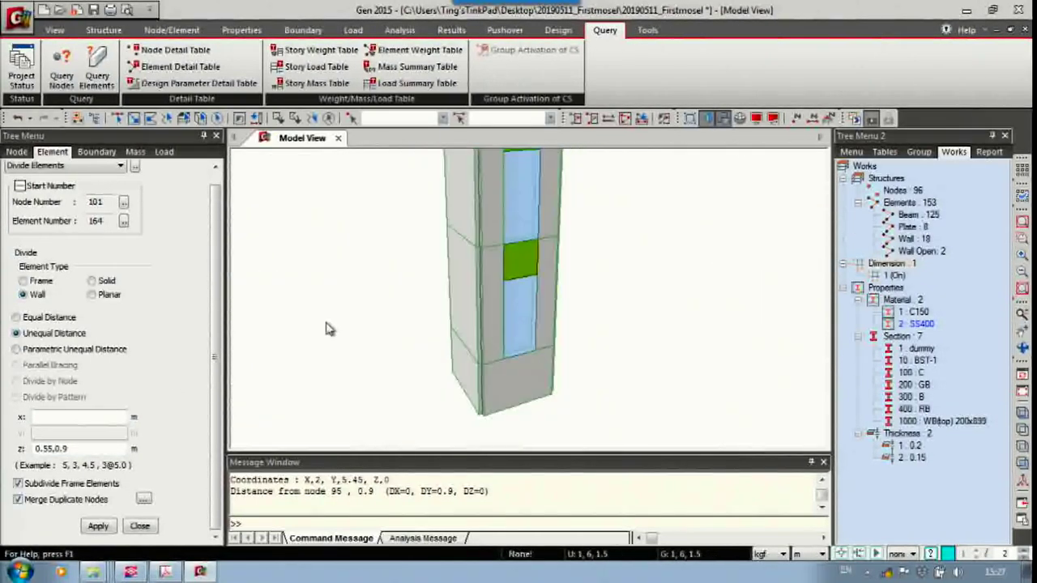
ctrl+middle_drag(552, 315, 578, 276)
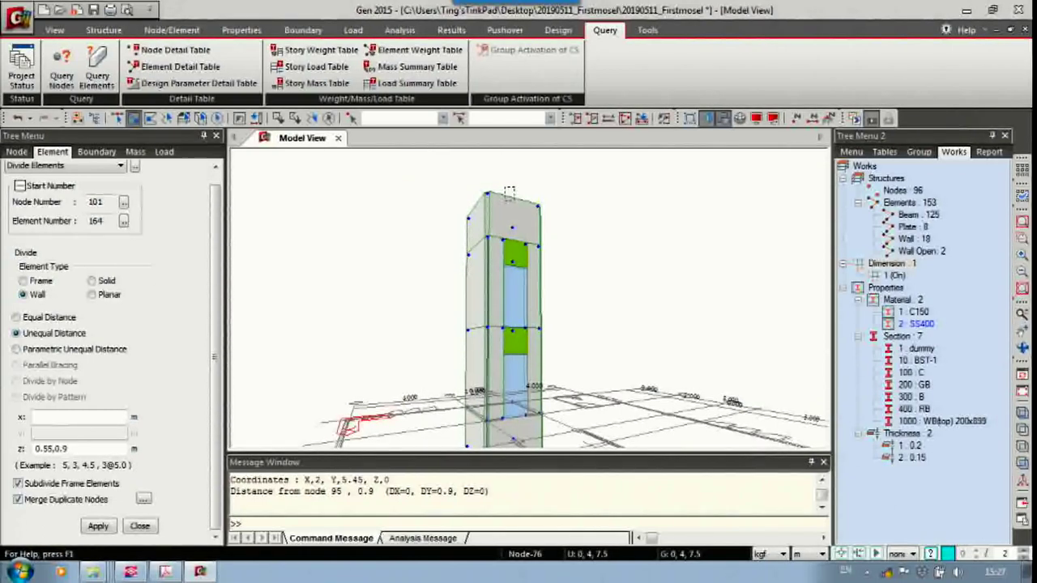
click(514, 219)
ctrl+middle_drag(578, 285, 568, 362)
click(327, 118)
ctrl+middle_drag(570, 284, 569, 223)
drag(511, 215, 504, 187)
ctrl+middle_drag(507, 201, 646, 289)
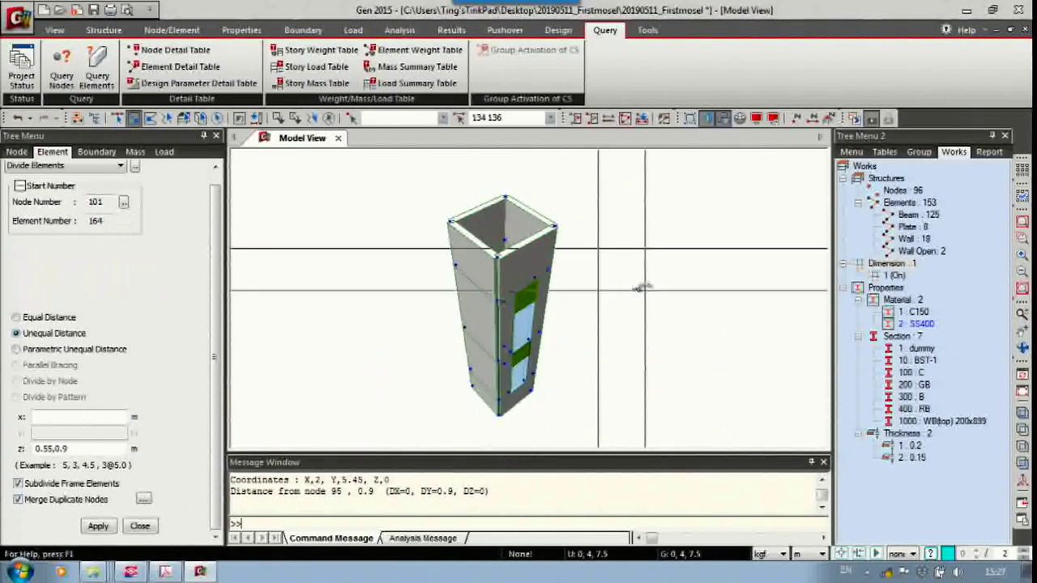
scroll(580, 285, up, 5)
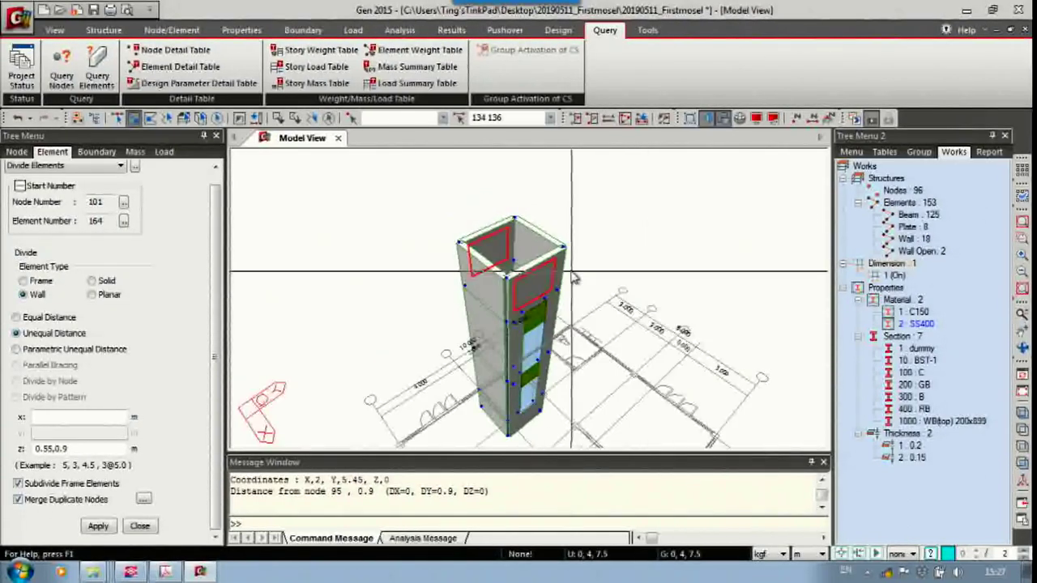
mouse_move(578, 279)
ctrl+middle_down()
mouse_move(592, 262)
mouse_move(584, 267)
ctrl+middle_up()
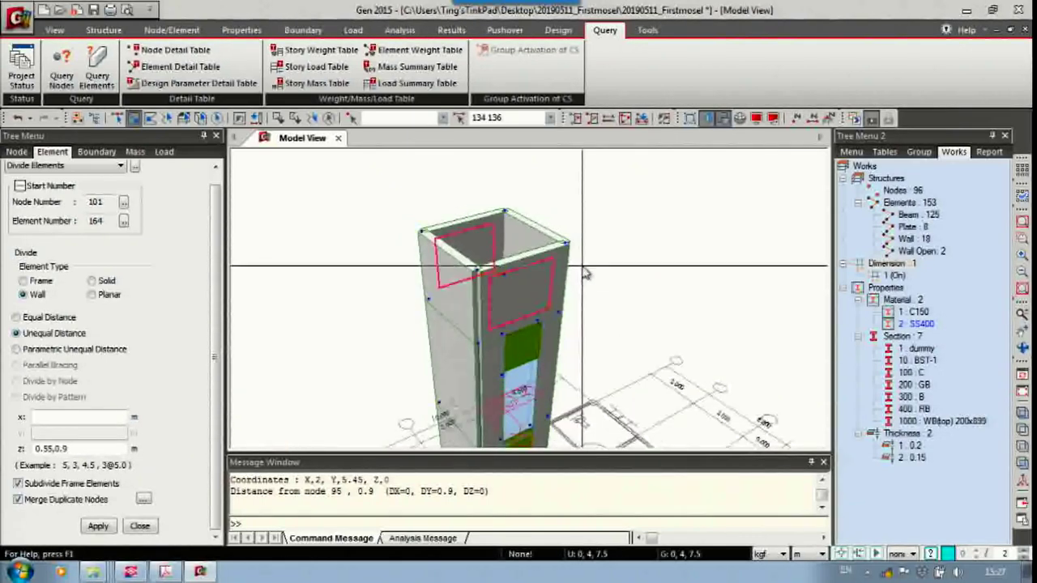
click(328, 118)
Divide the front wall elements above the upper opening and below the lower opening at unequal z distances of 0.55 and 0.9 m.
ctrl+middle_drag(602, 312, 549, 206)
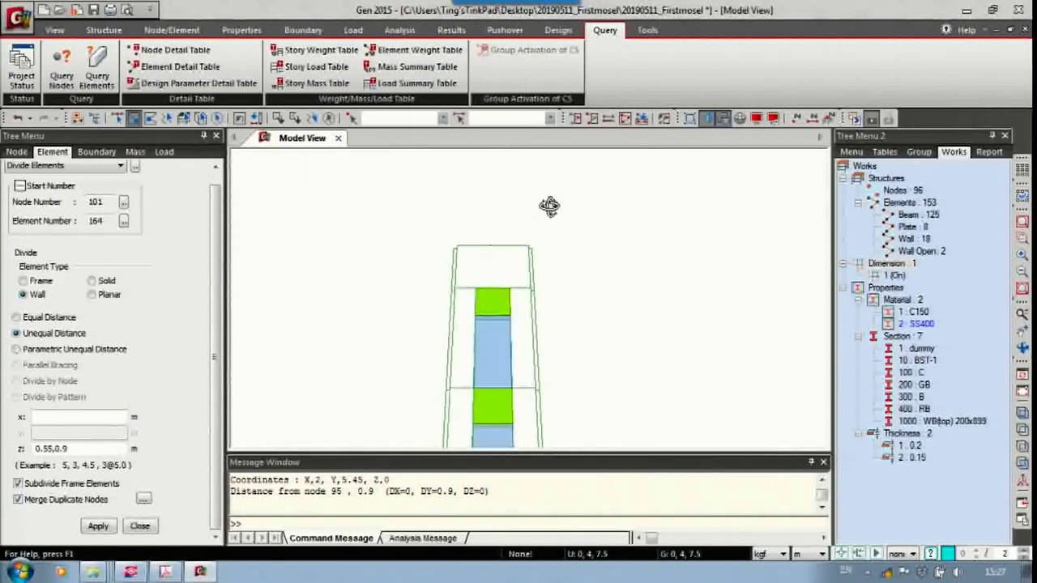
drag(495, 221, 494, 242)
click(496, 247)
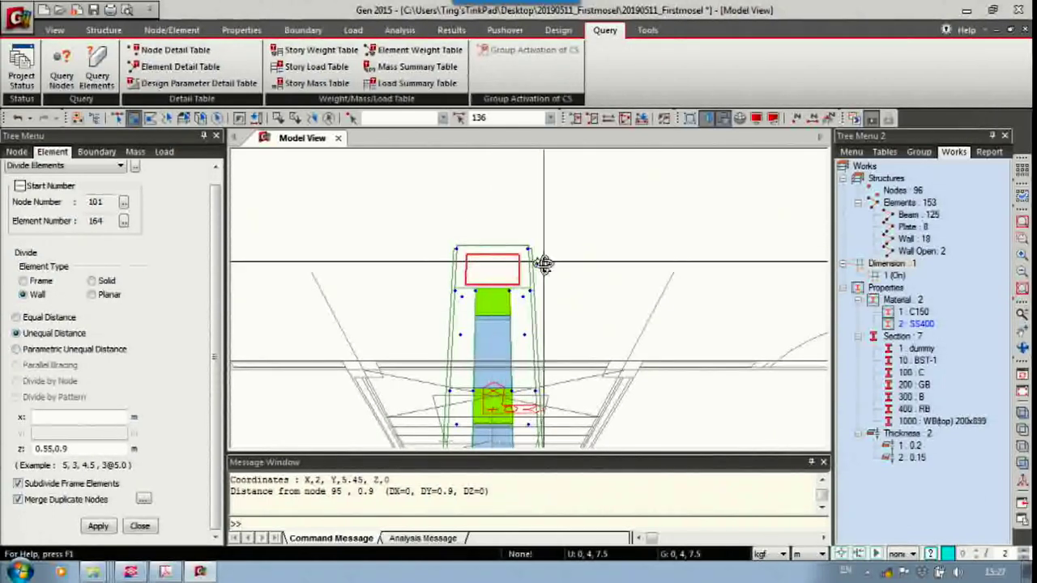
ctrl+middle_drag(546, 261, 587, 314)
click(499, 362)
scroll(559, 330, down, 3)
ctrl+middle_drag(538, 346, 542, 440)
click(98, 525)
Examine the divided wall elements above and below the openings against the opening edges.
scroll(567, 357, down, 3)
middle_drag(550, 262, 544, 349)
drag(442, 216, 583, 352)
click(576, 120)
ctrl+middle_drag(576, 130, 588, 249)
scroll(556, 277, up, 2)
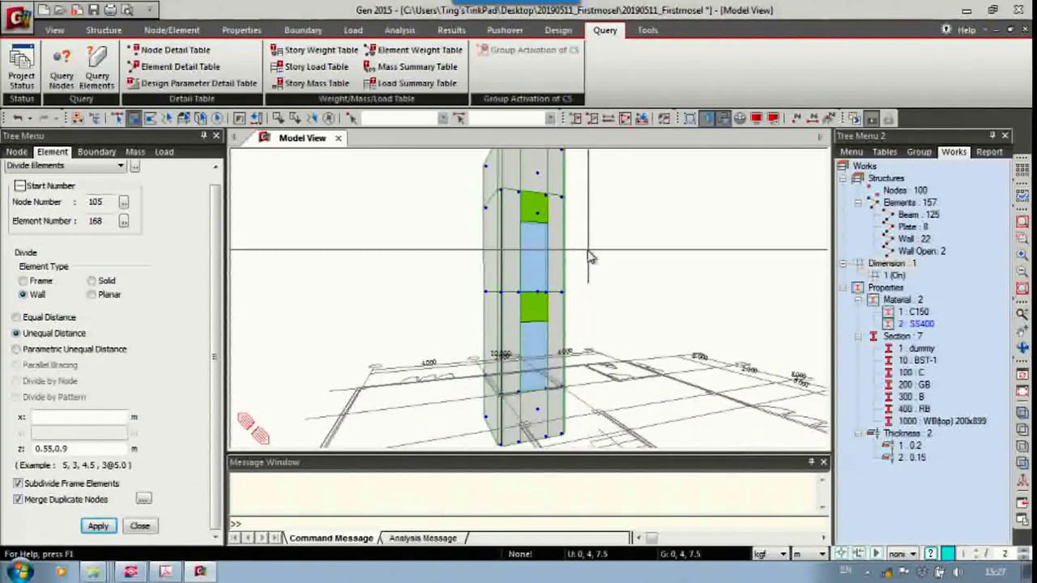
scroll(550, 277, down, 3)
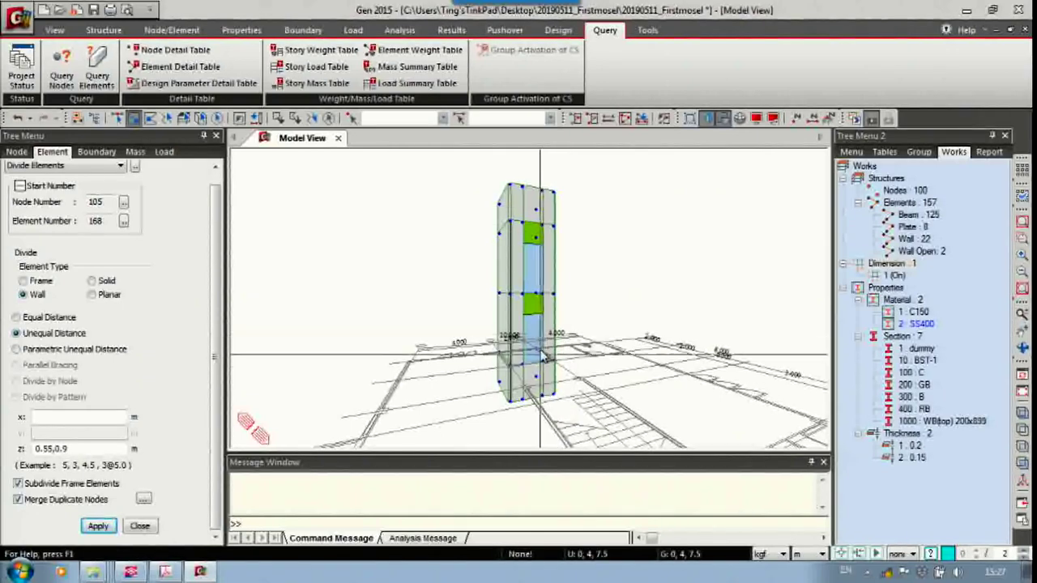
mouse_move(559, 381)
ctrl+middle_down()
mouse_move(572, 397)
mouse_move(563, 376)
mouse_move(552, 393)
ctrl+middle_up()
scroll(554, 394, up, 3)
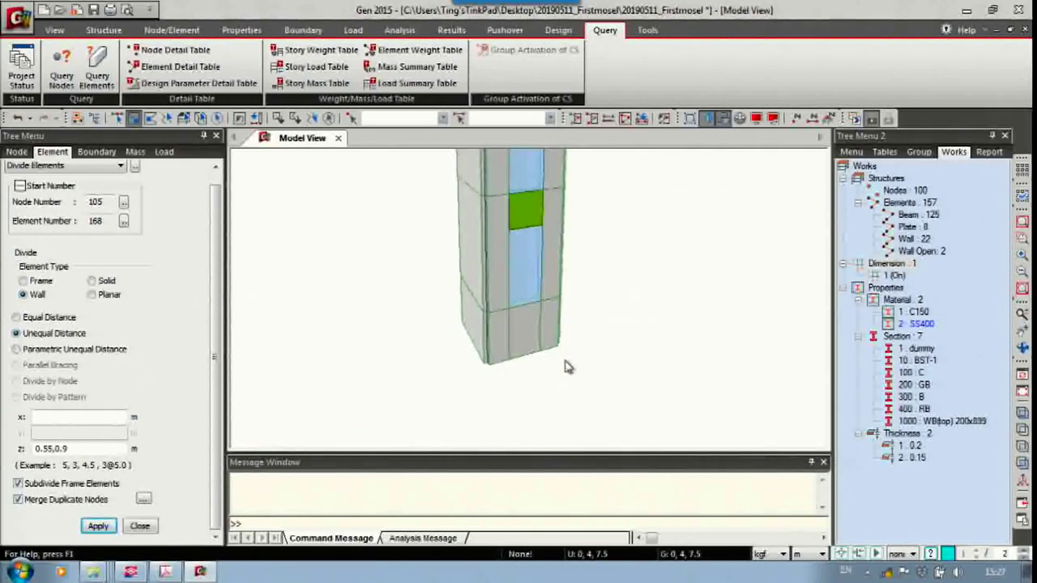
ctrl+middle_drag(484, 346, 572, 395)
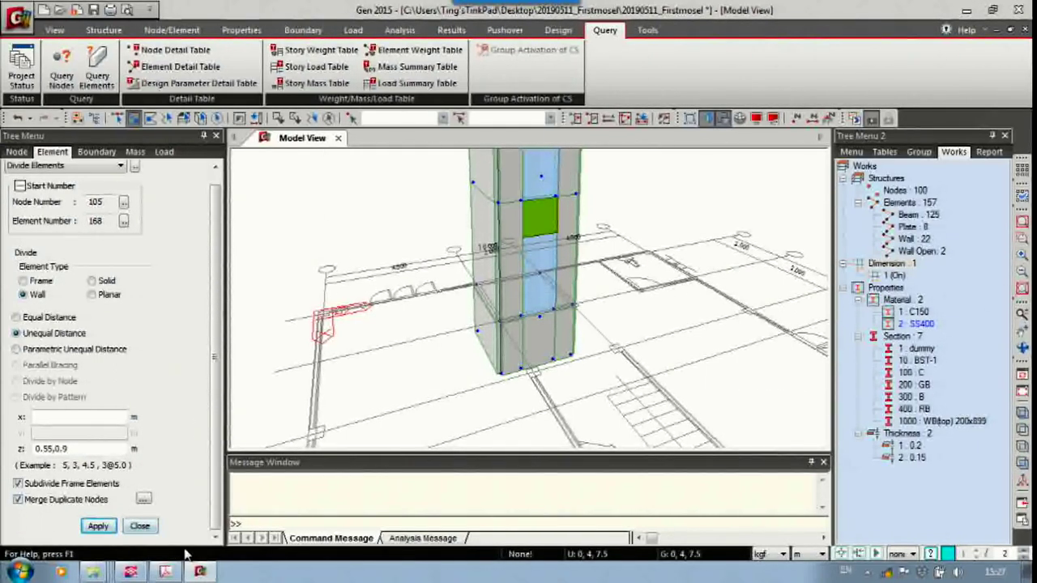
Close Divide Elements and undo the wall divisions and openings, back to the full building model with unopened shaft walls.
click(139, 526)
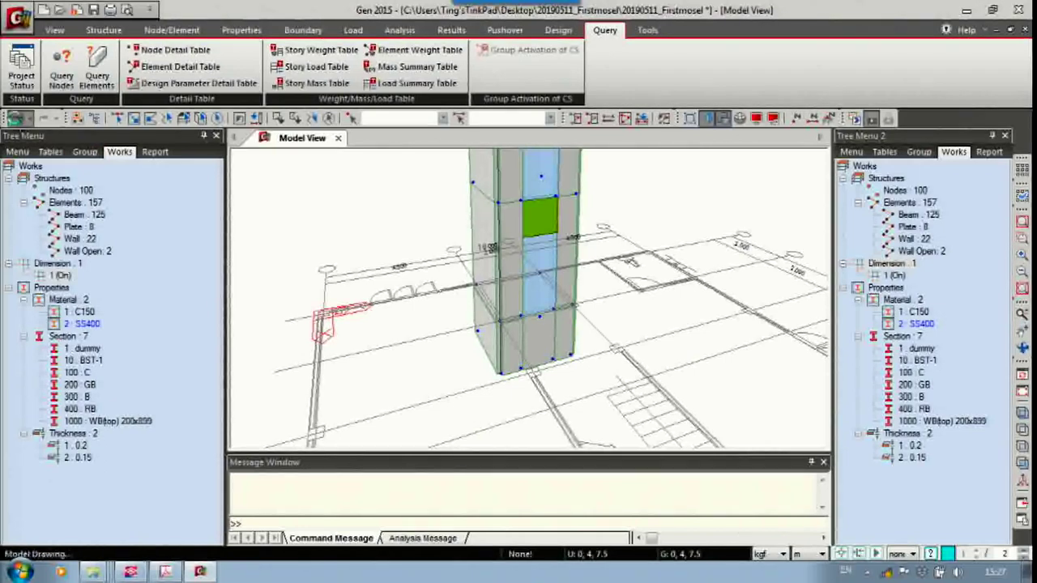
click(16, 119)
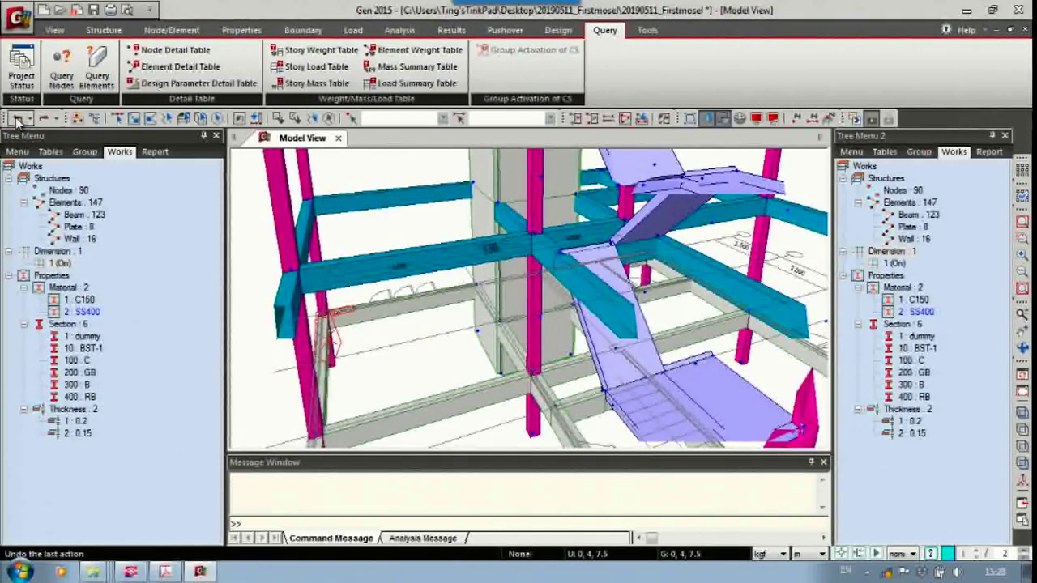
scroll(451, 322, down, 5)
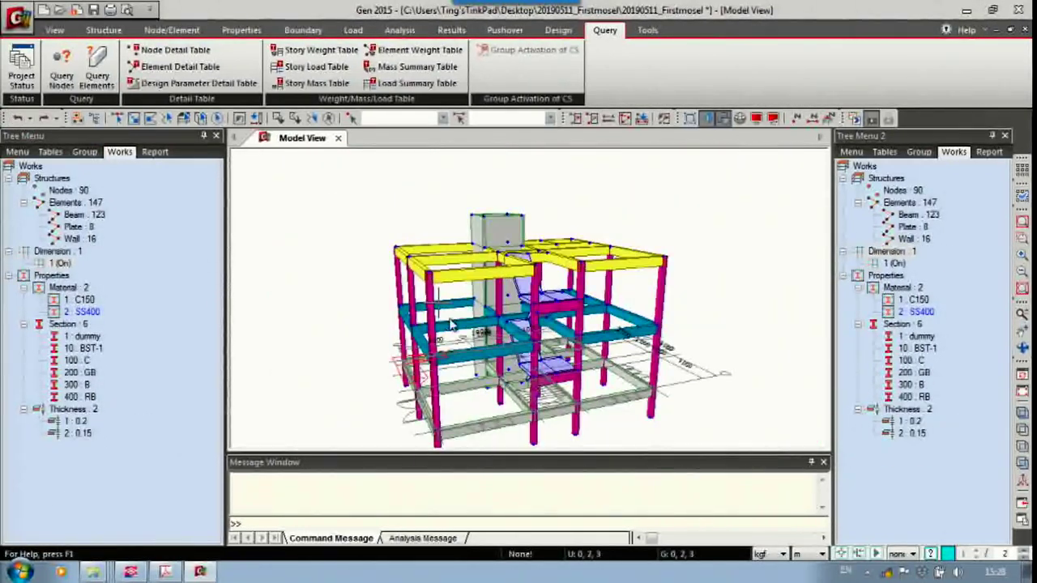
ctrl+middle_drag(451, 324, 554, 330)
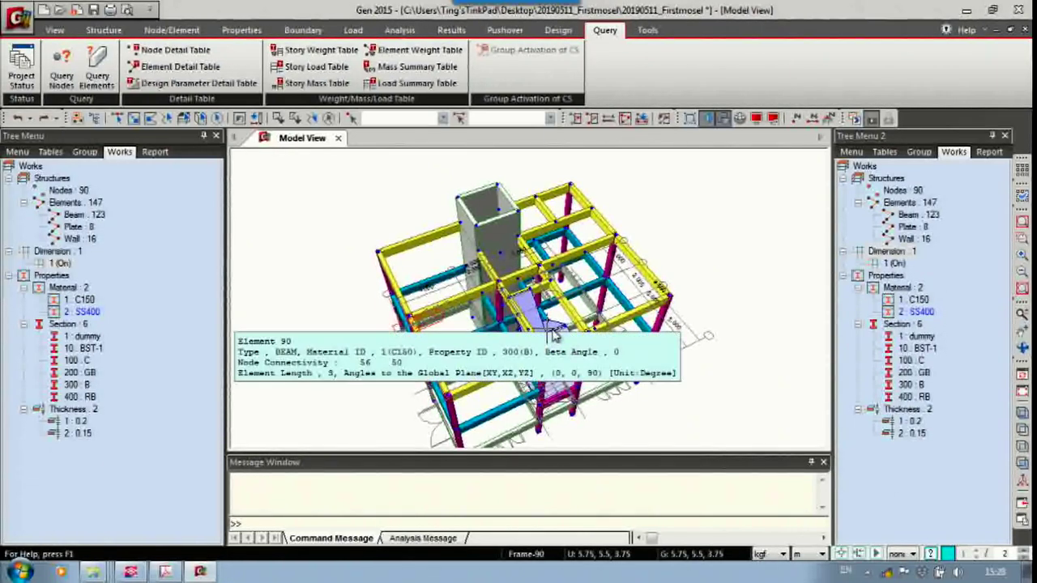
Hide dimension drawing 1, then select all wall elements and activate only them to isolate the shaft.
right_click(59, 266)
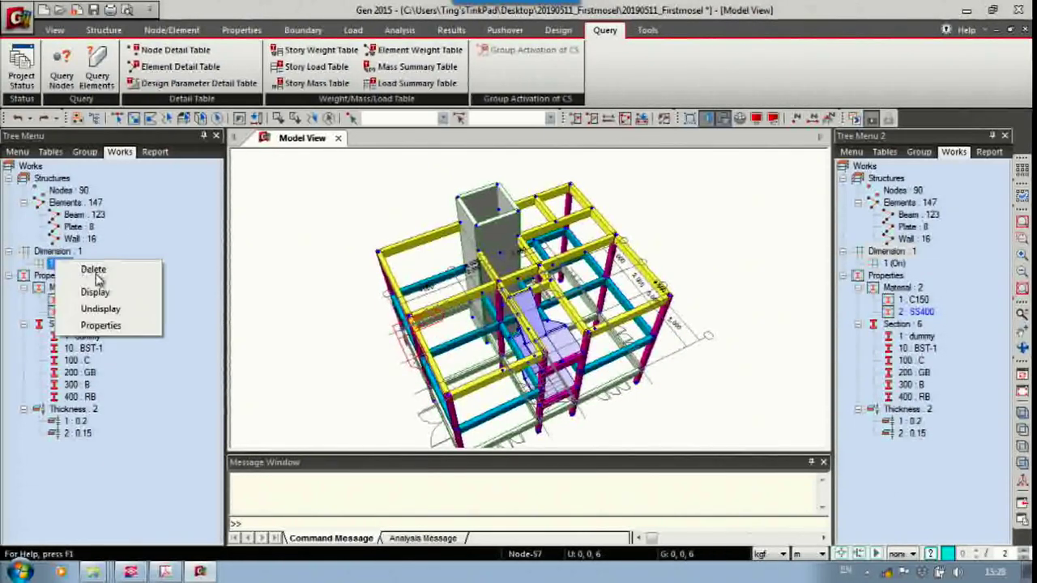
click(102, 307)
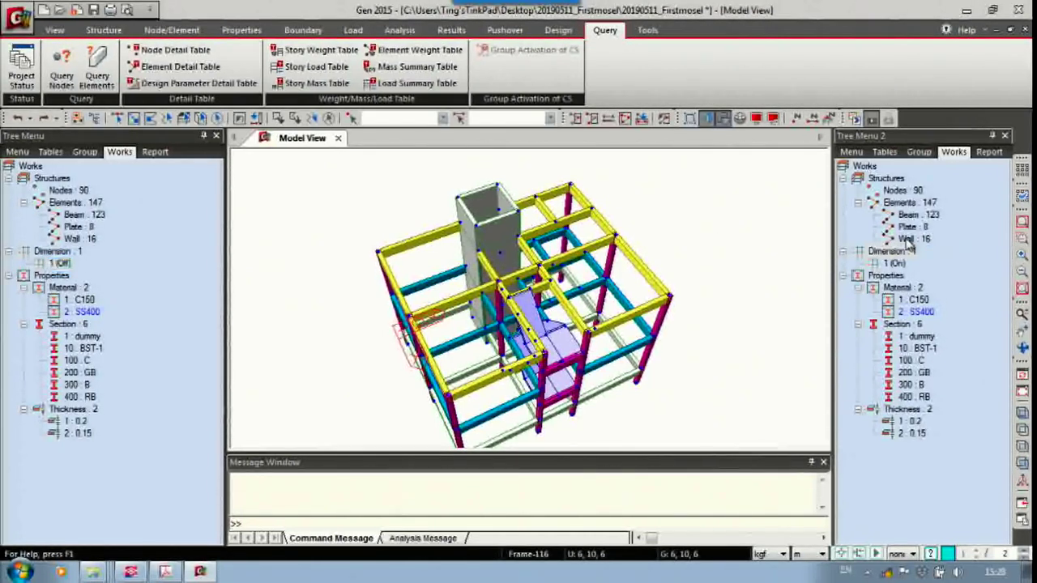
click(908, 239)
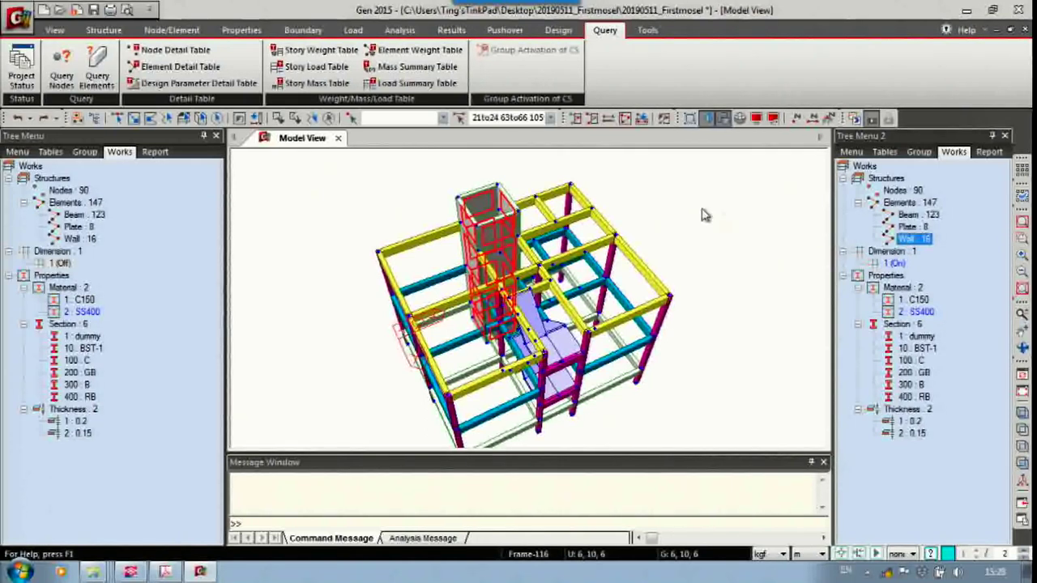
click(575, 119)
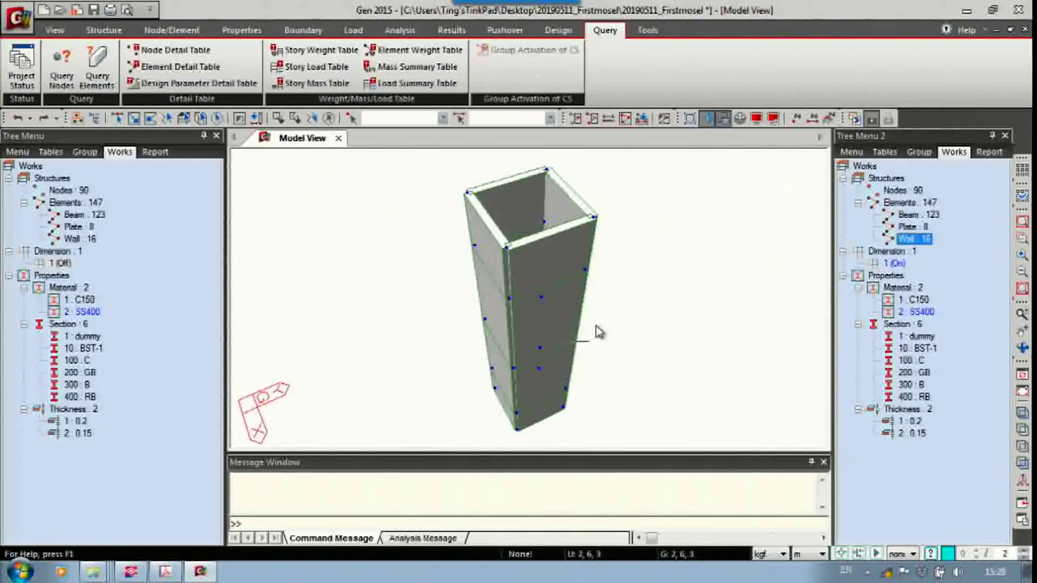
mouse_move(597, 331)
ctrl+middle_down()
mouse_move(584, 274)
mouse_move(556, 286)
mouse_move(560, 354)
mouse_move(567, 338)
mouse_move(589, 342)
mouse_move(583, 332)
ctrl+middle_up()
scroll(510, 298, down, 3)
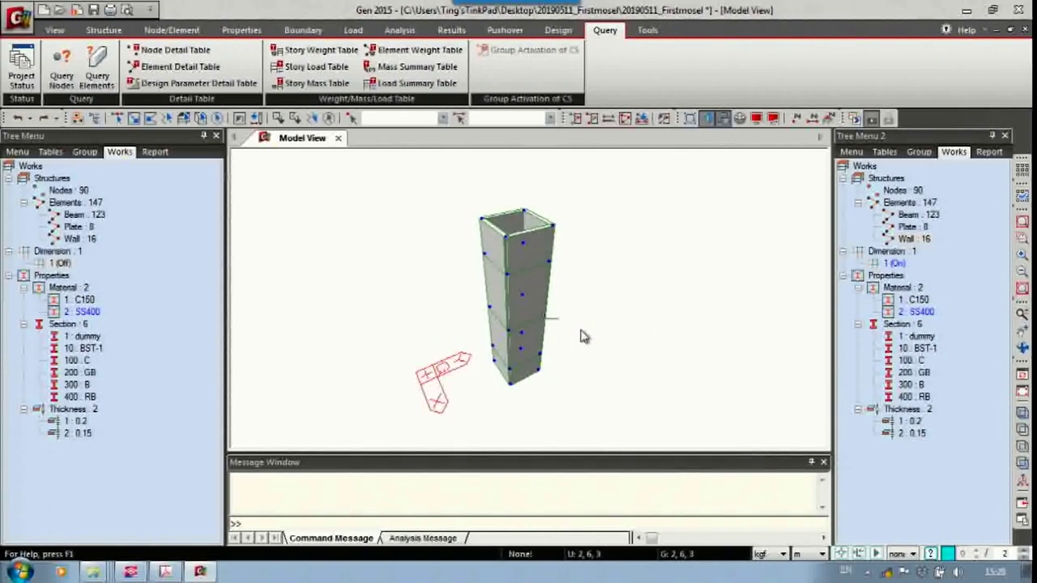
Display dimension drawing 1 again around the isolated shaft.
click(60, 267)
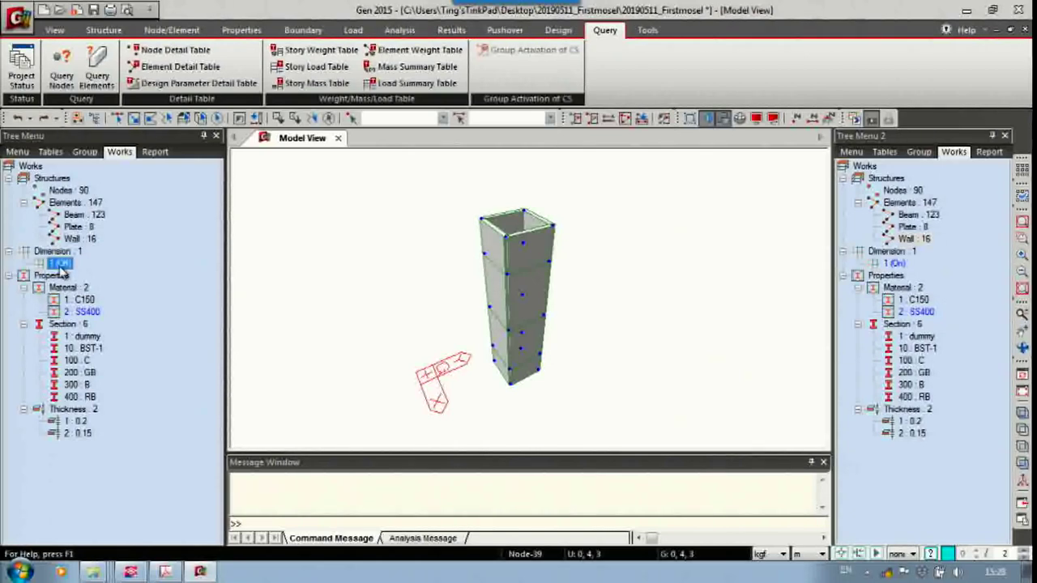
right_click(62, 271)
click(110, 301)
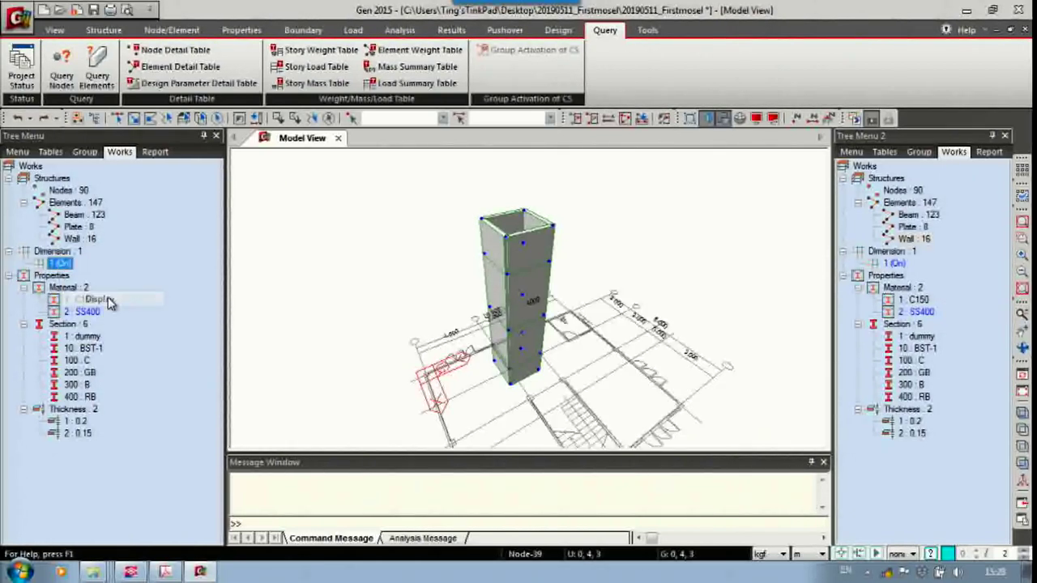
mouse_move(571, 392)
middle_down()
mouse_move(594, 364)
mouse_move(580, 328)
mouse_move(606, 384)
middle_up()
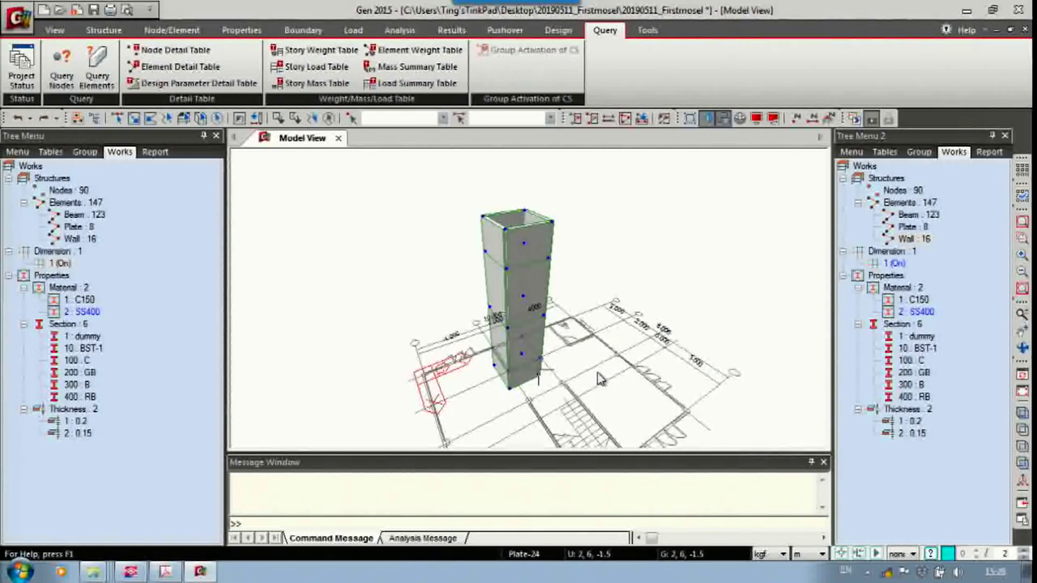
middle_drag(600, 380, 651, 317)
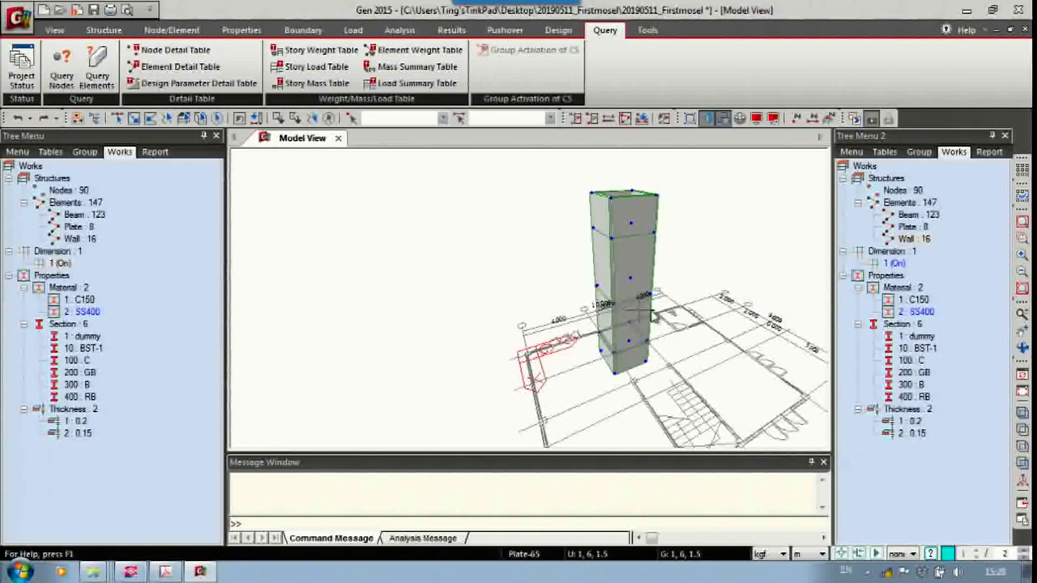
middle_drag(657, 301, 653, 293)
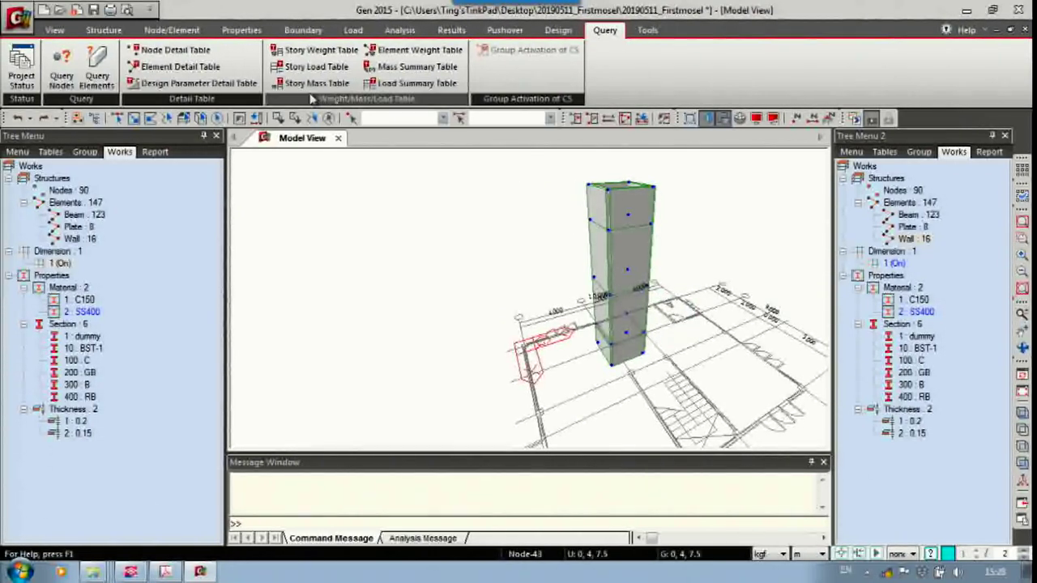
Set up a Wall Opening with the Middle direction, dy 0 m, width 0.9 m and height 2.1 m.
click(106, 31)
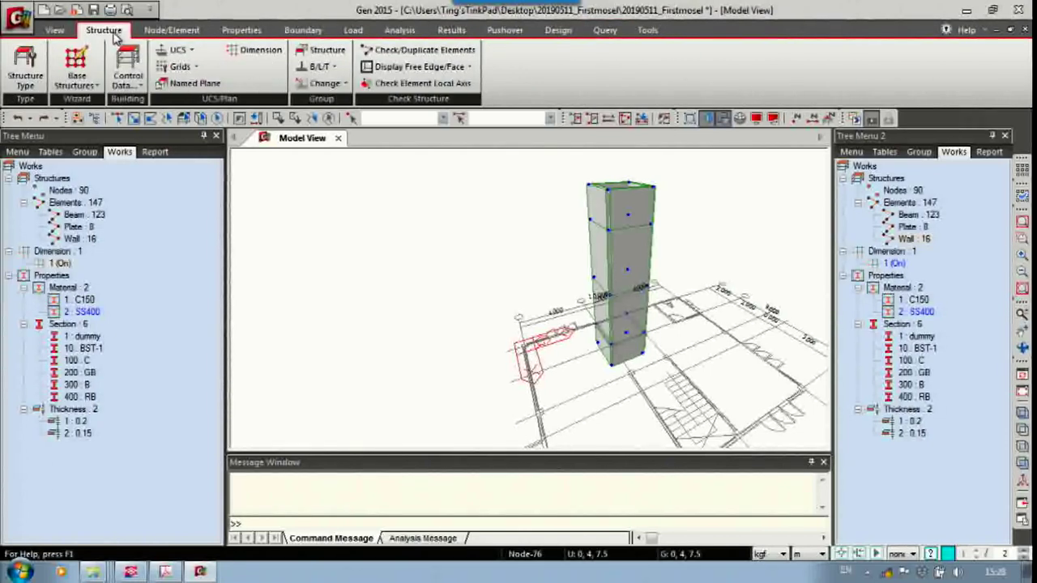
click(166, 31)
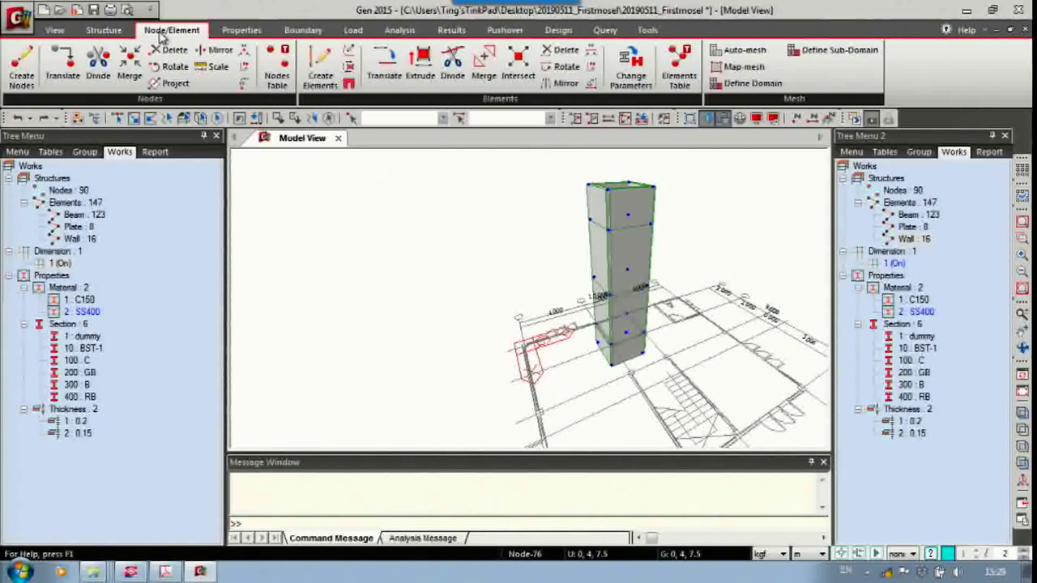
click(350, 86)
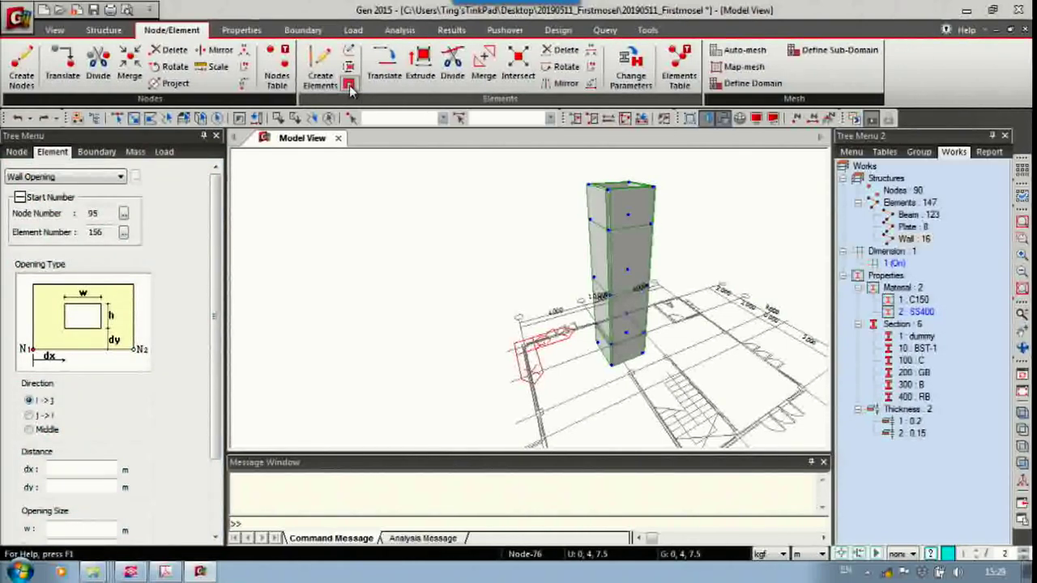
scroll(221, 273, down, 2)
drag(221, 269, 227, 306)
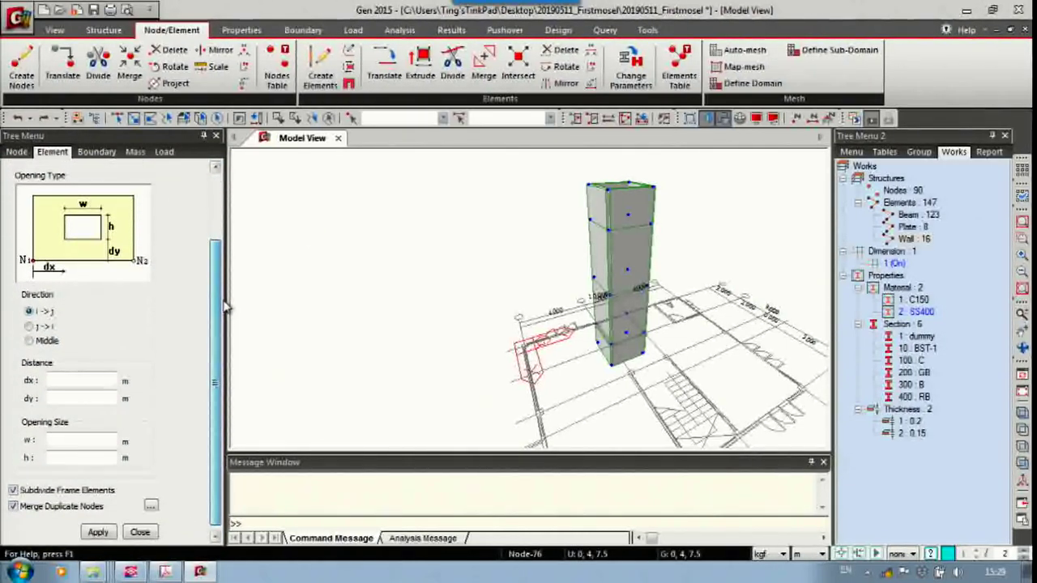
click(33, 341)
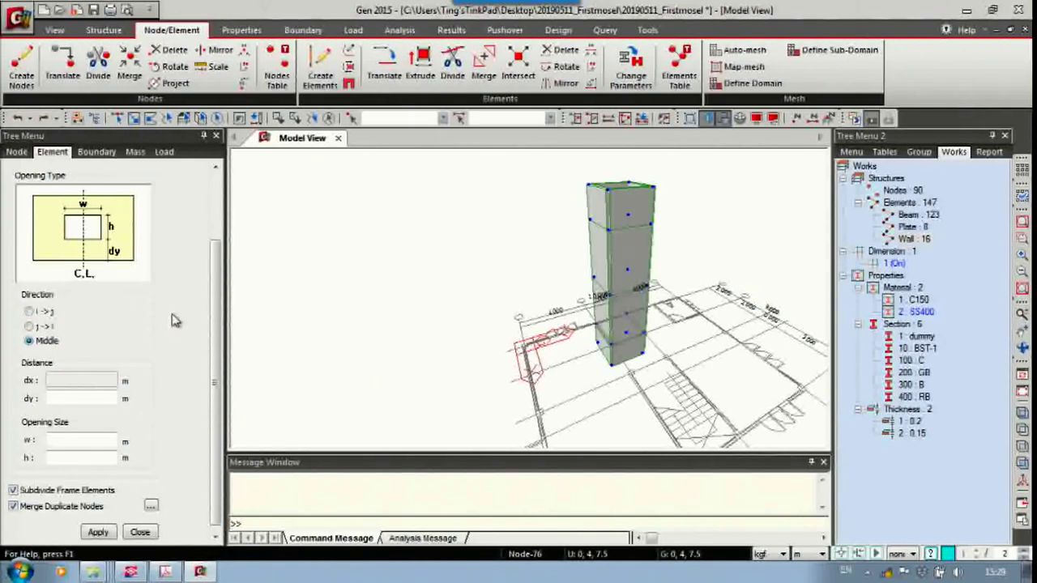
drag(212, 300, 212, 324)
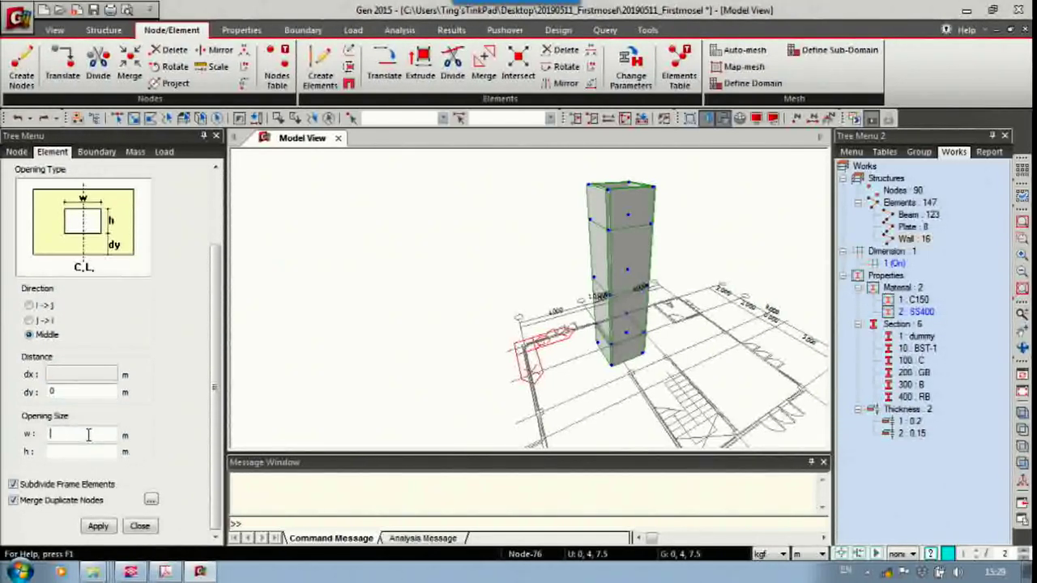
text(.9)
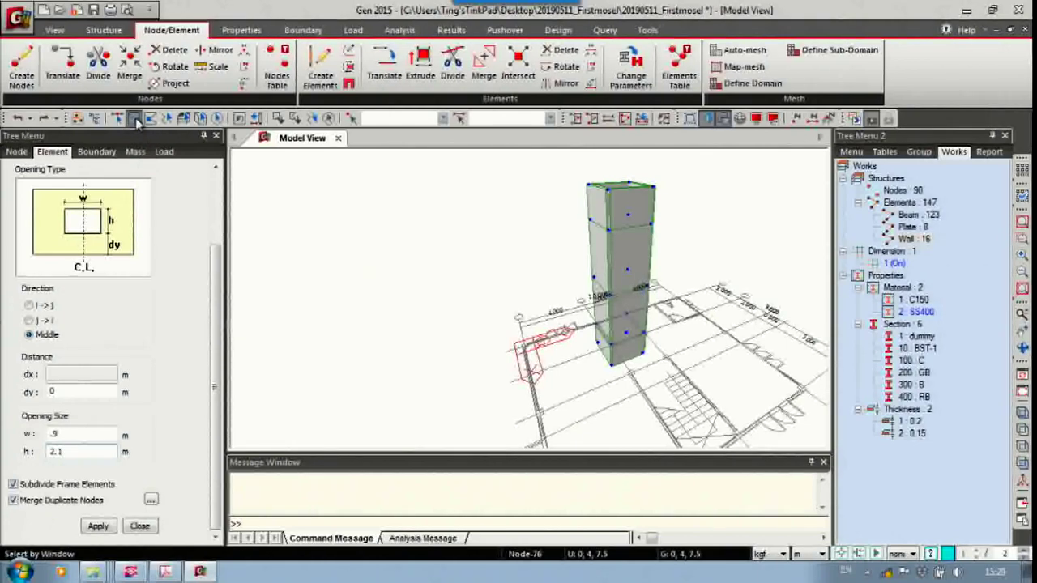
Apply the centred 0.9 x 2.1 m wall opening to the two middle walls on the shaft's stair-facing side, leaving out its top and bottom walls.
click(135, 119)
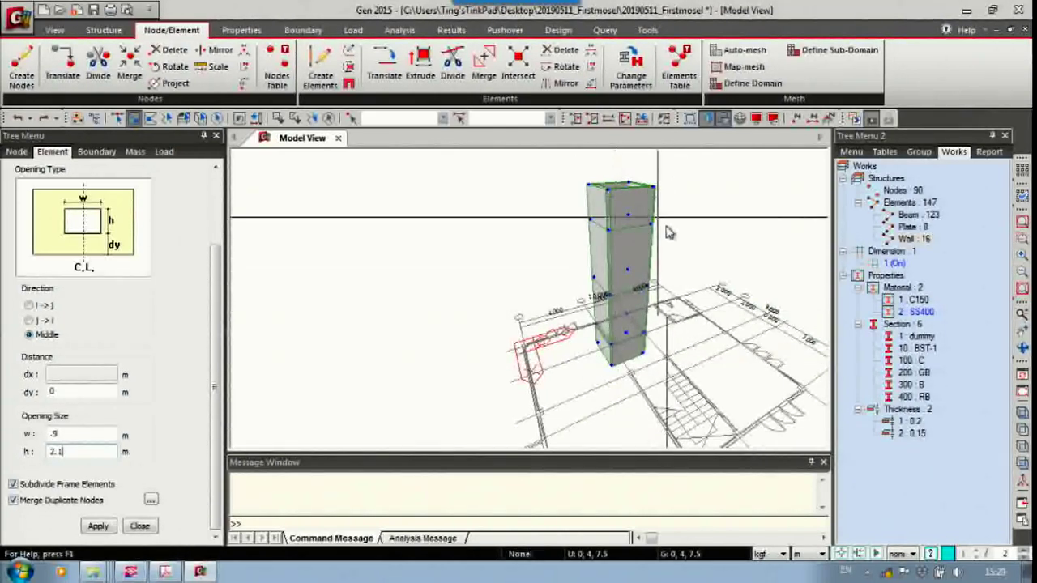
key(ctrl+a)
ctrl+middle_drag(689, 243, 664, 326)
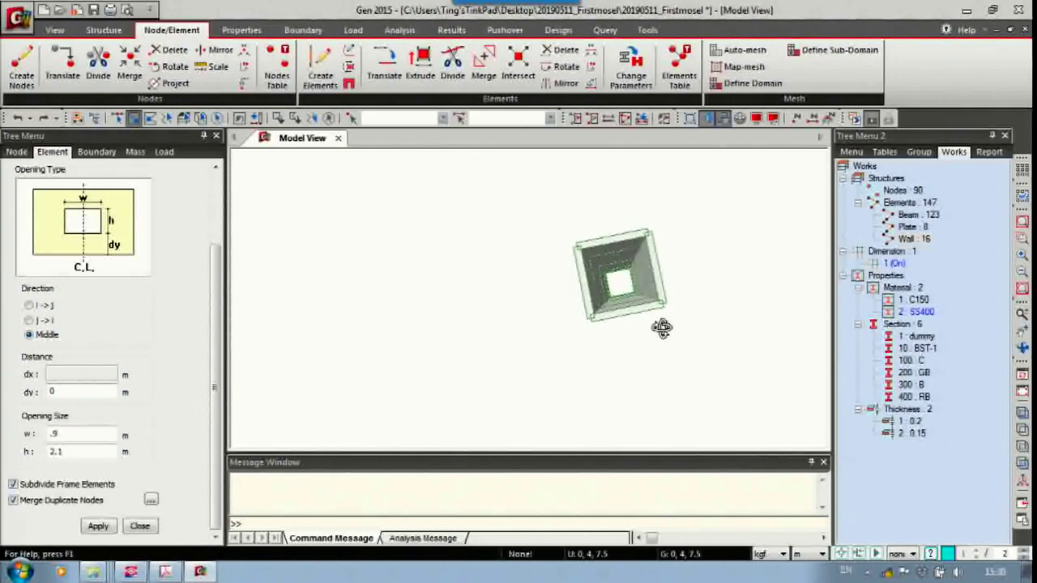
key(ctrl+a)
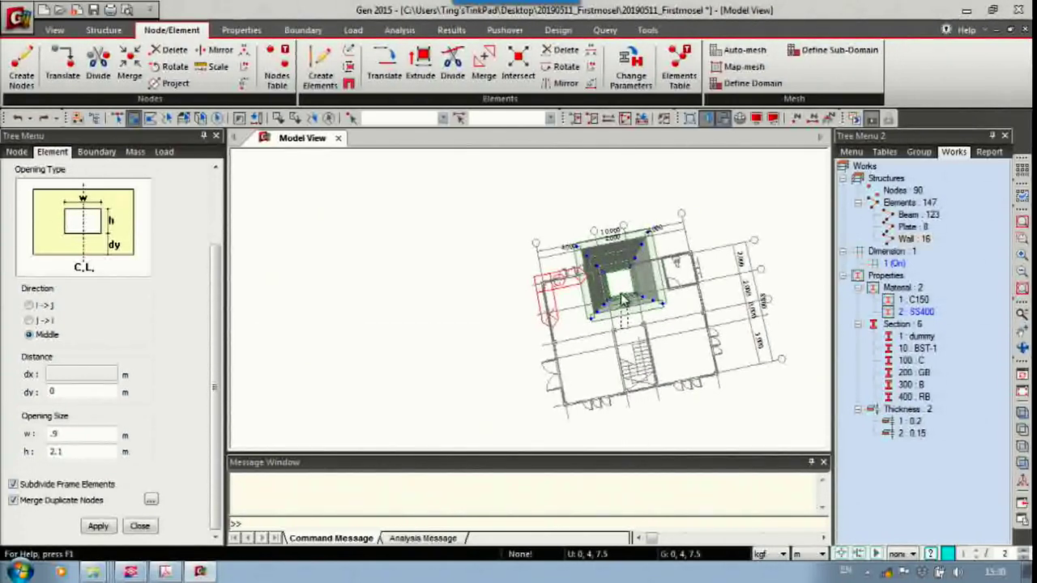
drag(621, 294, 618, 292)
ctrl+middle_drag(660, 370, 679, 229)
middle_drag(693, 289, 666, 309)
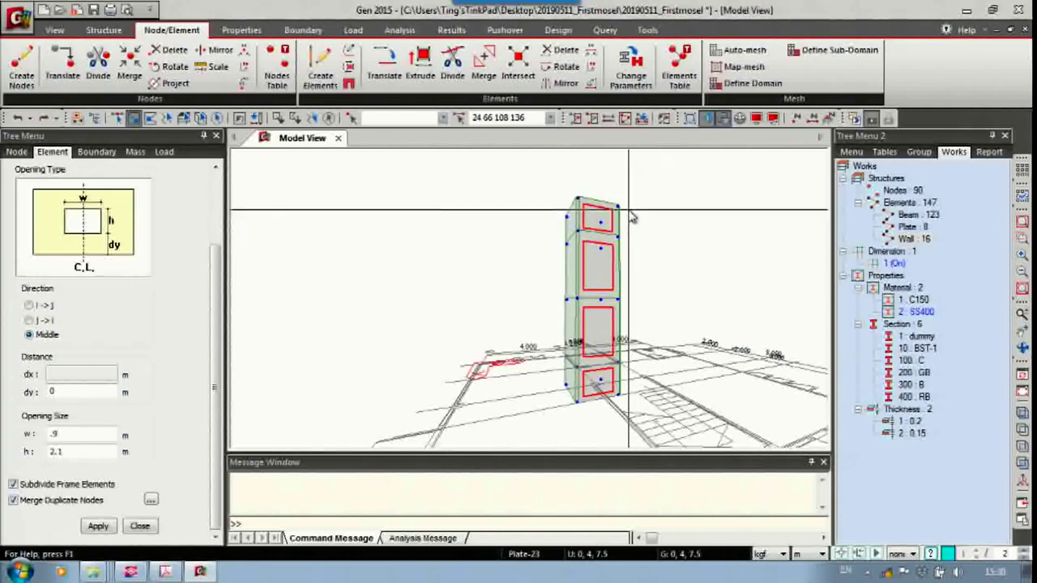
click(571, 188)
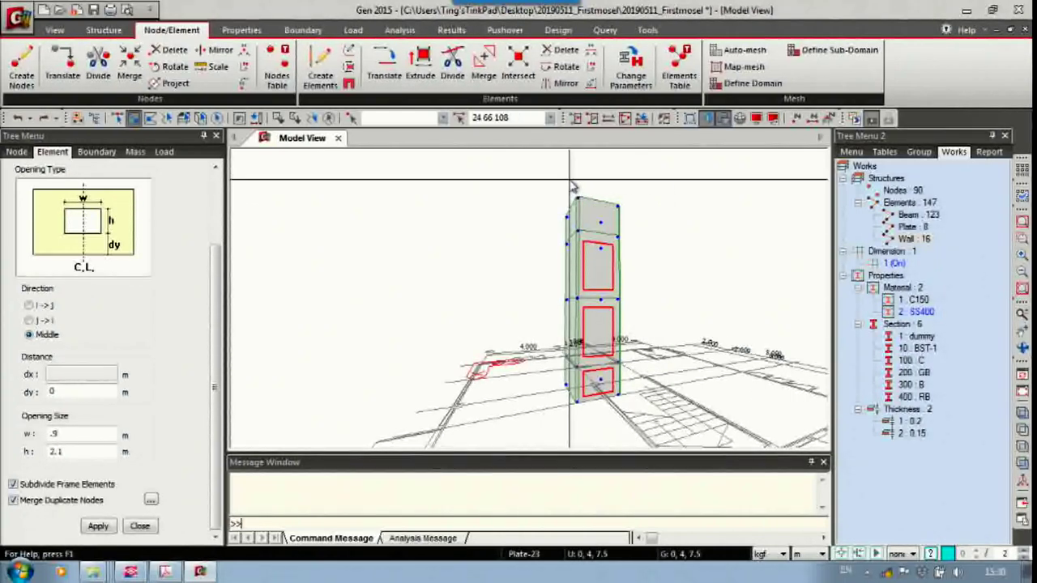
click(564, 386)
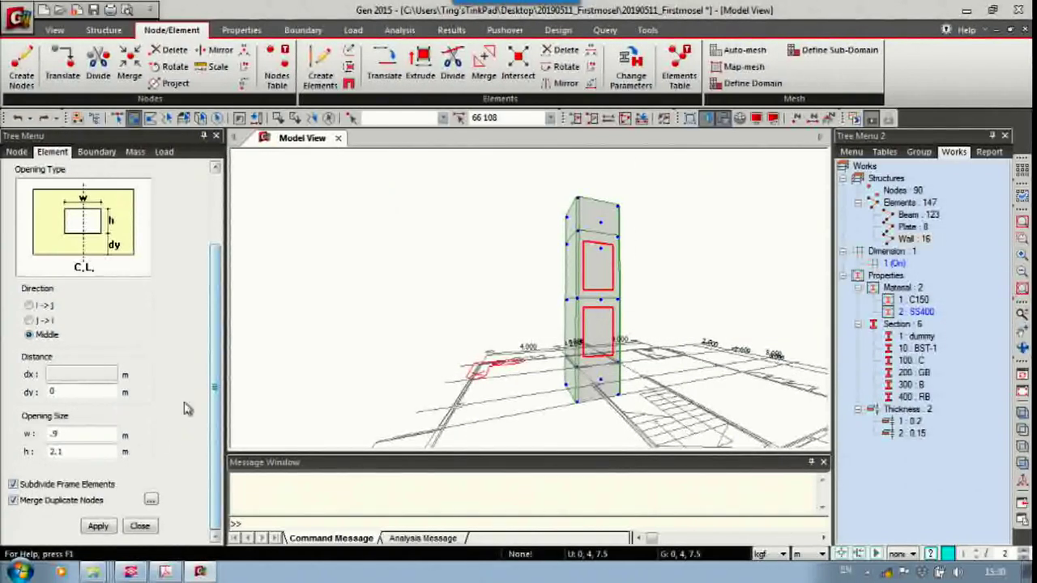
click(113, 527)
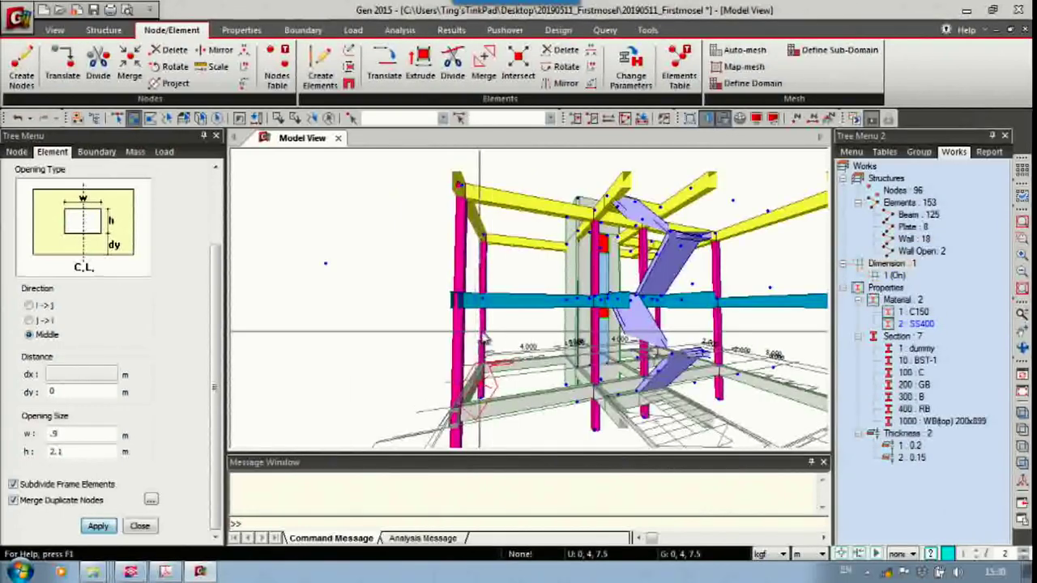
Isolate the shaft from the full building model again, activating its area and deactivating the stray element beside it.
mouse_move(620, 303)
ctrl+middle_down()
mouse_move(580, 419)
mouse_move(622, 331)
ctrl+middle_up()
drag(540, 200, 644, 320)
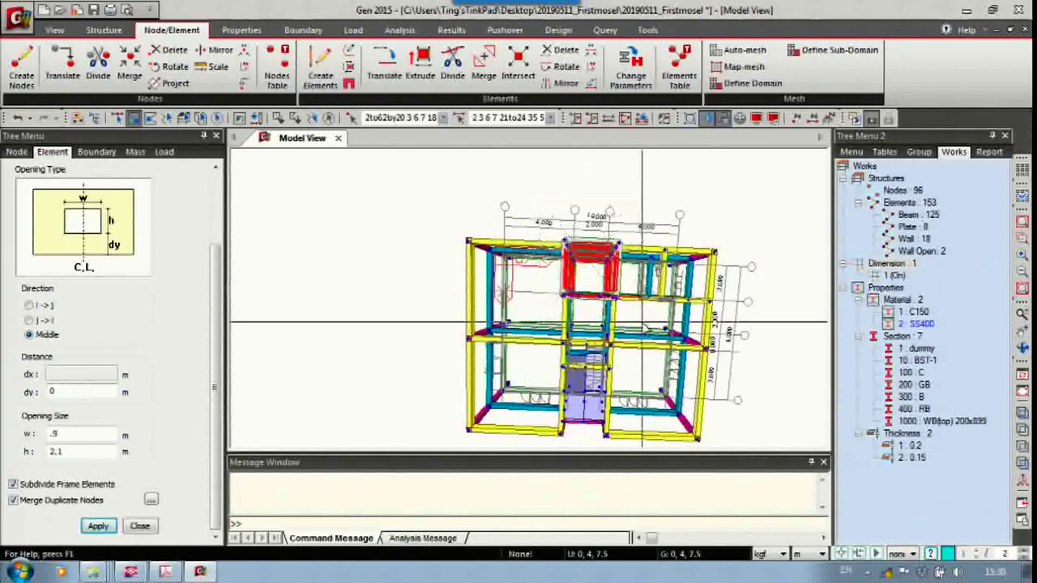
click(575, 119)
ctrl+middle_drag(602, 303, 645, 229)
drag(572, 340, 570, 342)
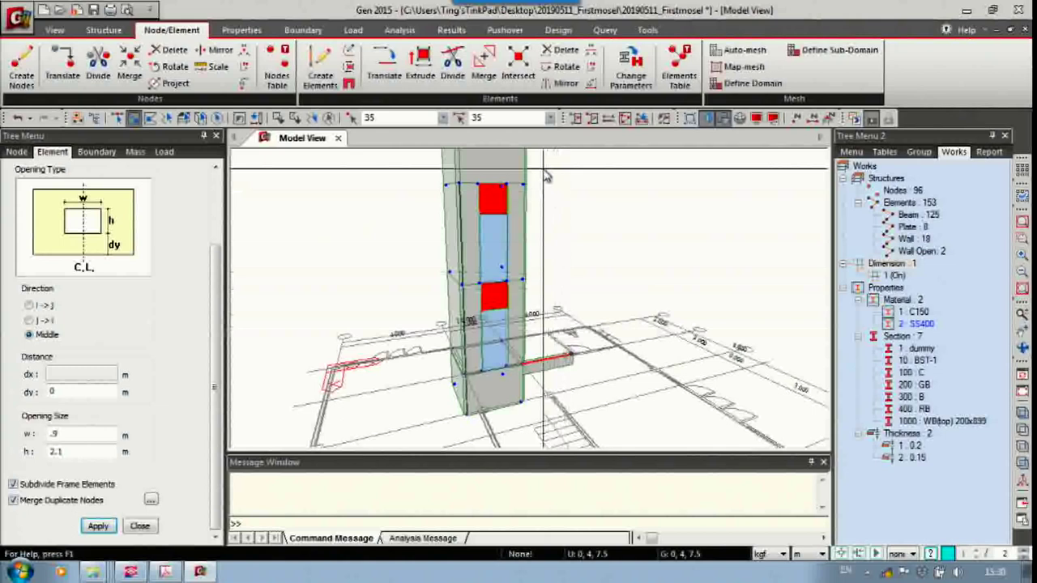
click(593, 120)
ctrl+middle_drag(525, 310, 573, 281)
Hide dimension drawing 1 around the isolated shaft.
click(896, 276)
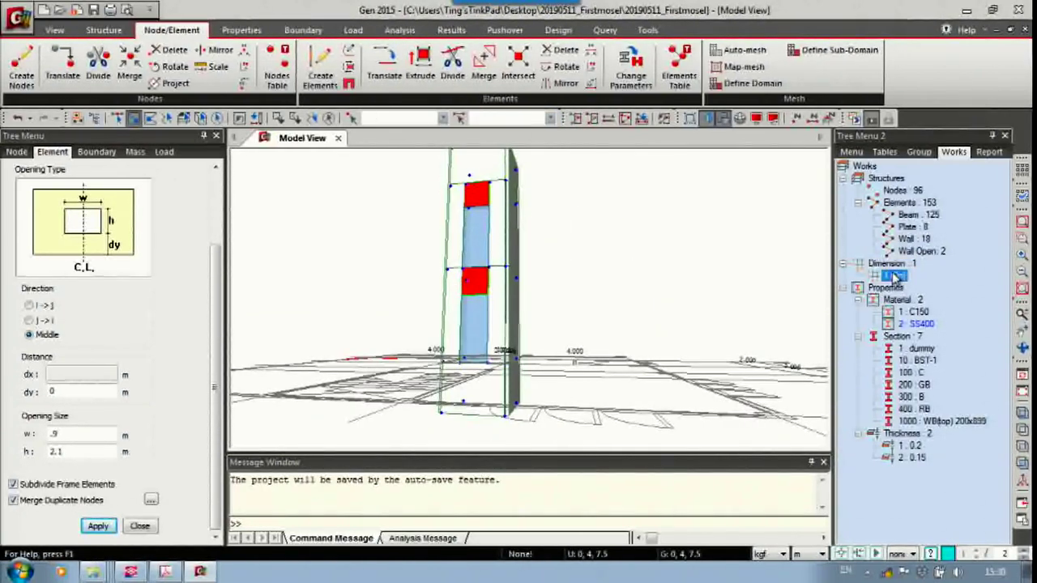
right_click(910, 277)
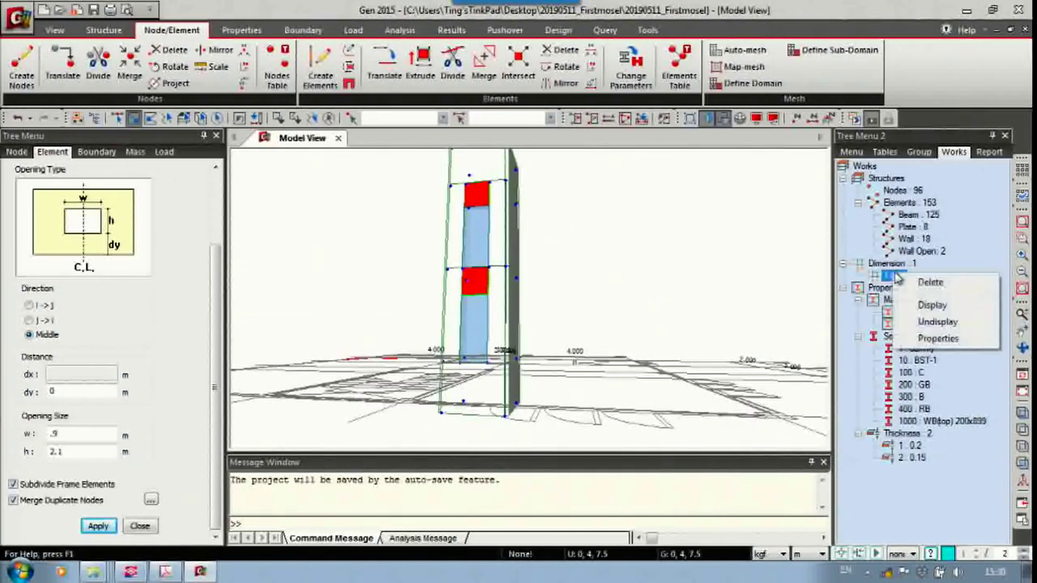
click(940, 320)
mouse_move(641, 343)
ctrl+middle_down()
mouse_move(653, 364)
mouse_move(686, 378)
mouse_move(586, 336)
mouse_move(562, 343)
mouse_move(597, 387)
mouse_move(569, 359)
mouse_move(601, 373)
mouse_move(603, 361)
mouse_move(648, 360)
ctrl+middle_up()
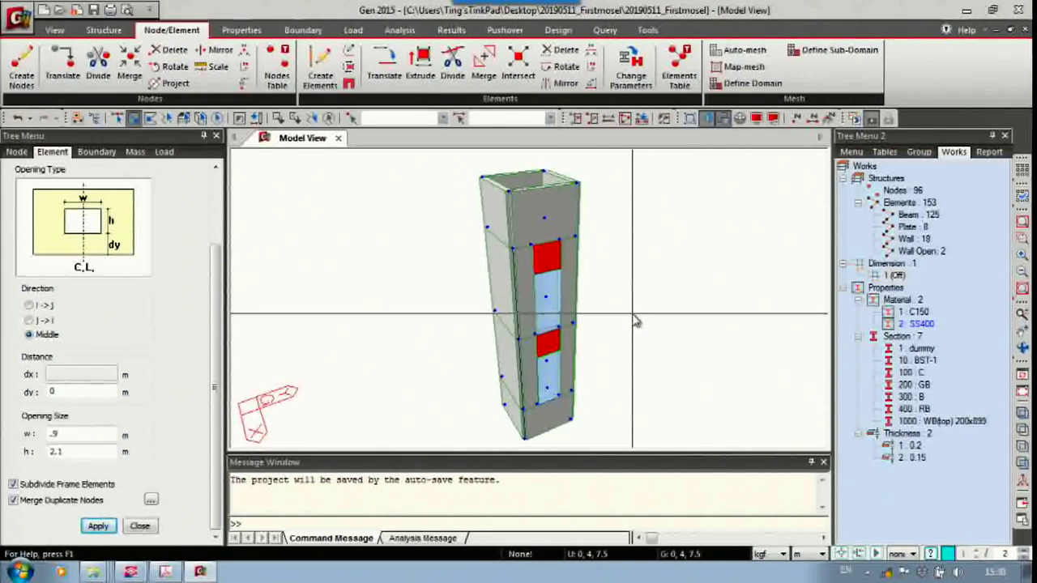
Assign random section/thickness colours to the elements in the draw display options and apply them.
key(ctrl+e)
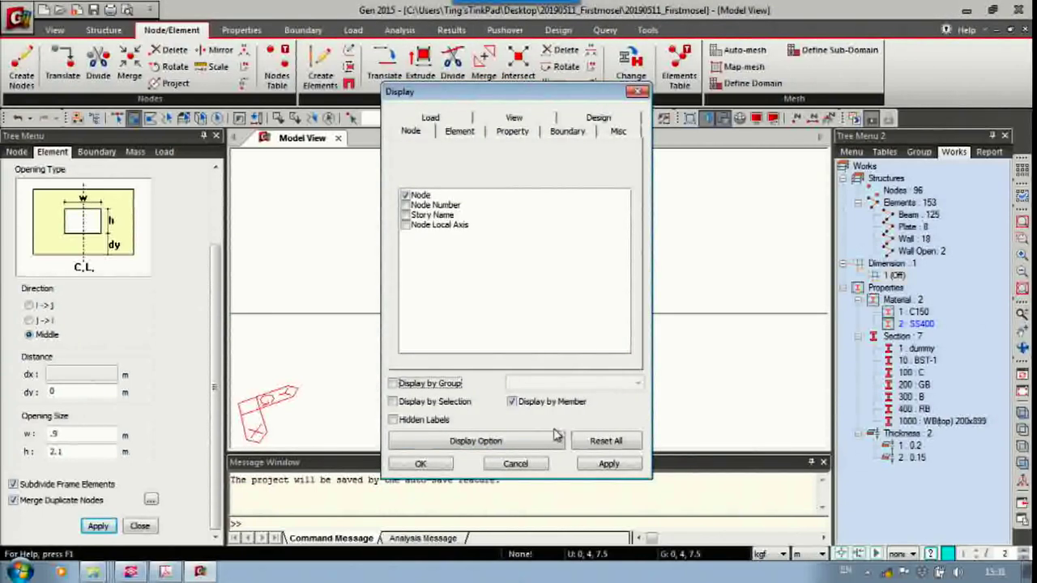
click(475, 440)
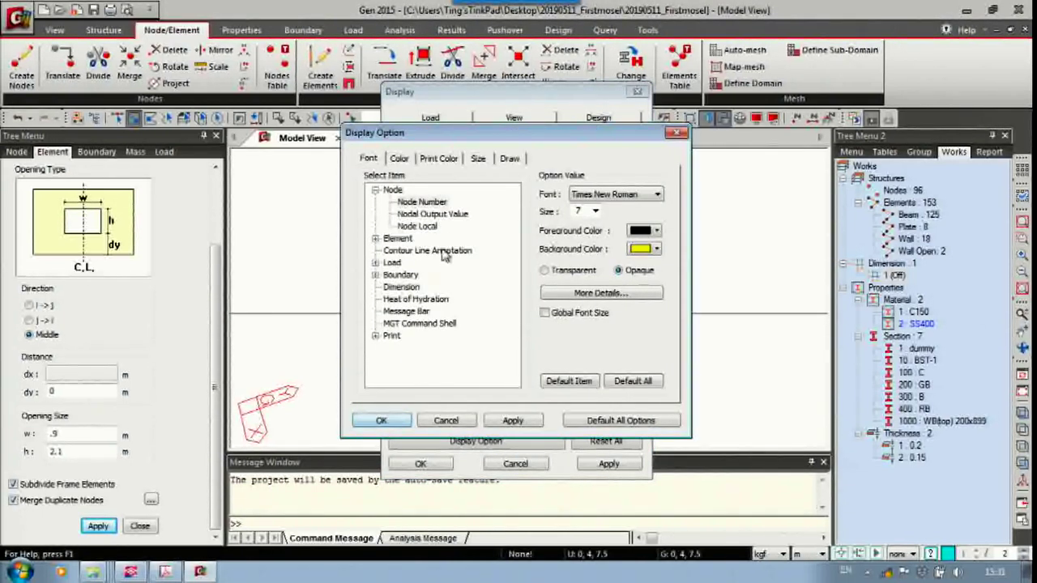
click(510, 160)
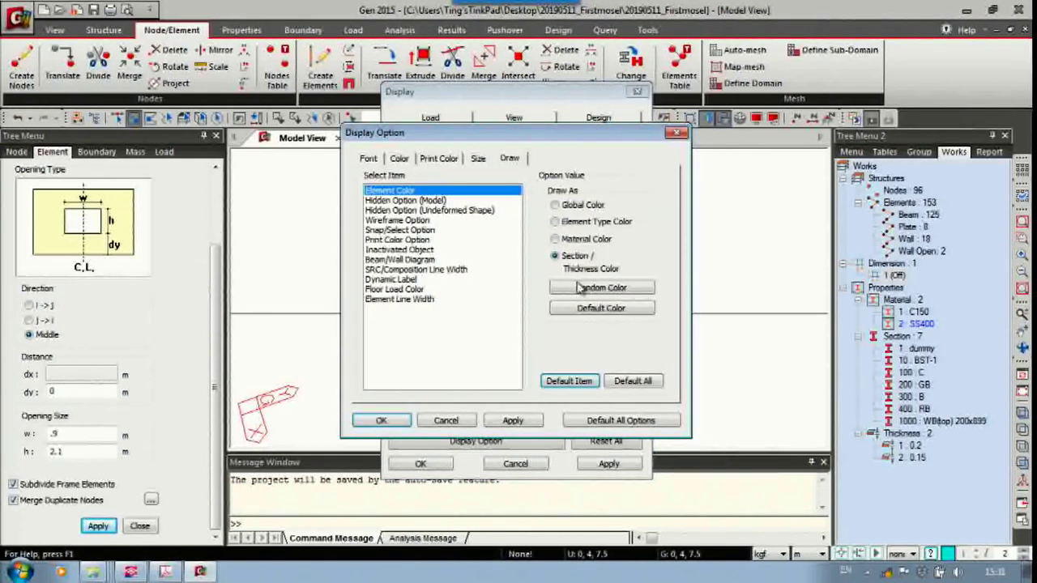
click(580, 288)
click(512, 421)
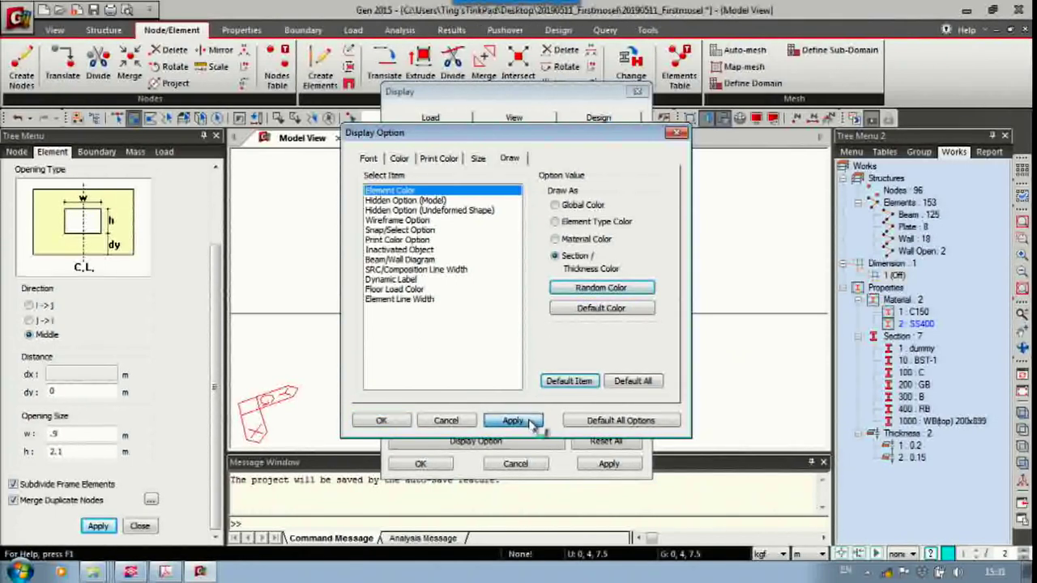
click(384, 420)
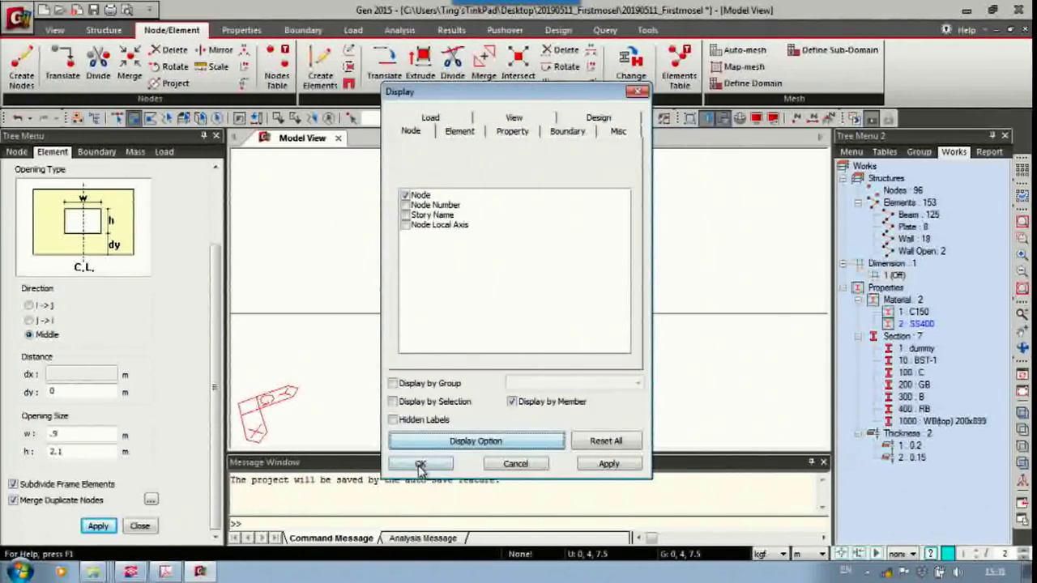
click(421, 464)
mouse_move(502, 354)
ctrl+middle_down()
mouse_move(479, 394)
mouse_move(525, 342)
mouse_move(528, 351)
mouse_move(530, 308)
ctrl+middle_up()
Review the Hidden Option (Model) draw settings for fill type and frame and plane thickness.
key(ctrl+e)
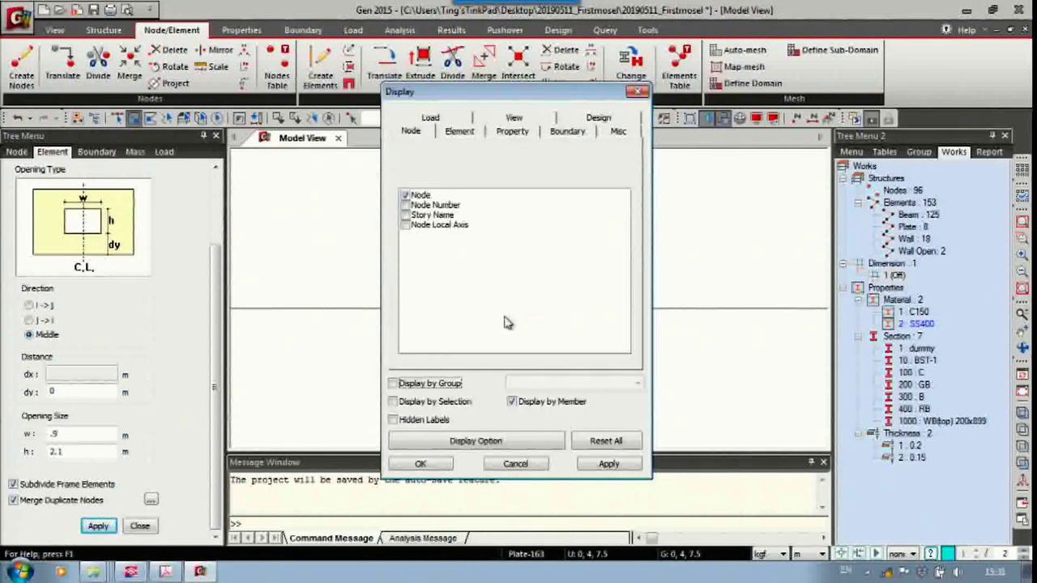
click(494, 444)
click(510, 159)
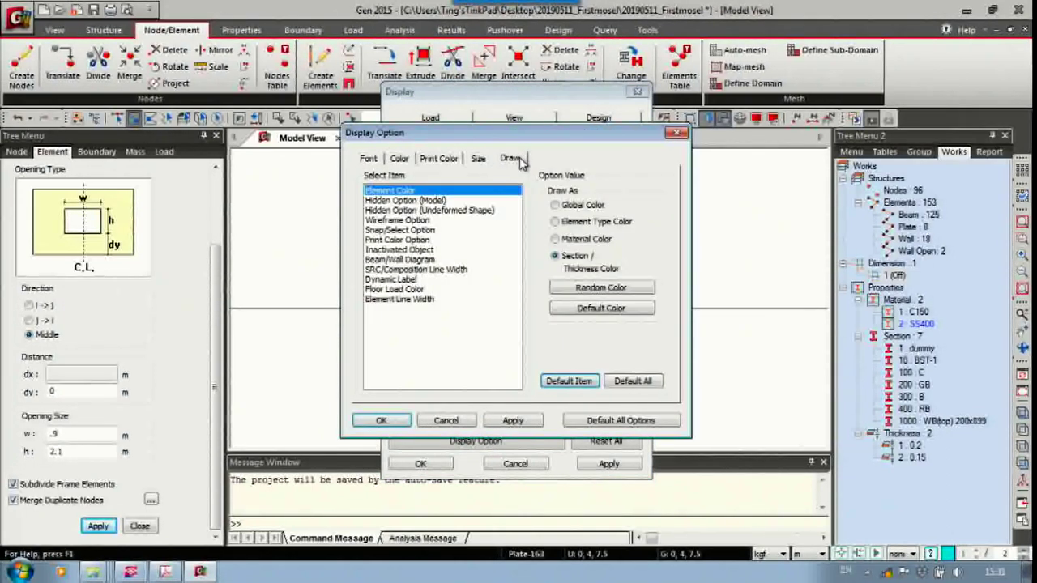
click(429, 201)
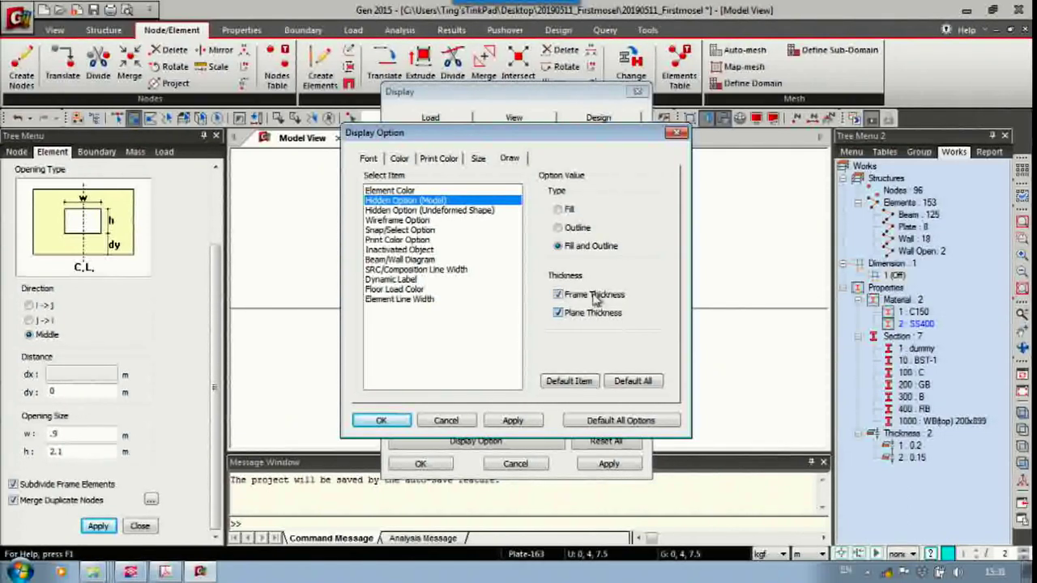
click(678, 134)
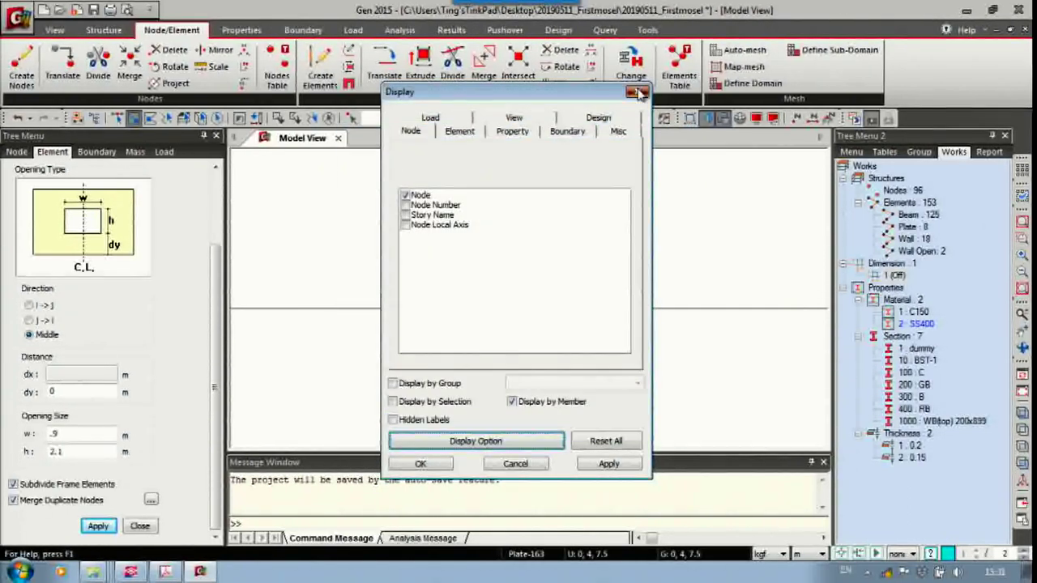
click(638, 93)
ctrl+middle_drag(491, 303, 512, 296)
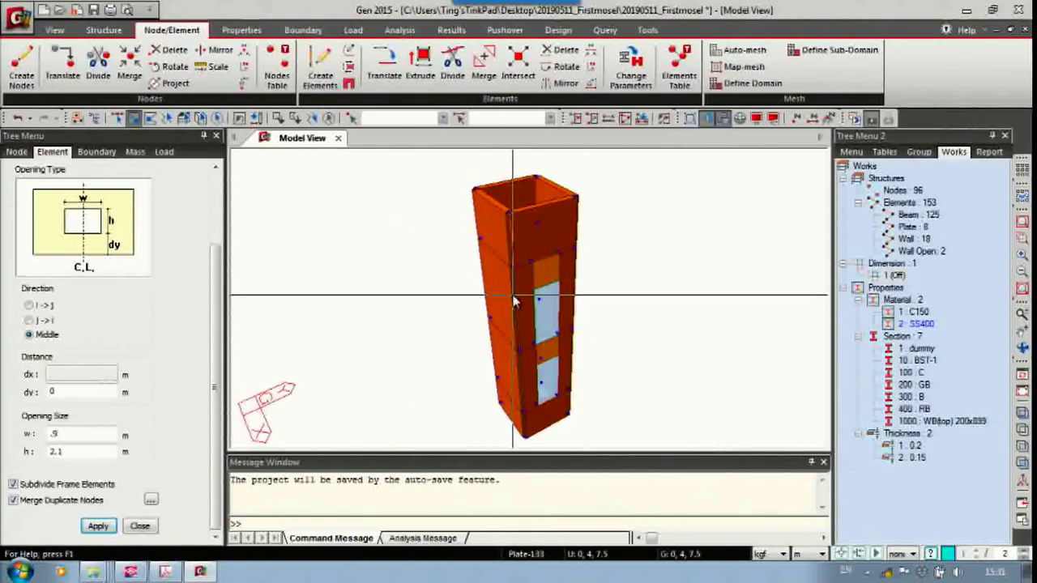
Randomize the section/thickness element colours again to distinguish the lintels above the openings from the walls.
key(ctrl+e)
click(476, 441)
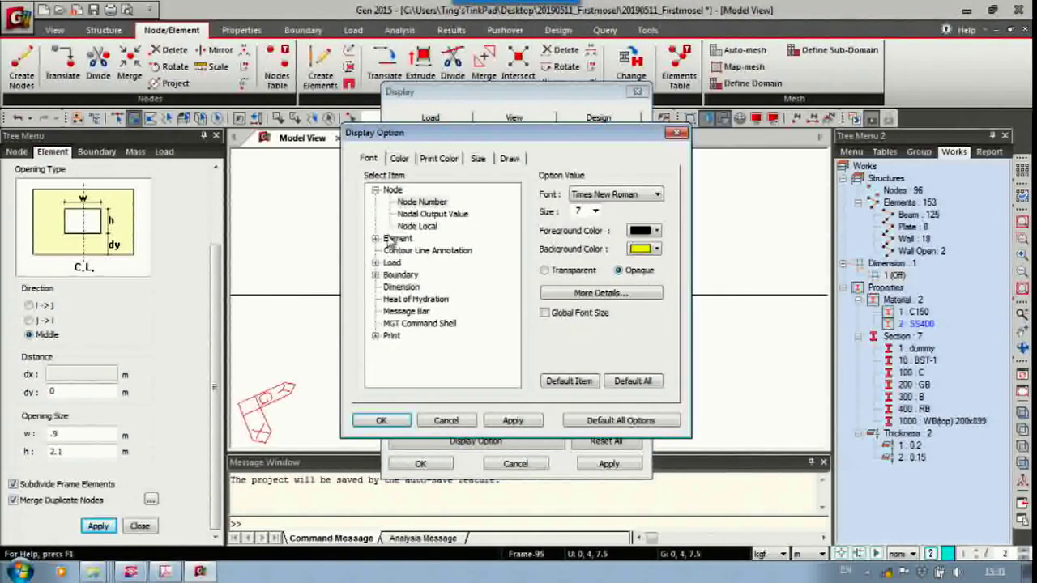
click(508, 159)
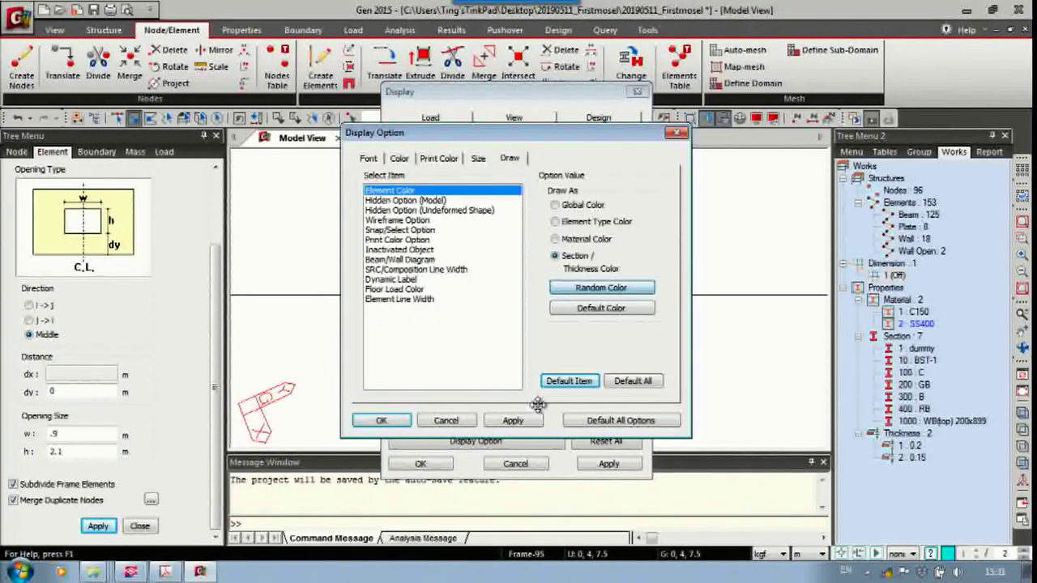
click(679, 133)
click(639, 93)
middle_drag(454, 324, 646, 343)
Move the display settings clear of the shaft and apply another set of random section/thickness colours.
key(ctrl+e)
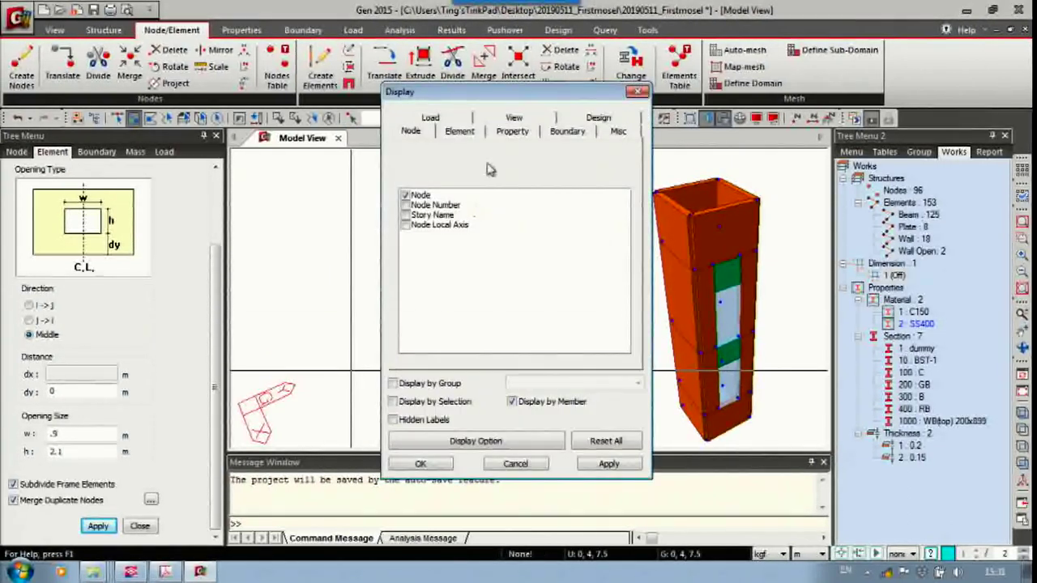
drag(473, 96, 251, 111)
click(219, 459)
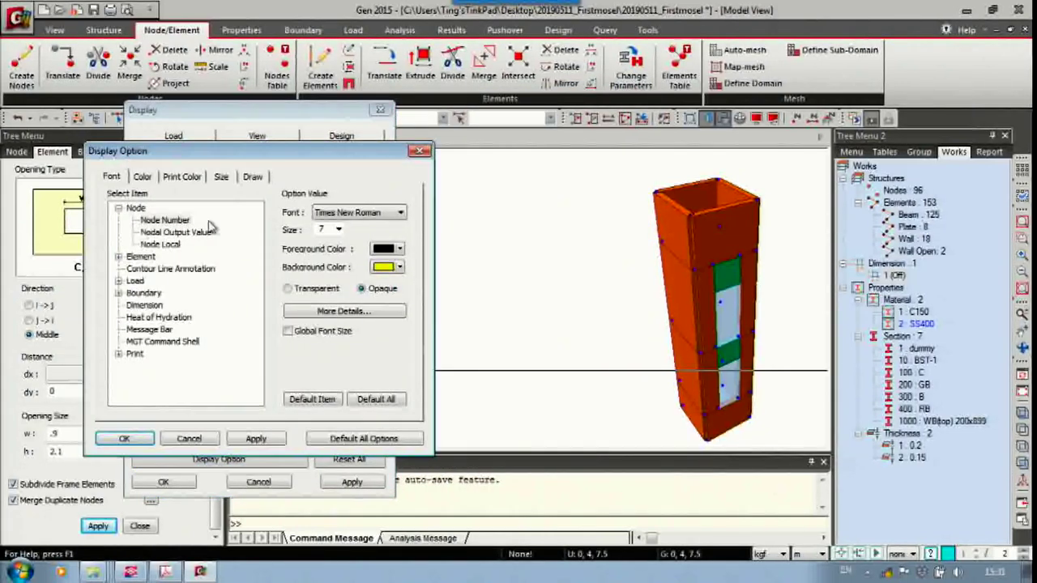
click(252, 177)
click(324, 307)
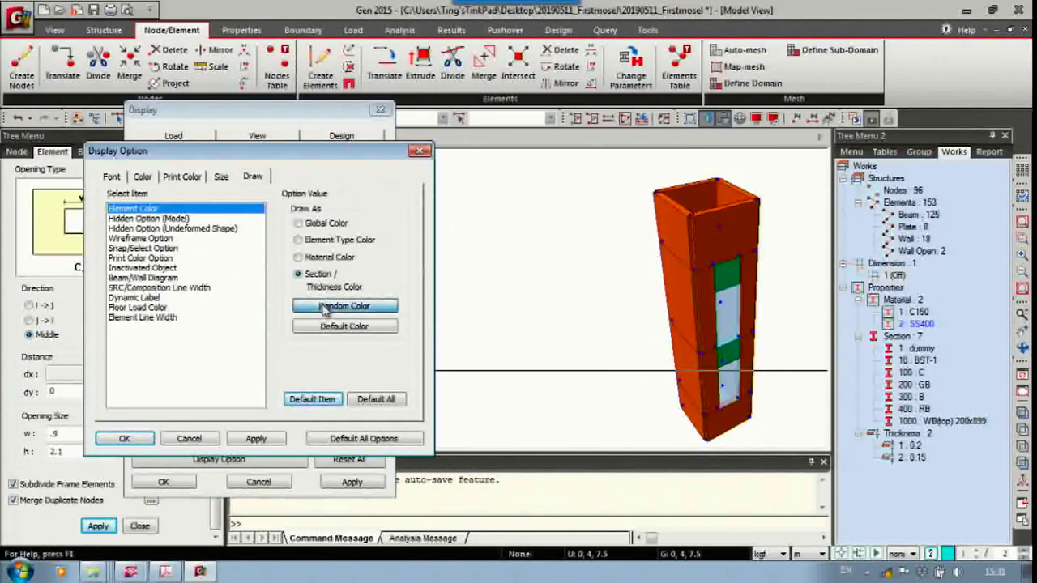
click(275, 440)
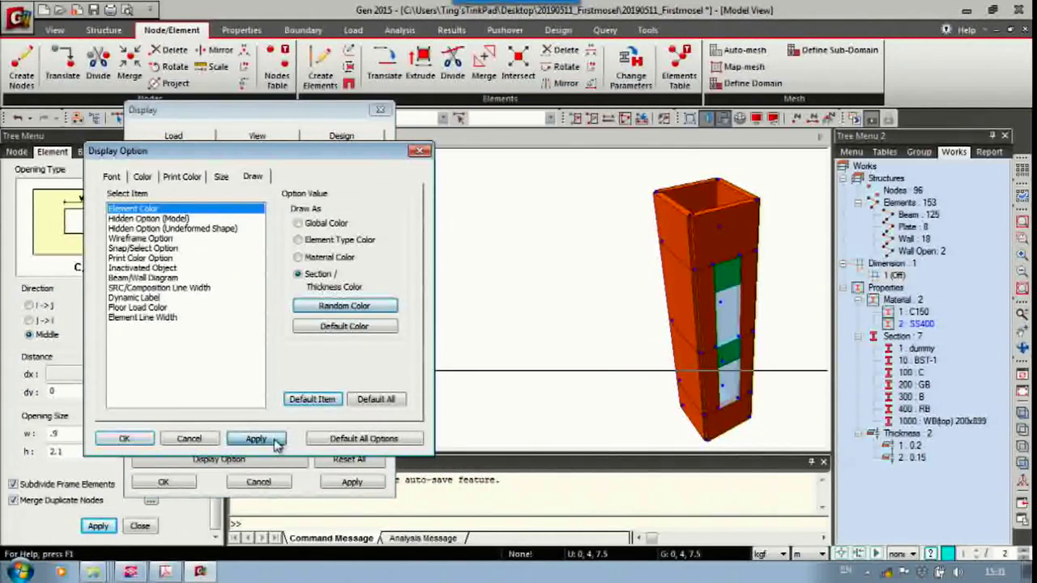
click(420, 150)
click(385, 111)
middle_drag(537, 288, 375, 289)
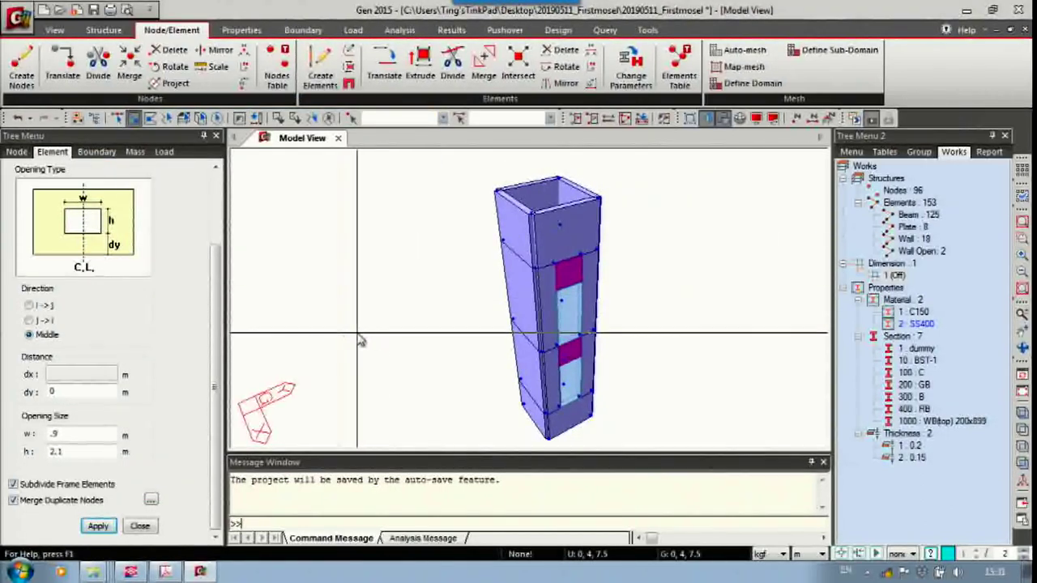
ctrl+middle_drag(357, 334, 328, 333)
Close the Wall Opening command and look over the shaft with its two stacked openings.
click(140, 525)
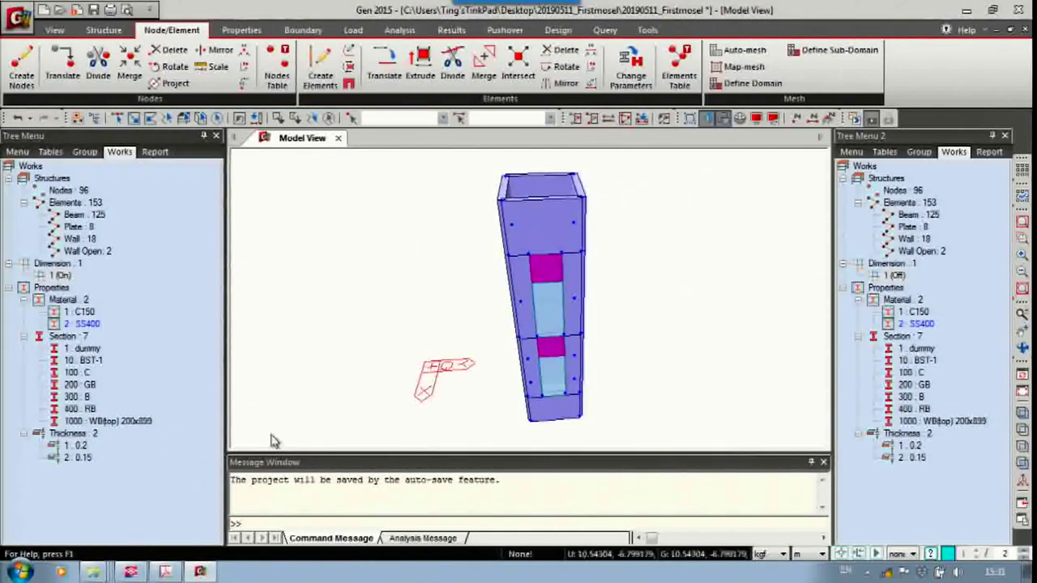
ctrl+middle_drag(421, 389, 440, 345)
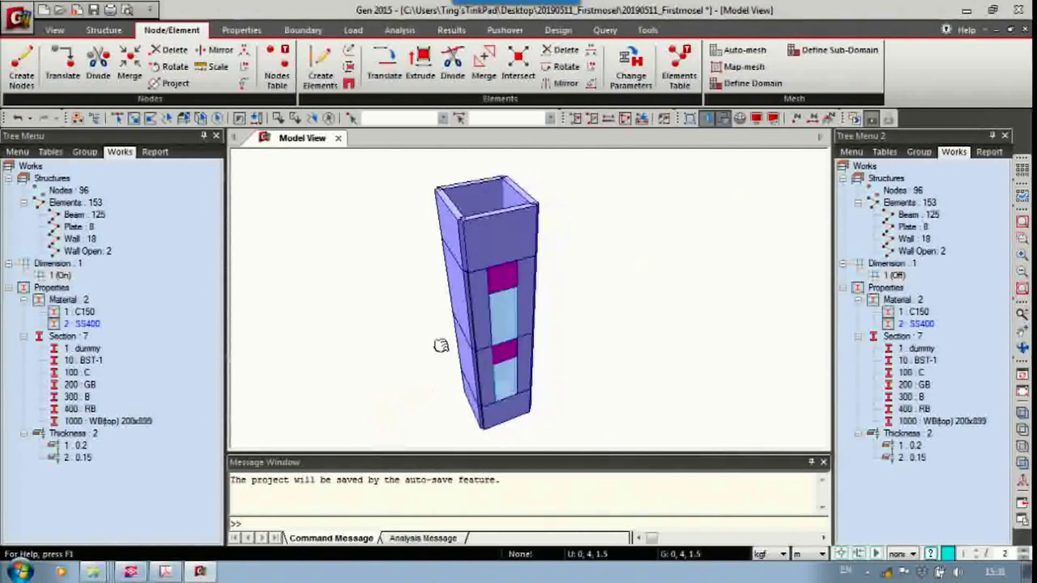
click(30, 166)
right_click(31, 166)
click(67, 174)
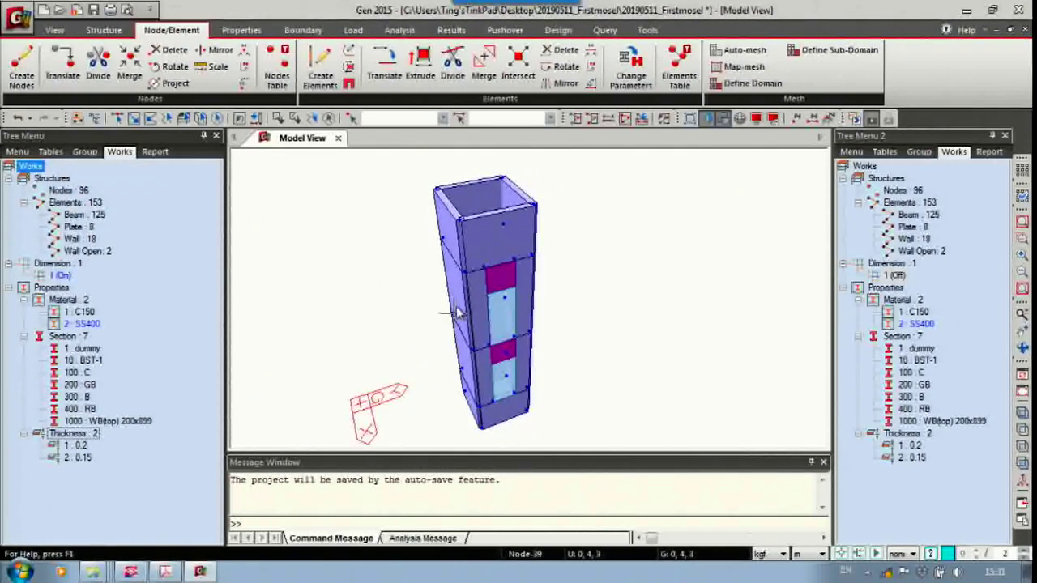
ctrl+middle_drag(456, 314, 503, 240)
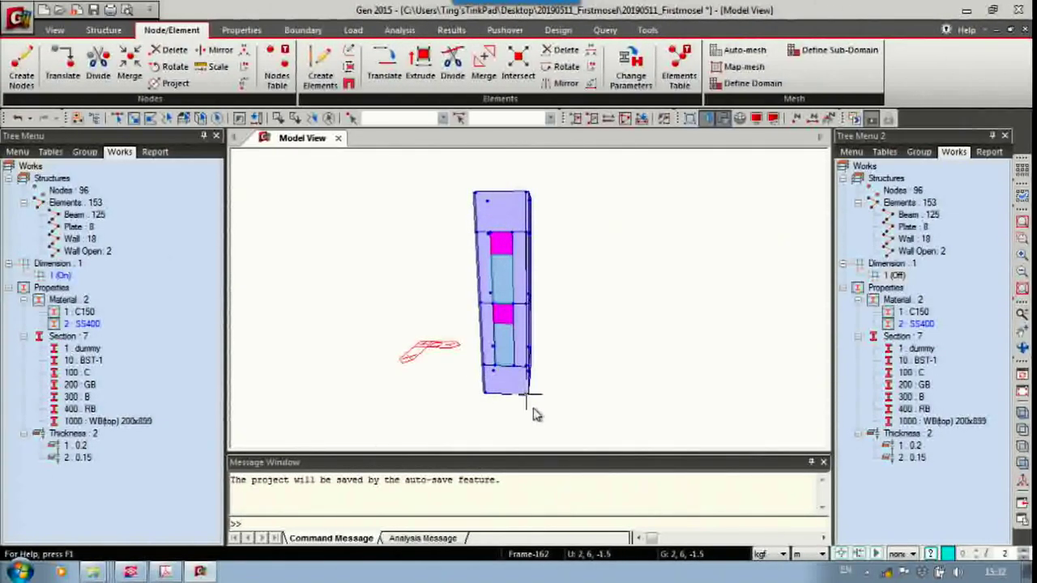
ctrl+middle_drag(537, 411, 576, 371)
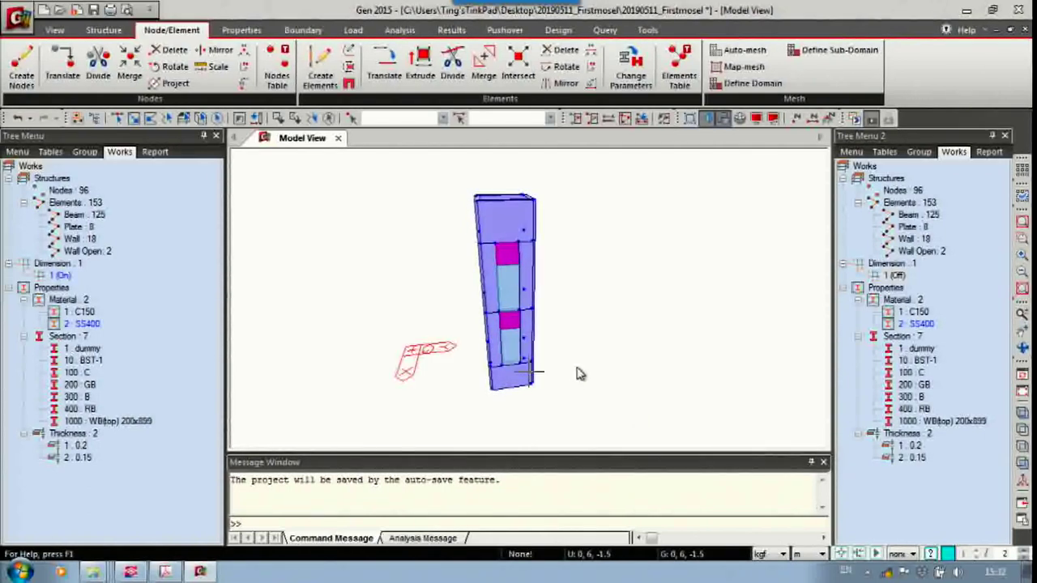
Start Divide Elements with the Wall element type and the Unequal Distance option.
click(454, 73)
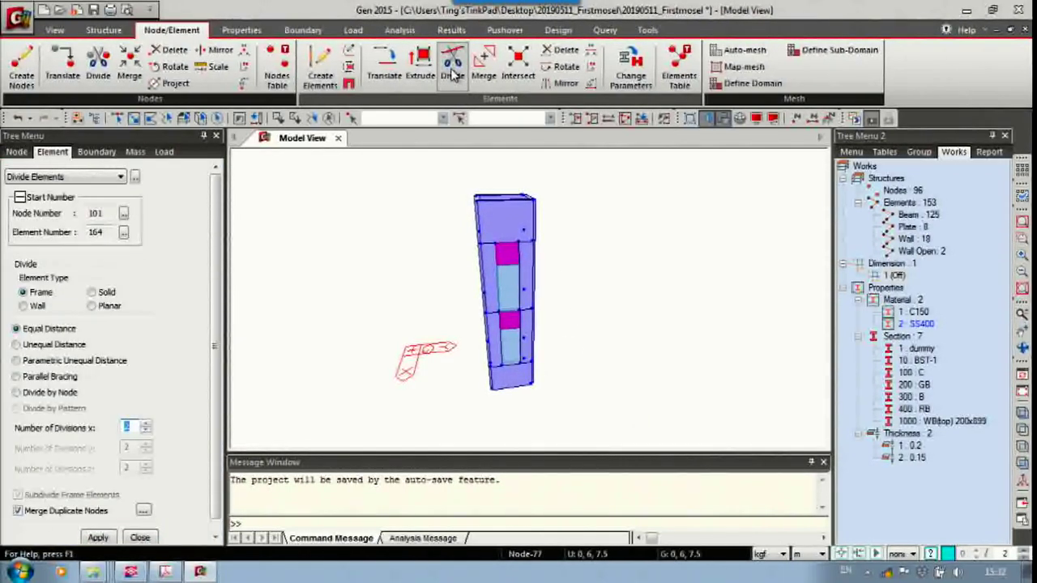
middle_drag(466, 287, 430, 272)
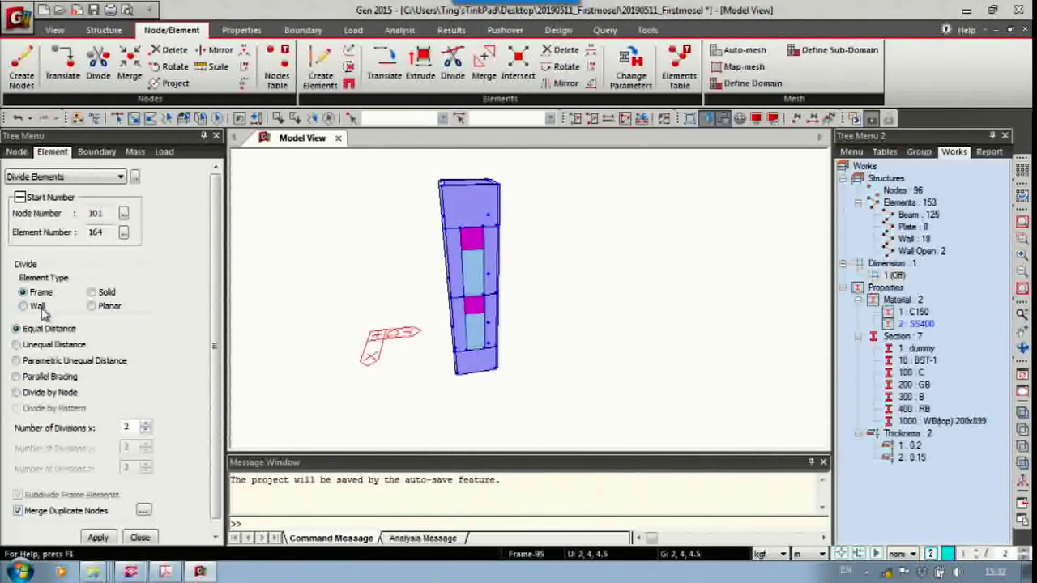
middle_drag(428, 346, 381, 354)
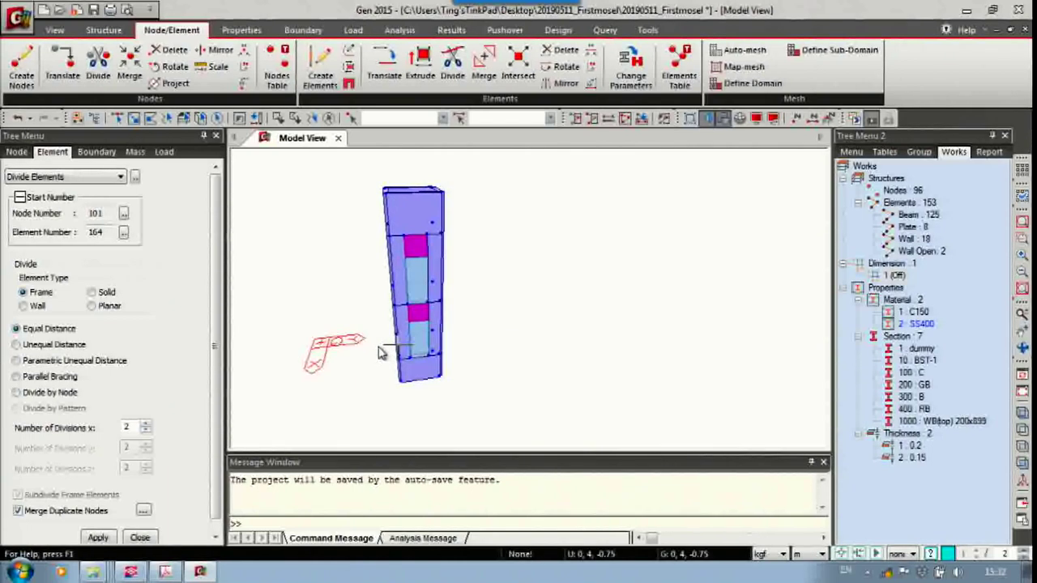
click(38, 307)
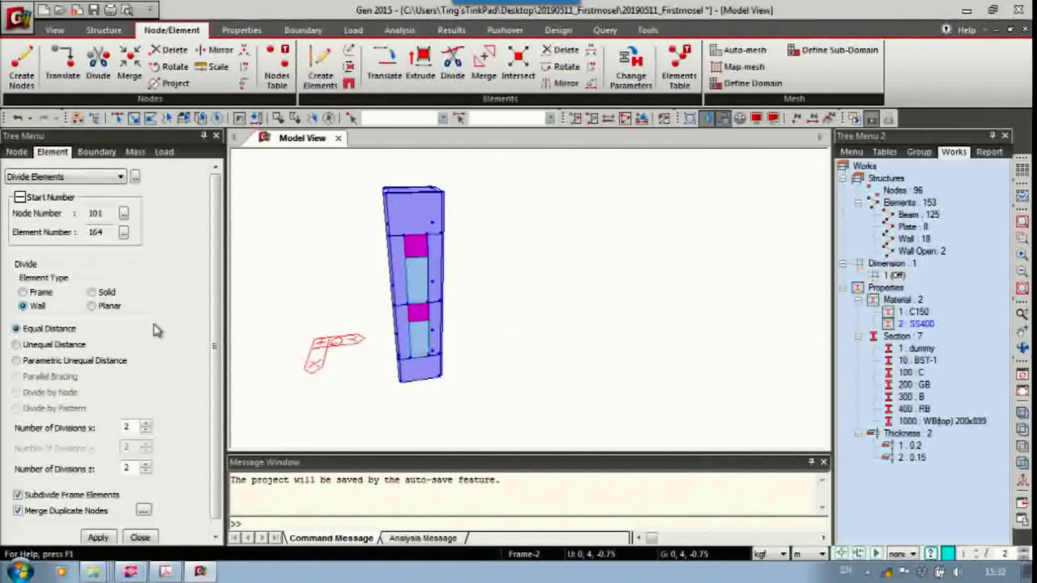
drag(213, 333, 215, 359)
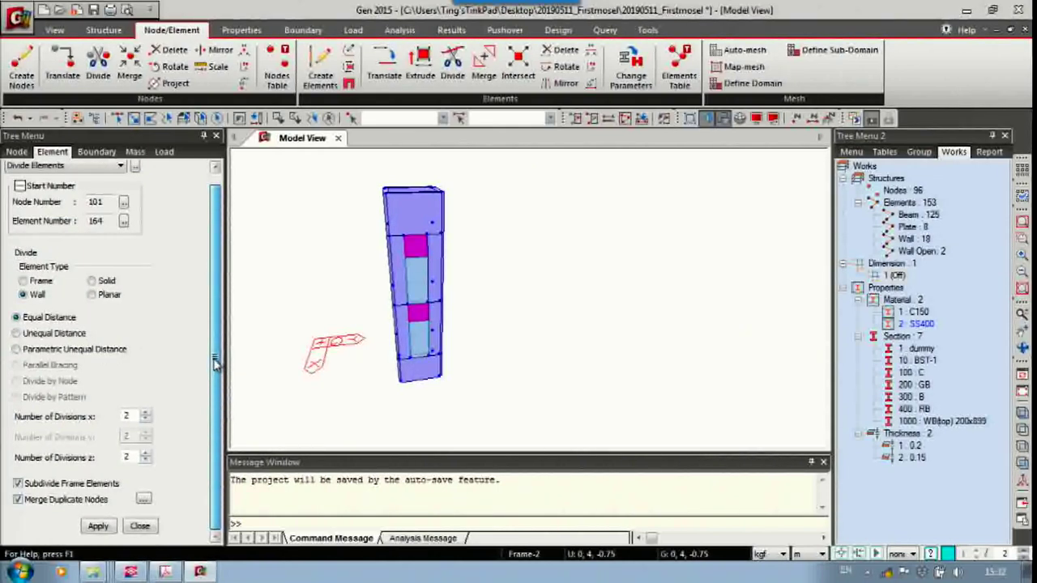
click(31, 340)
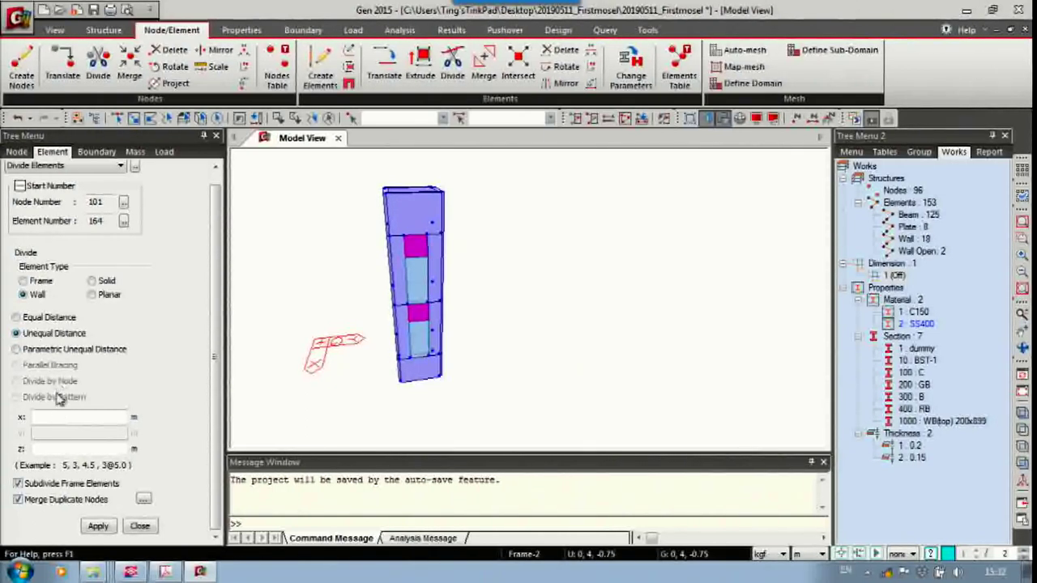
Query the distance from the shaft corner to the lower opening's nearer bottom corner and enter 0.55 m as the first z division.
ctrl+middle_drag(384, 410, 419, 390)
scroll(419, 390, up, 5)
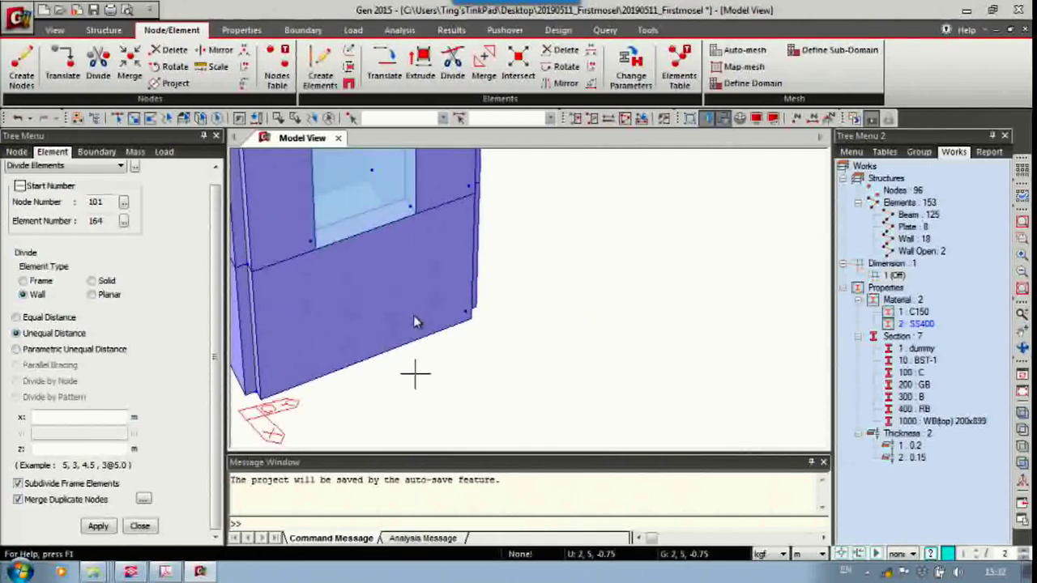
middle_drag(438, 341, 454, 353)
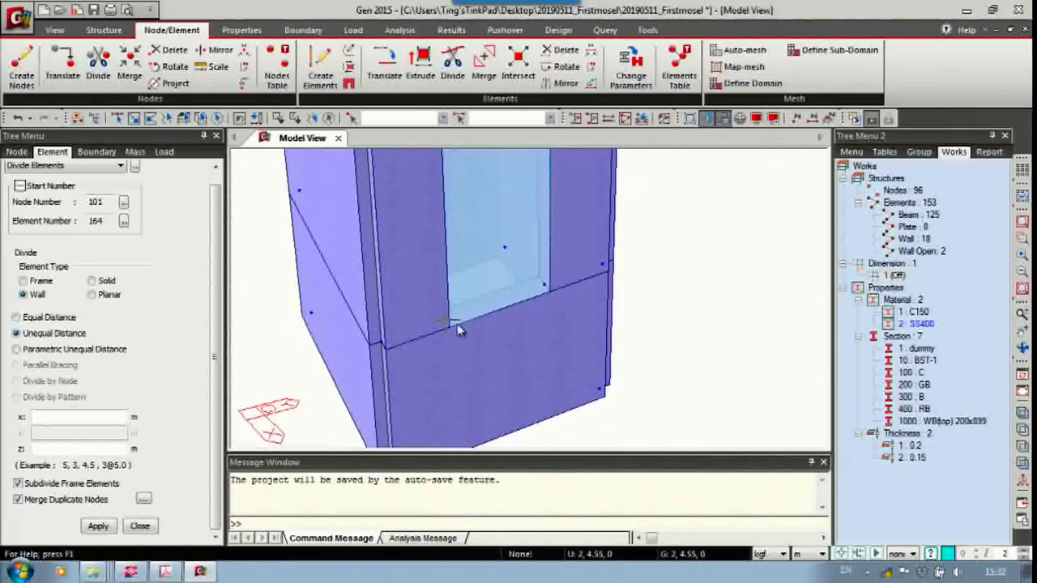
click(606, 32)
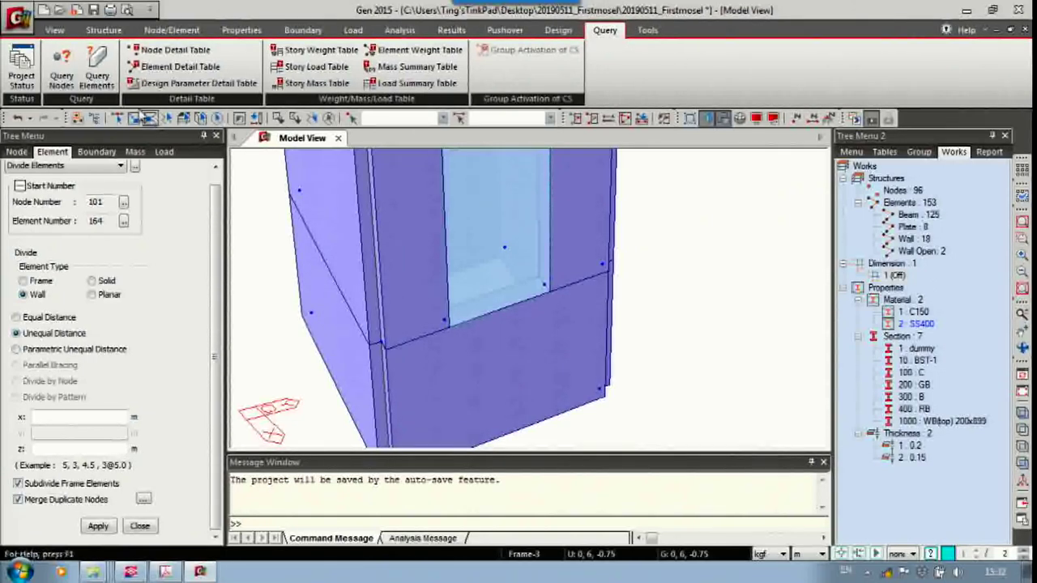
click(63, 74)
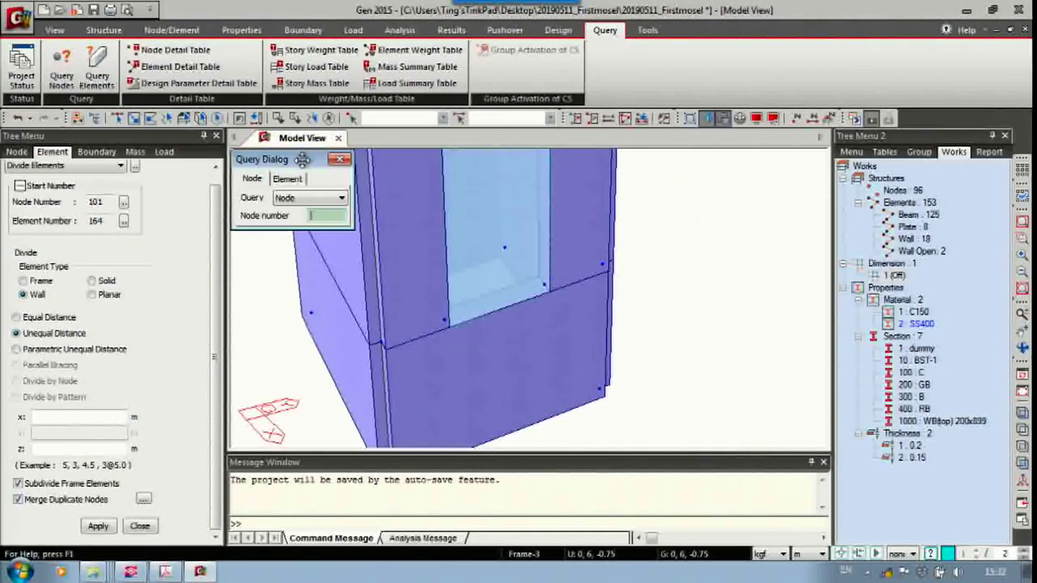
drag(301, 159, 225, 156)
click(377, 339)
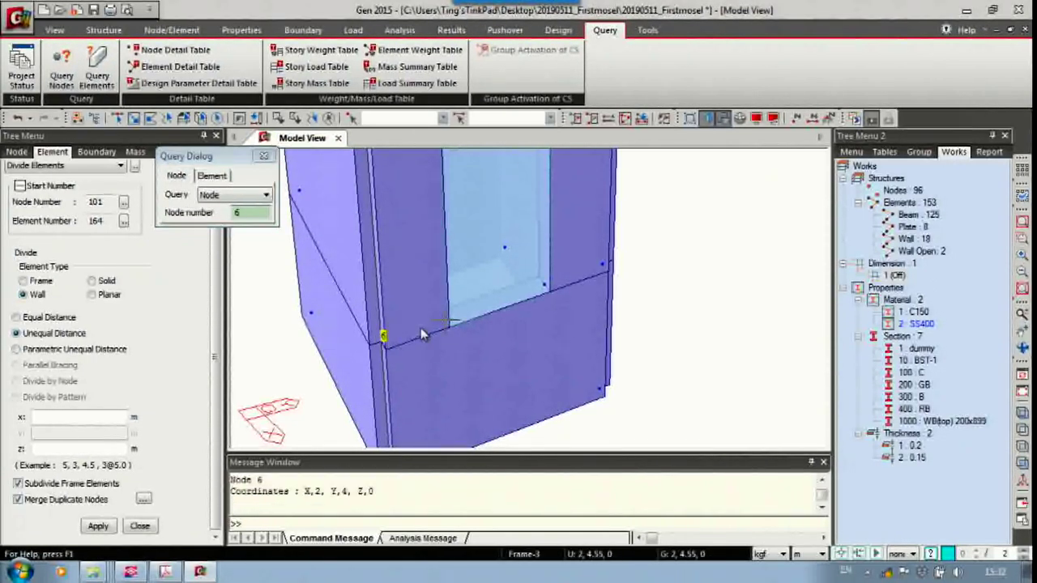
click(448, 316)
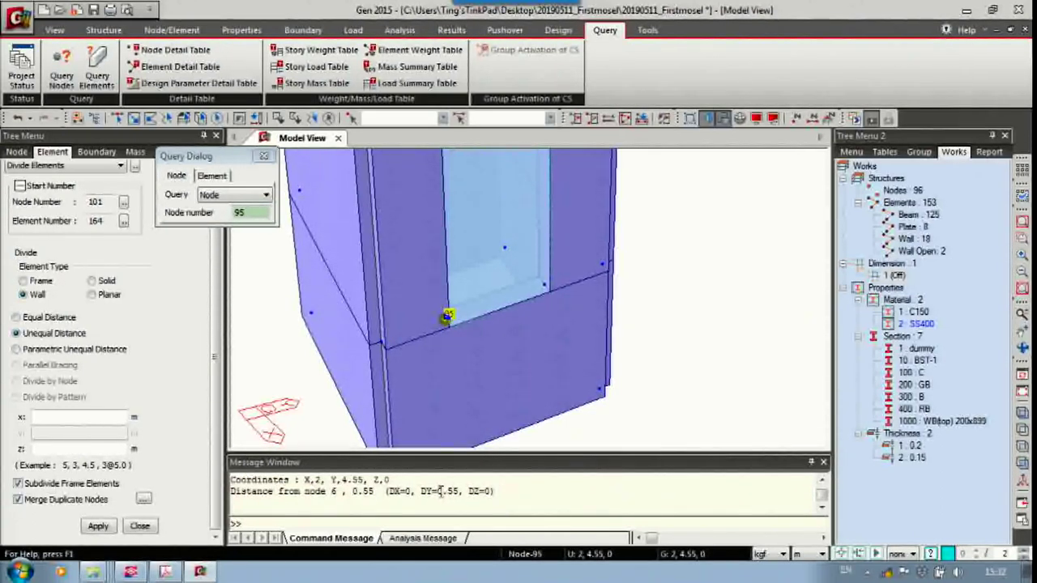
drag(438, 492, 443, 491)
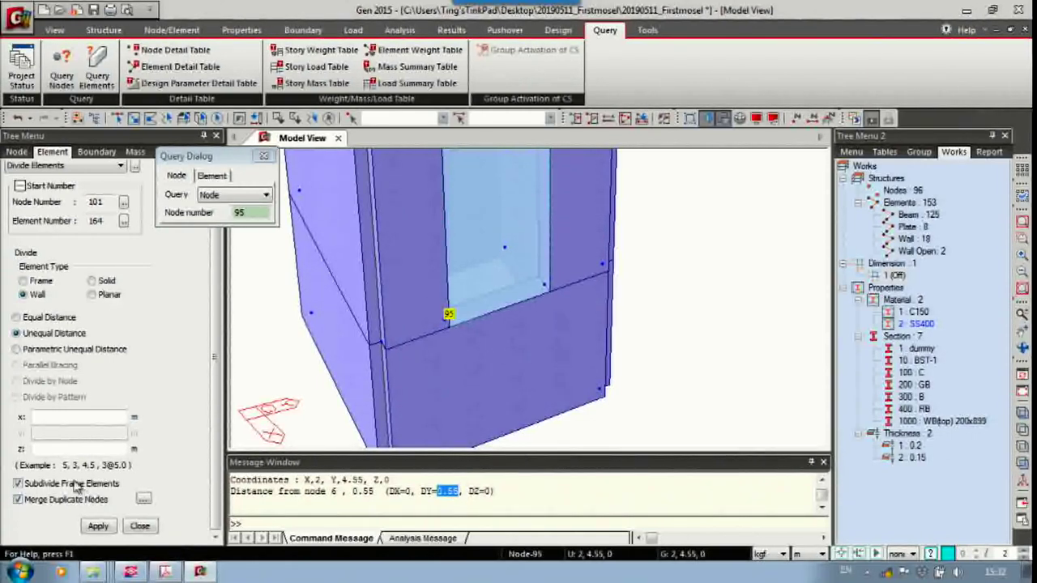
click(61, 449)
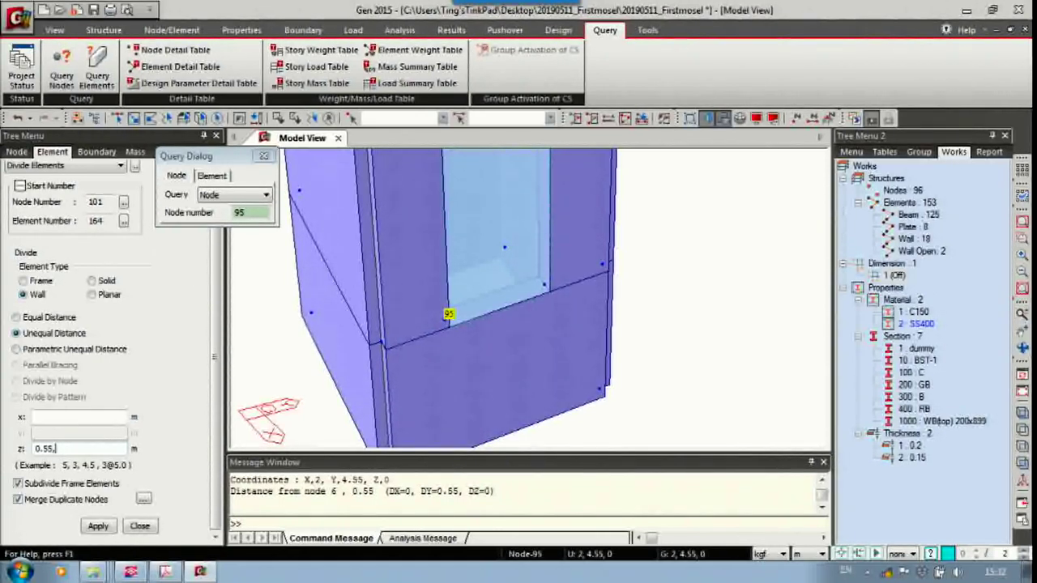
Query the distance between the lower opening's two bottom corners, add 0.9 m as the second z division, and close the query.
double_click(250, 214)
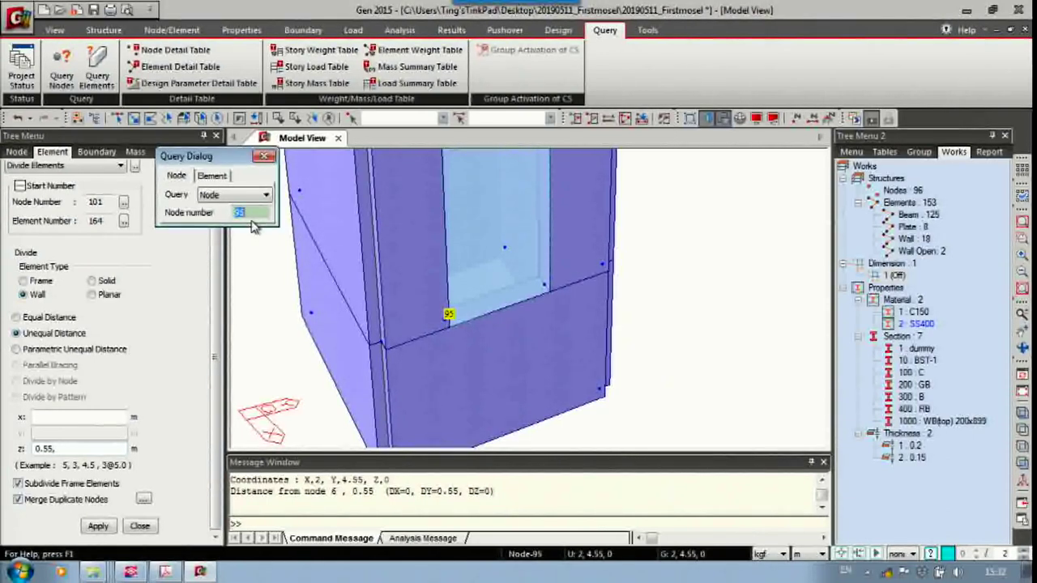
key(BackSpace)
click(453, 338)
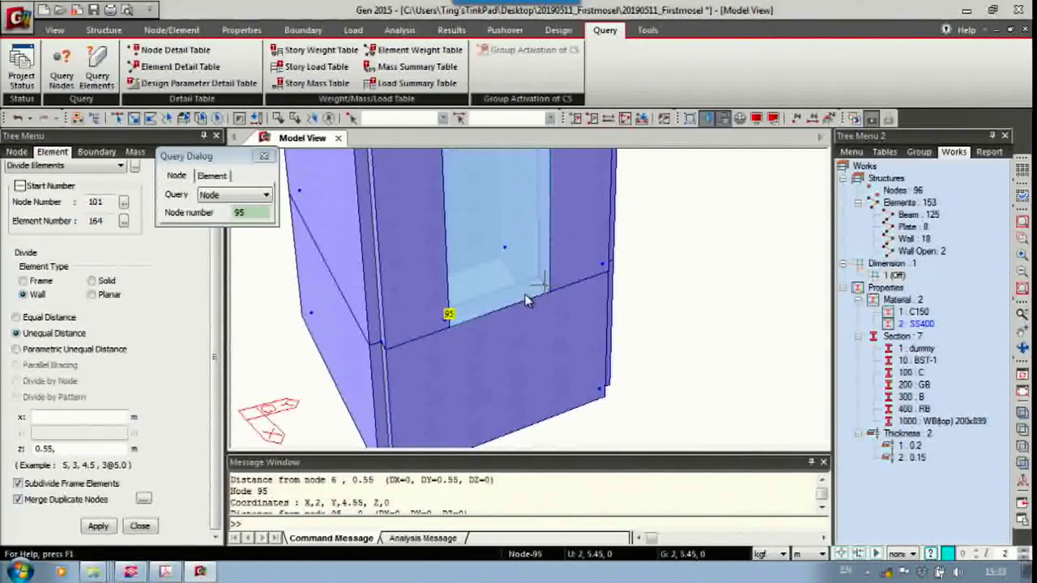
click(535, 294)
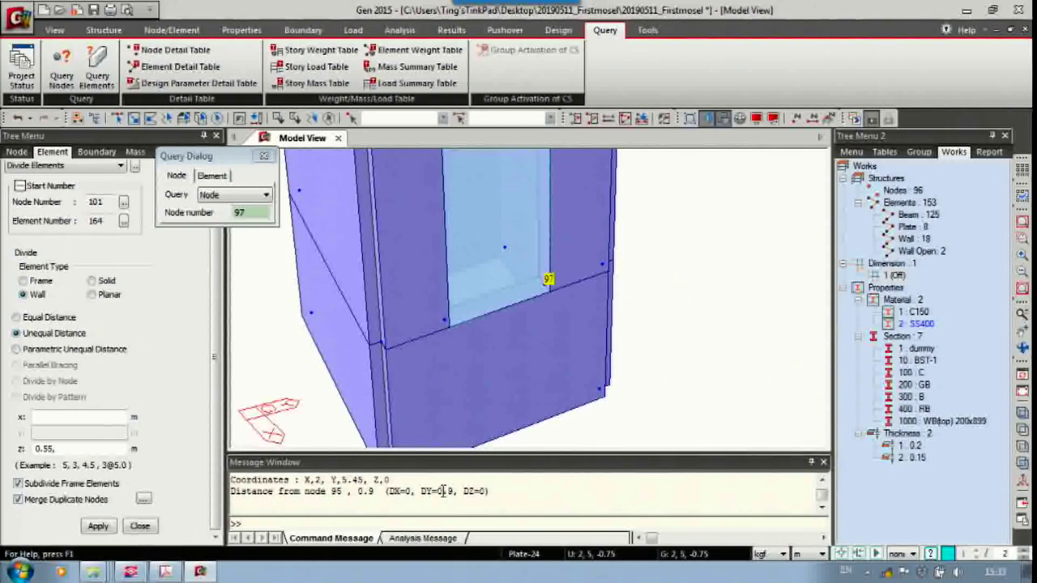
drag(439, 491, 457, 491)
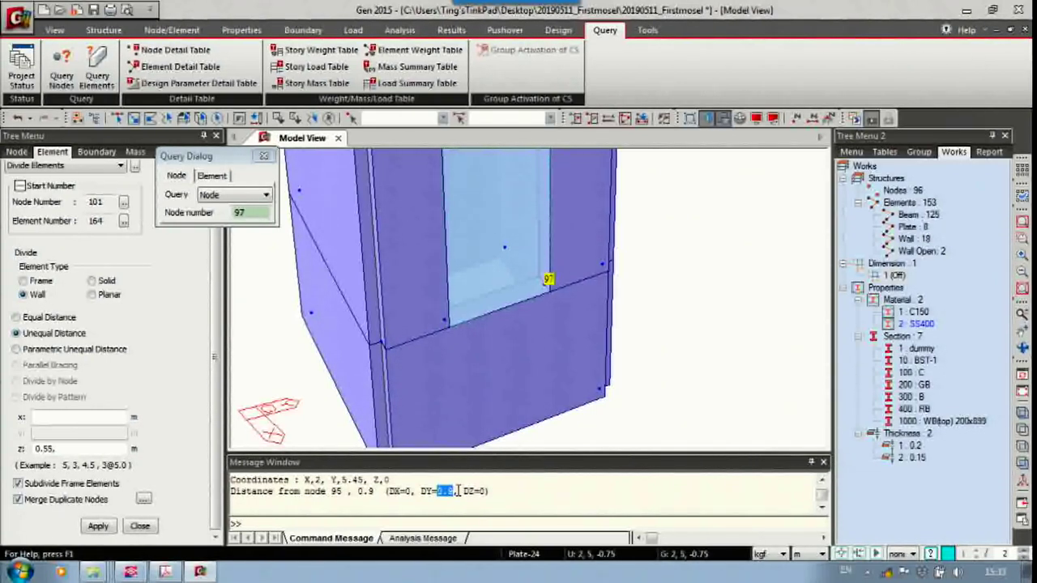
click(86, 449)
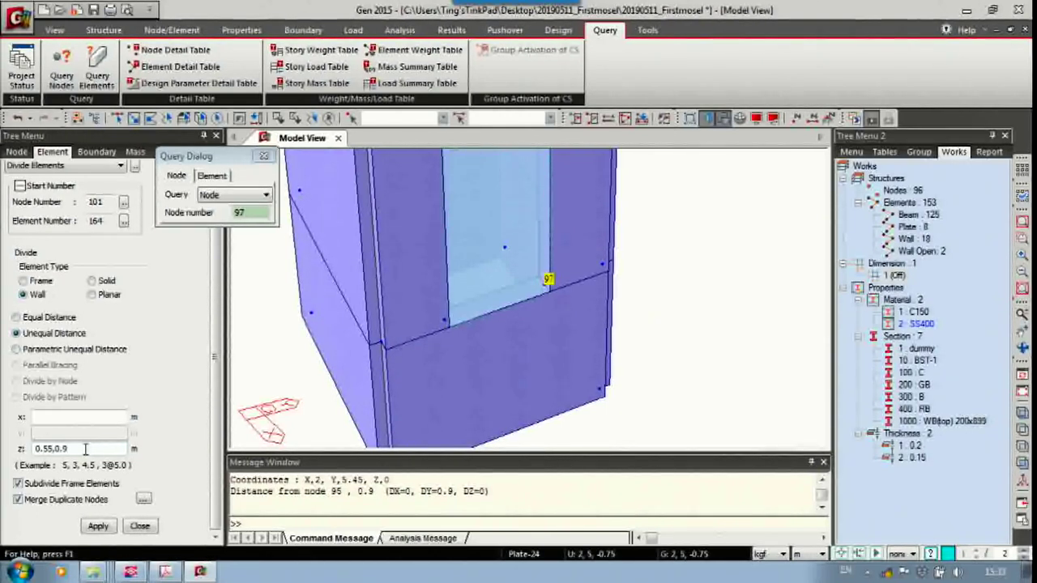
click(265, 156)
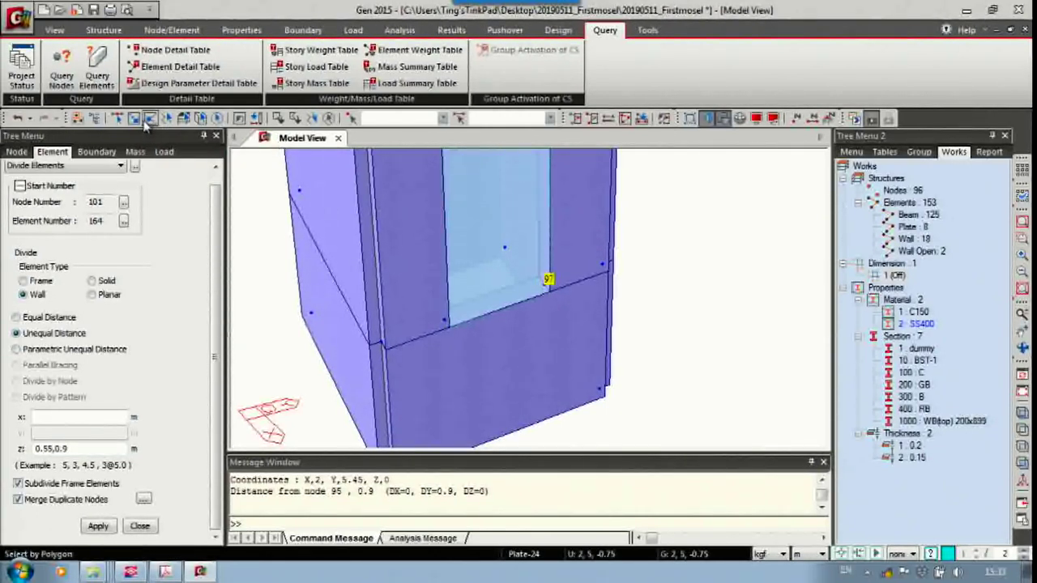
Divide the shaft walls directly below and above the stacked openings at unequal z distances of 0.55,0.9 m.
click(140, 122)
middle_drag(496, 291, 516, 247)
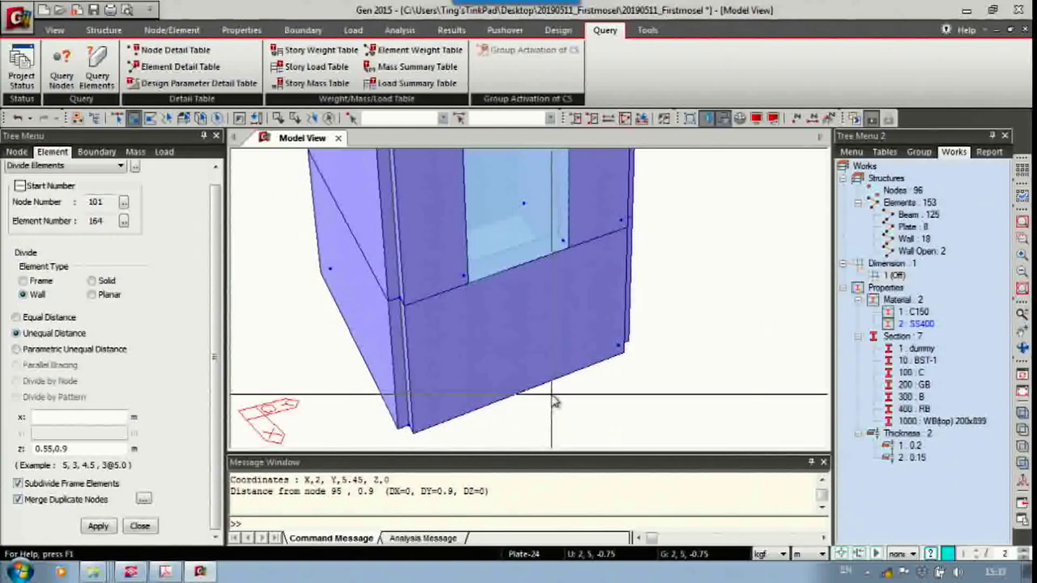
drag(552, 397, 525, 357)
middle_drag(577, 174, 618, 354)
scroll(618, 354, down, 5)
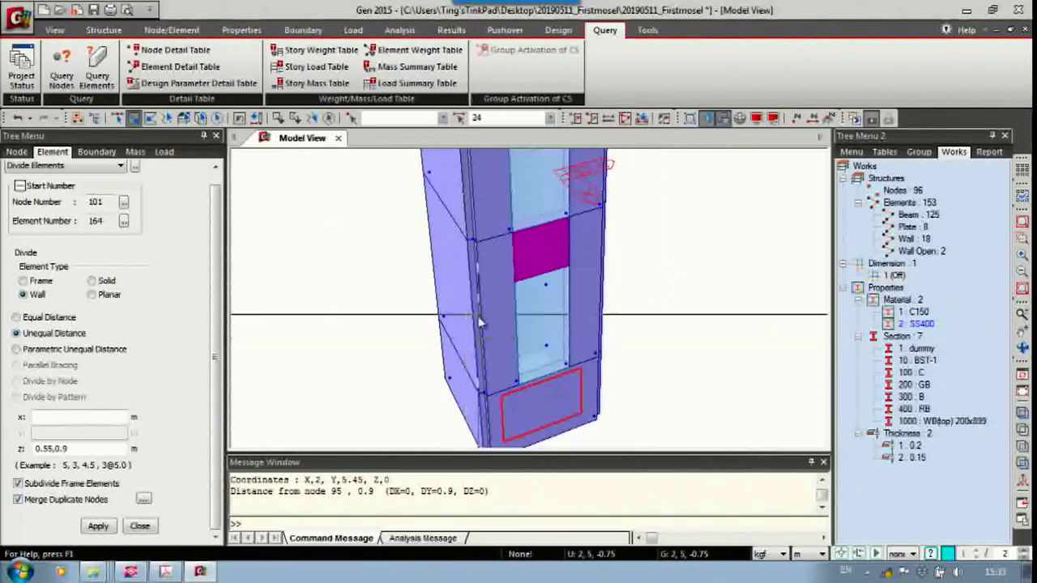
middle_drag(667, 205, 683, 309)
scroll(618, 330, down, 4)
middle_drag(595, 310, 597, 407)
scroll(599, 348, down, 2)
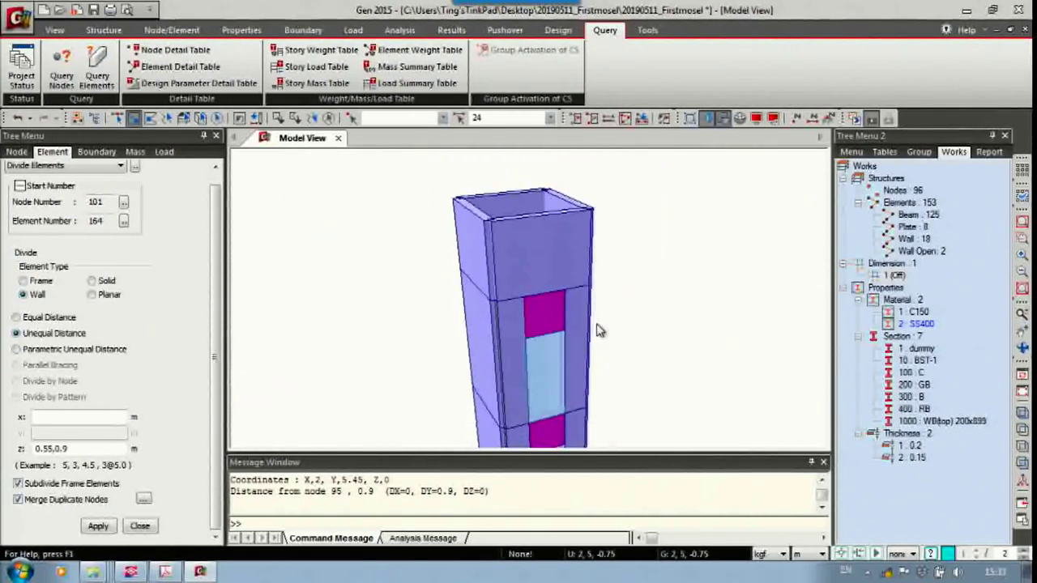
mouse_move(601, 314)
ctrl+middle_down()
mouse_move(622, 272)
mouse_move(606, 227)
ctrl+middle_up()
drag(552, 187, 538, 235)
middle_drag(613, 292, 527, 321)
scroll(530, 315, up, 3)
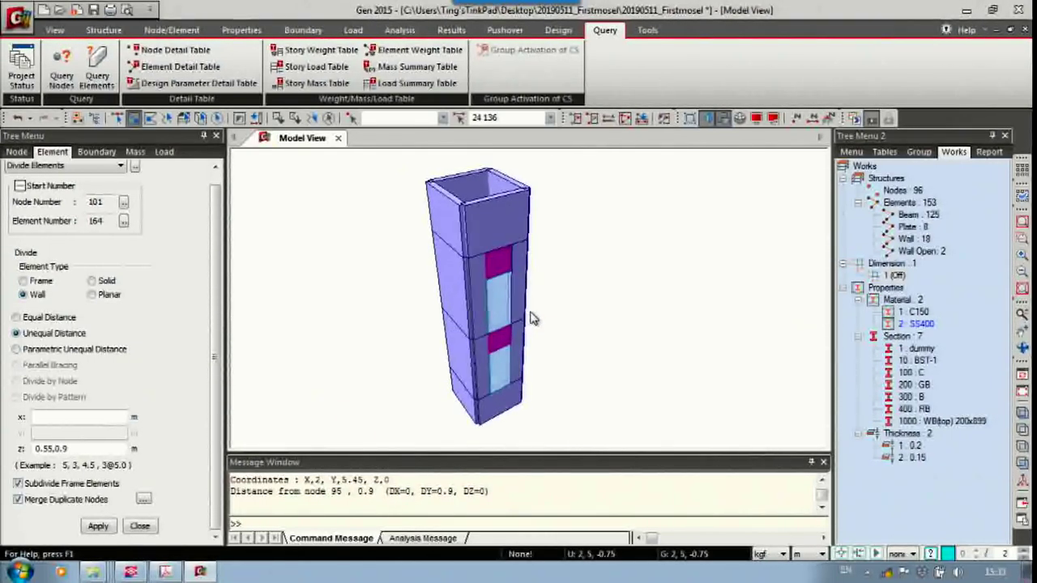
click(98, 526)
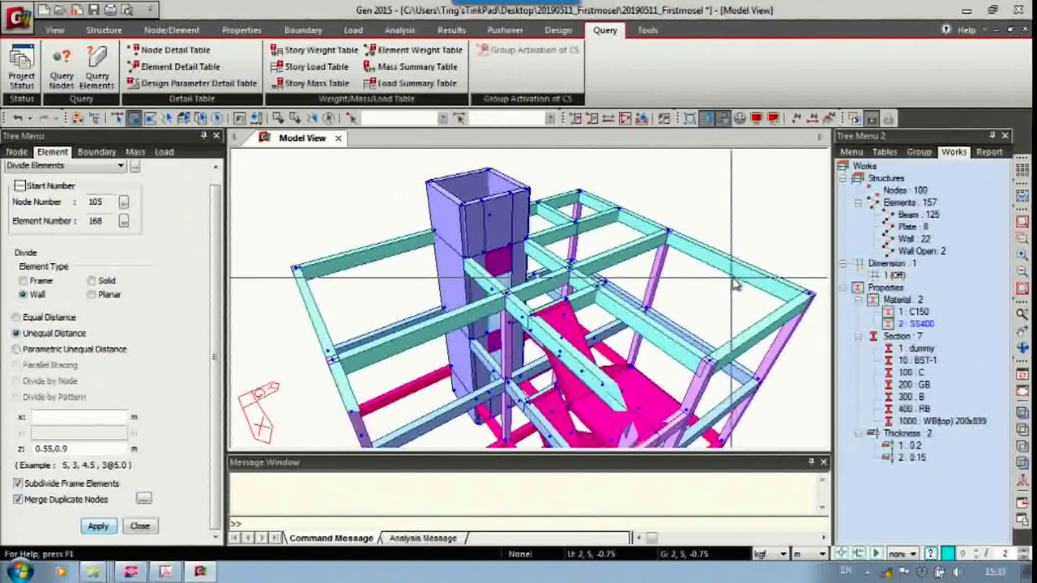
Select the whole shaft in the full frame model and activate only its elements.
middle_drag(648, 283, 593, 337)
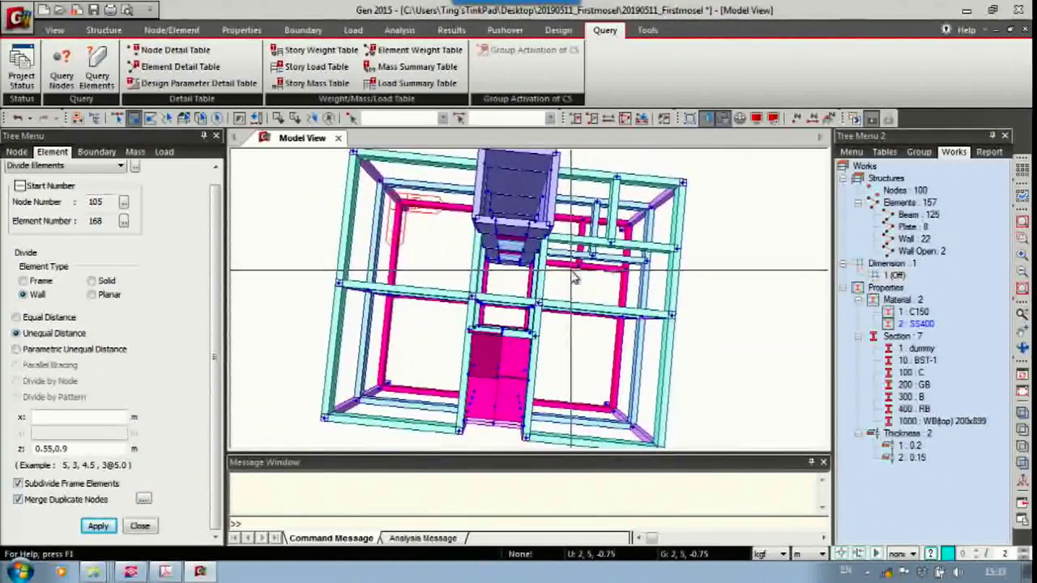
middle_drag(572, 274, 588, 361)
drag(448, 202, 592, 363)
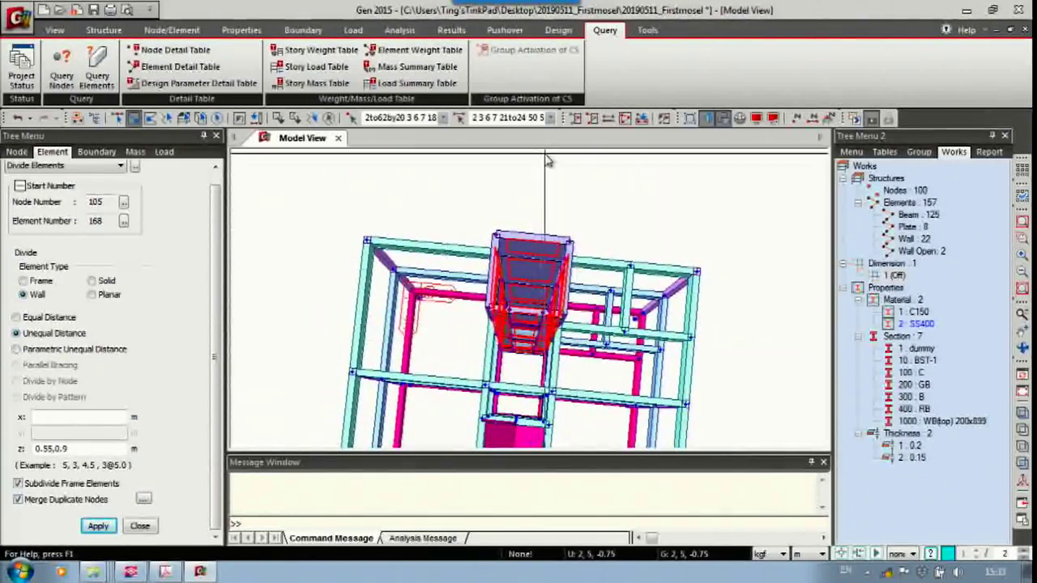
click(575, 120)
ctrl+middle_drag(554, 264, 604, 156)
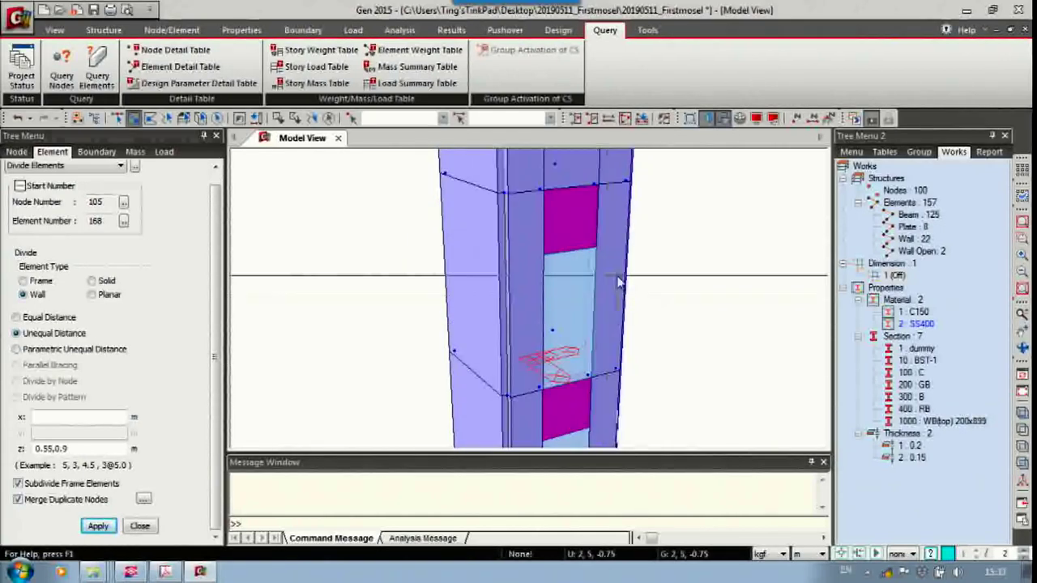
Examine how the division lines in the top and bottom walls align with the edges of the stacked openings.
scroll(519, 314, down, 3)
middle_drag(519, 316, 539, 315)
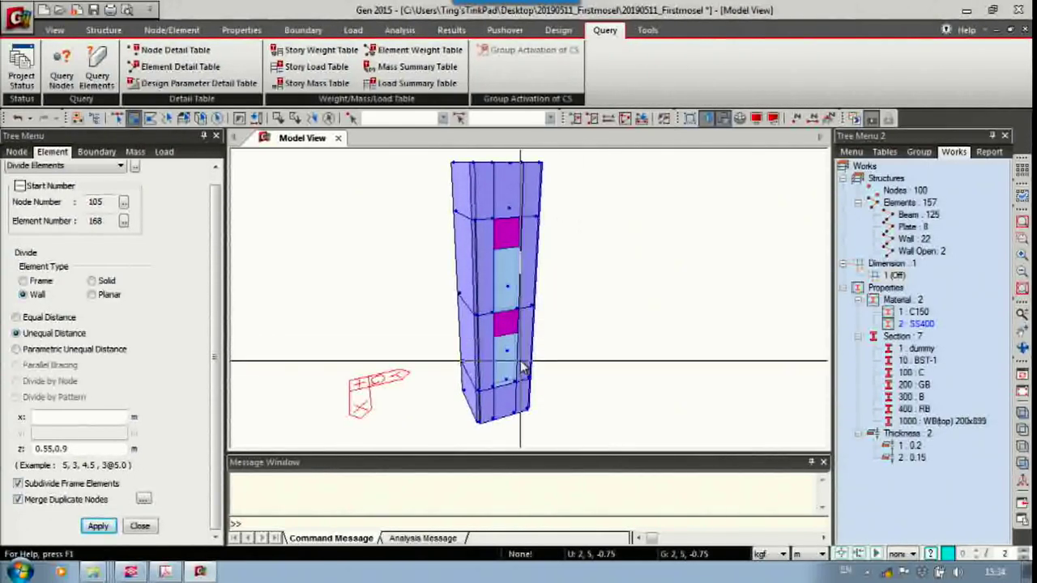
middle_drag(573, 371, 556, 438)
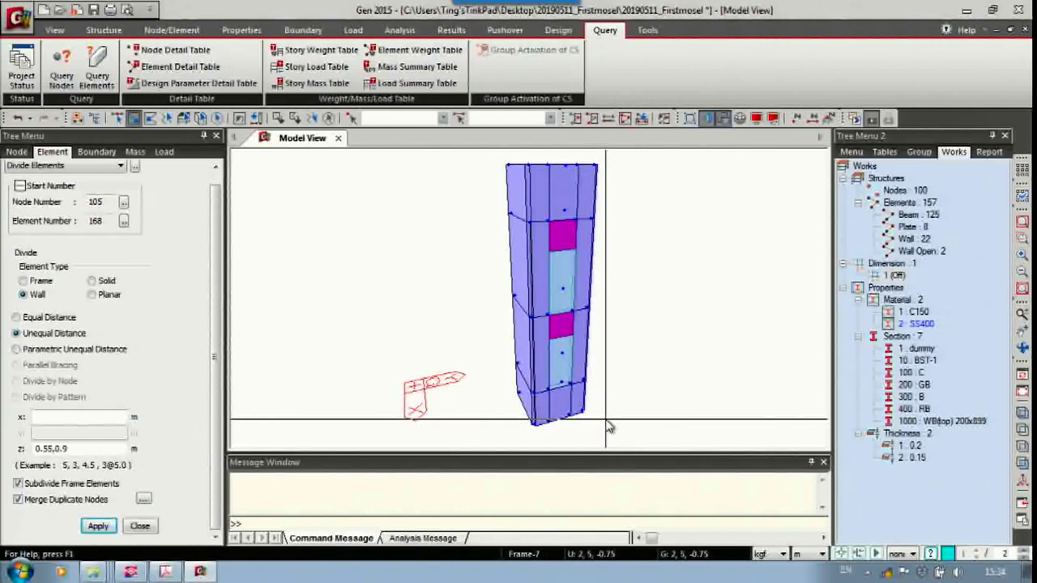
scroll(609, 423, up, 5)
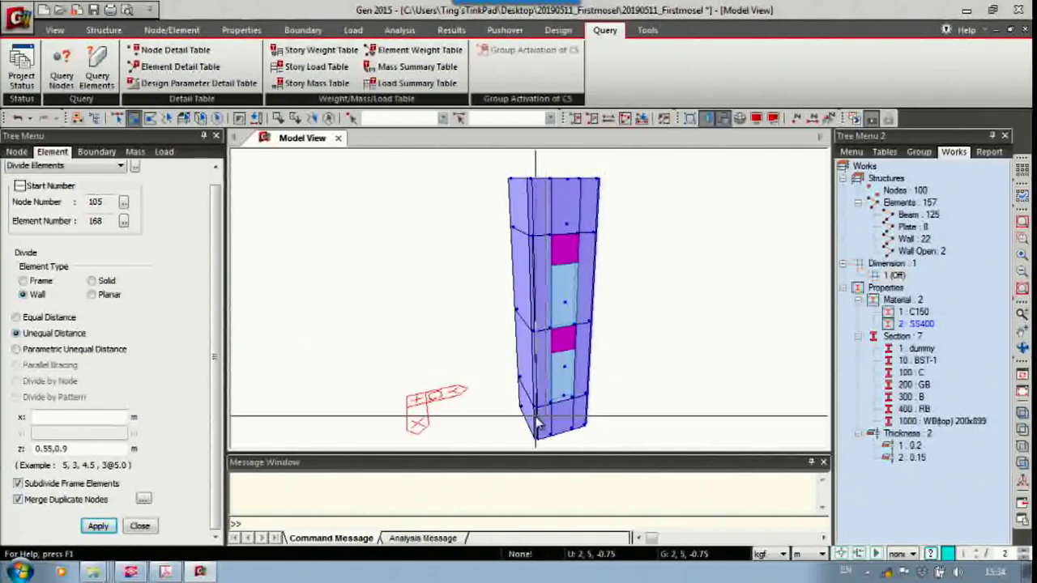
scroll(571, 380, up, 4)
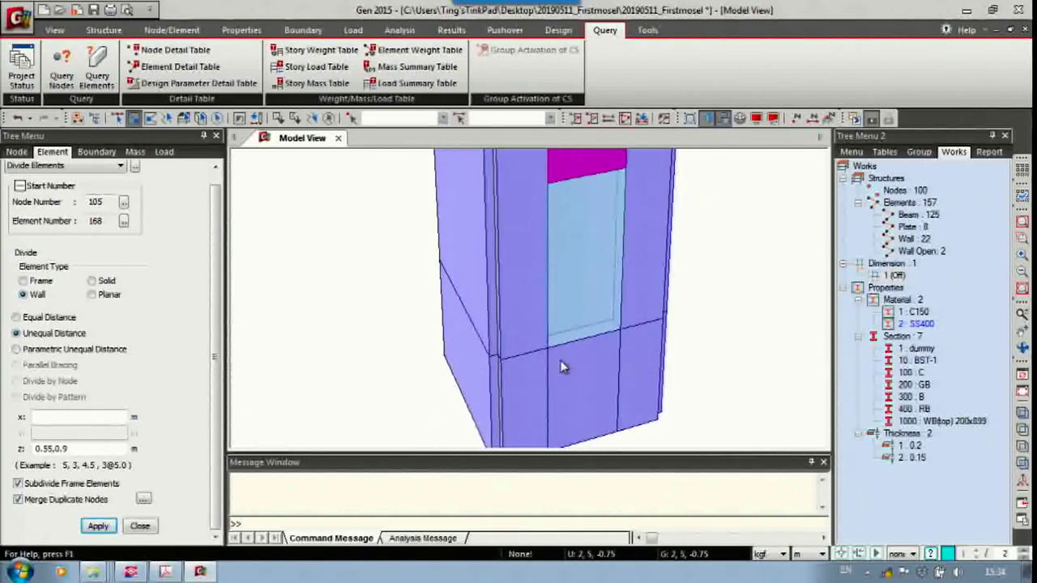
scroll(582, 375, down, 5)
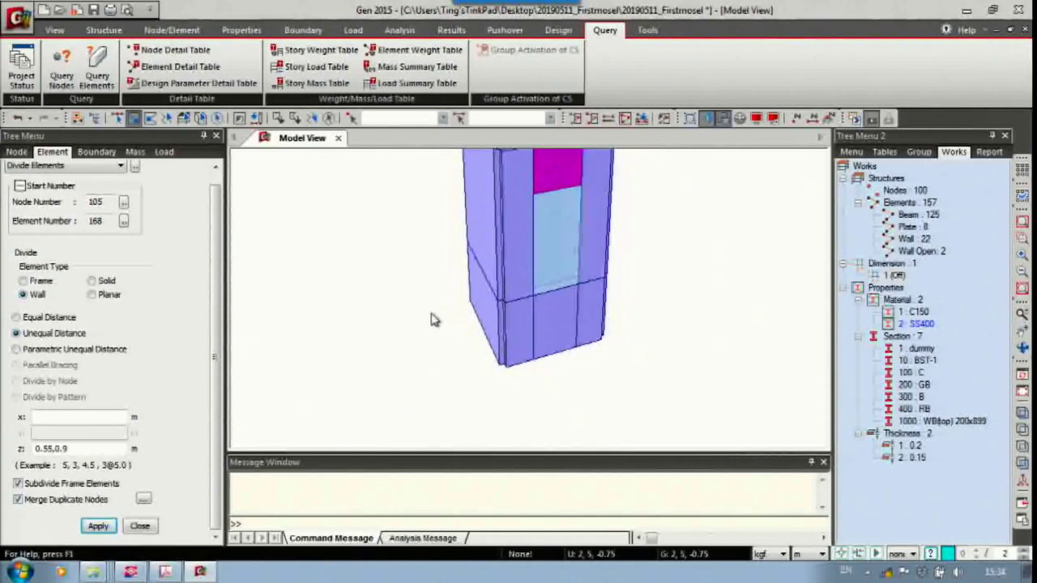
middle_drag(573, 348, 559, 360)
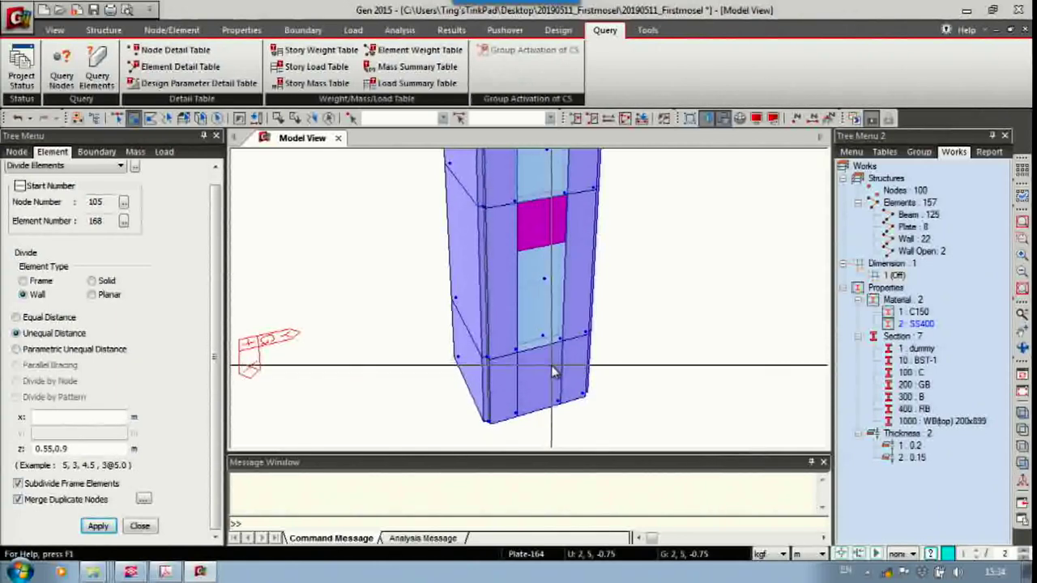
scroll(541, 364, down, 2)
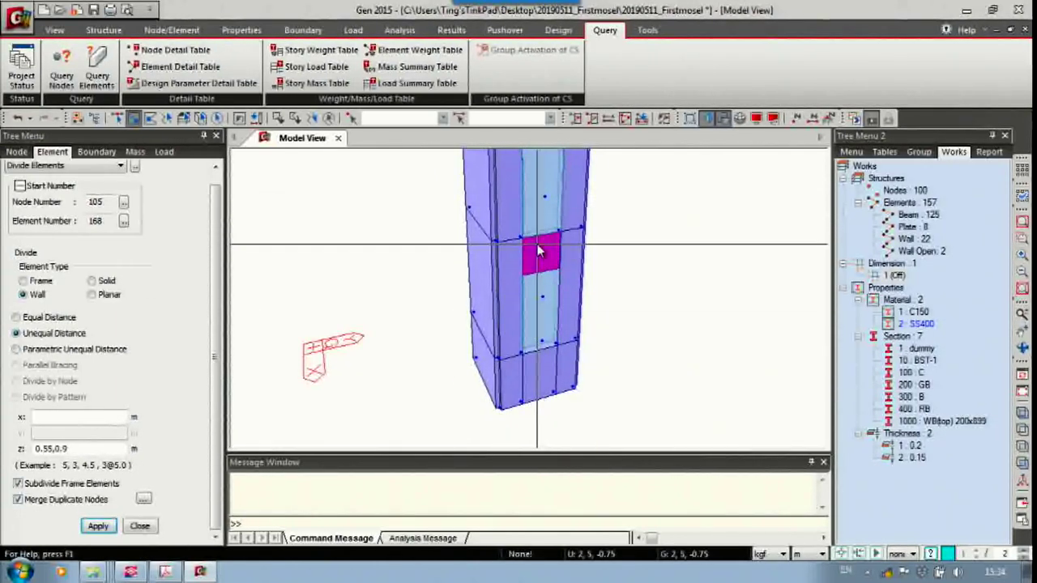
middle_drag(609, 240, 625, 302)
scroll(624, 301, down, 3)
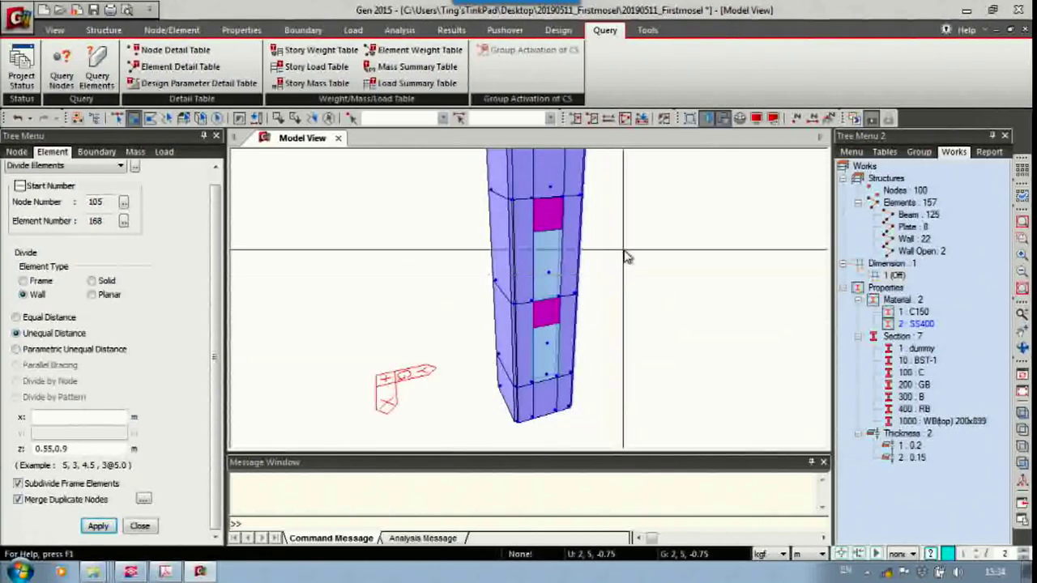
middle_drag(570, 222, 617, 295)
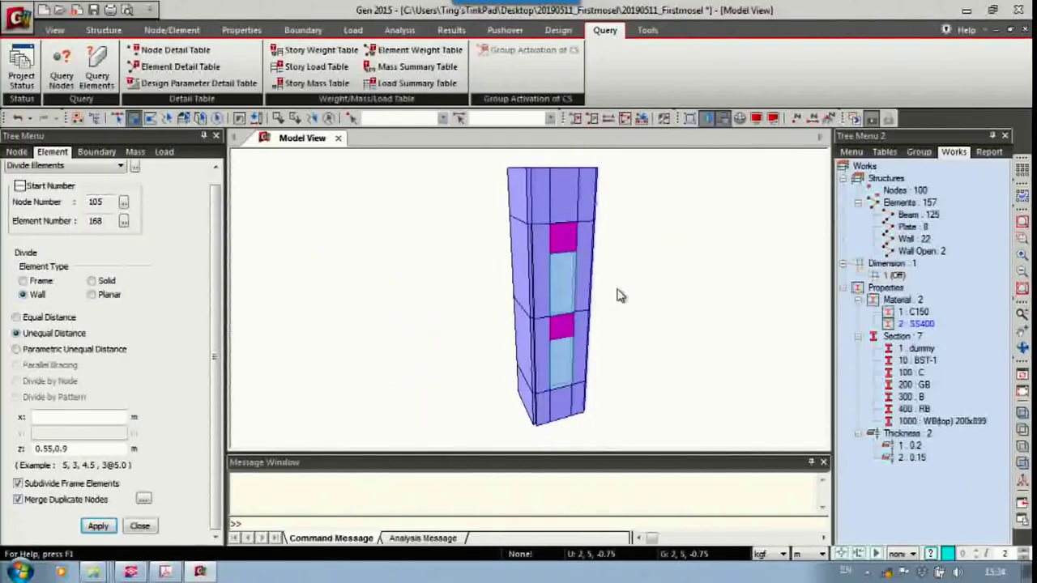